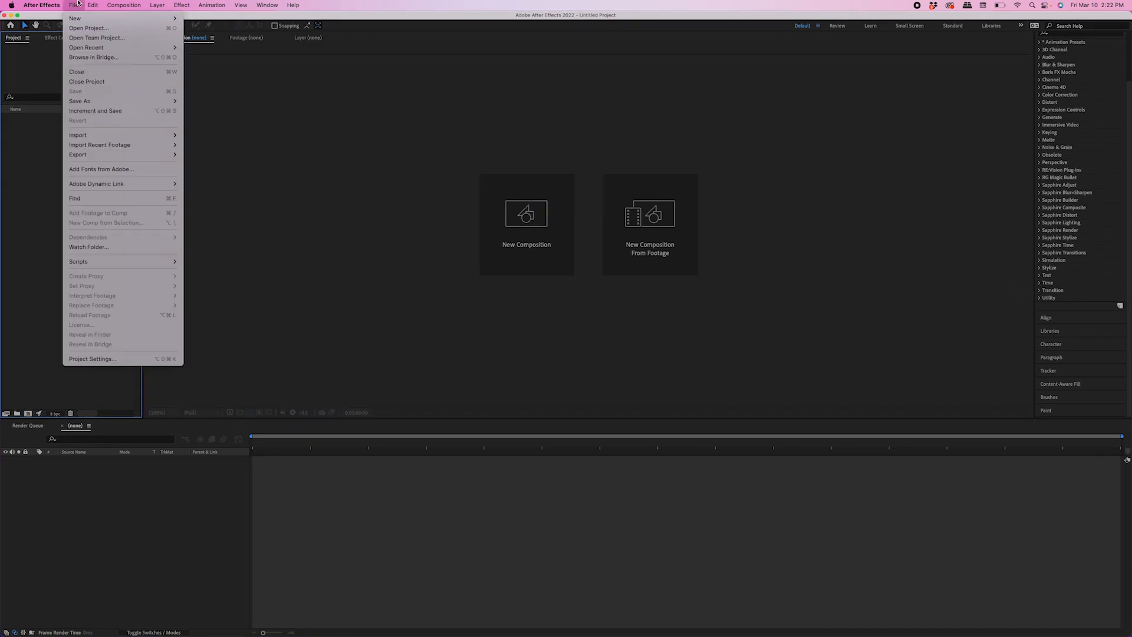
# - Import the TikTok video whose name begins with v10044g from the Downloads folder
pyautogui.moveTo(77, 135)
pyautogui.click(210, 146)
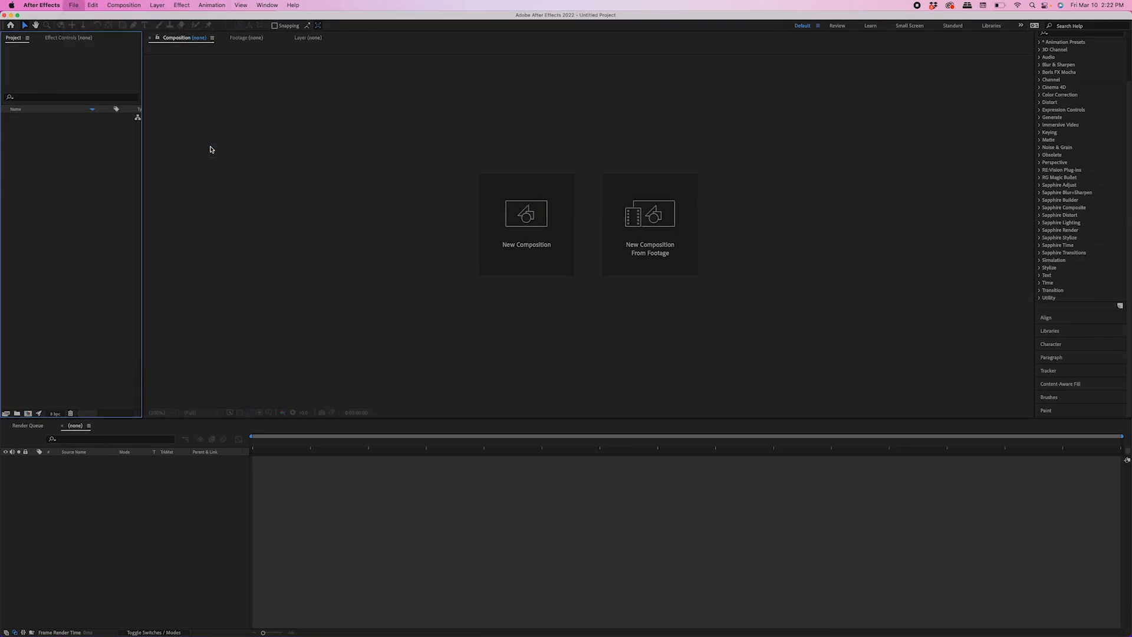
pyautogui.click(523, 194)
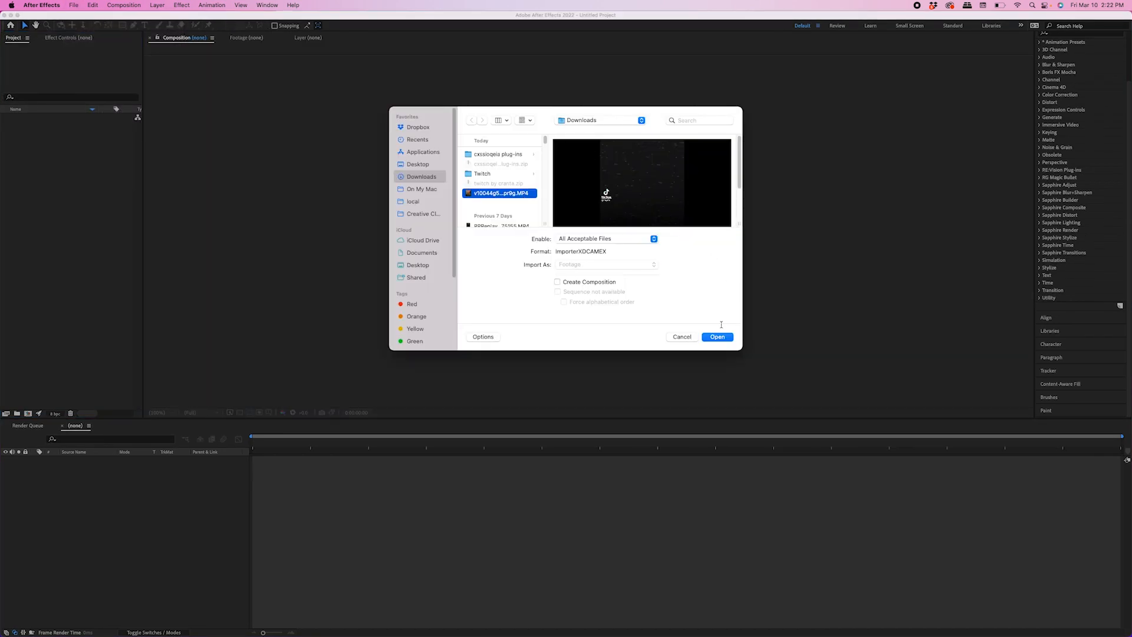
pyautogui.click(729, 341)
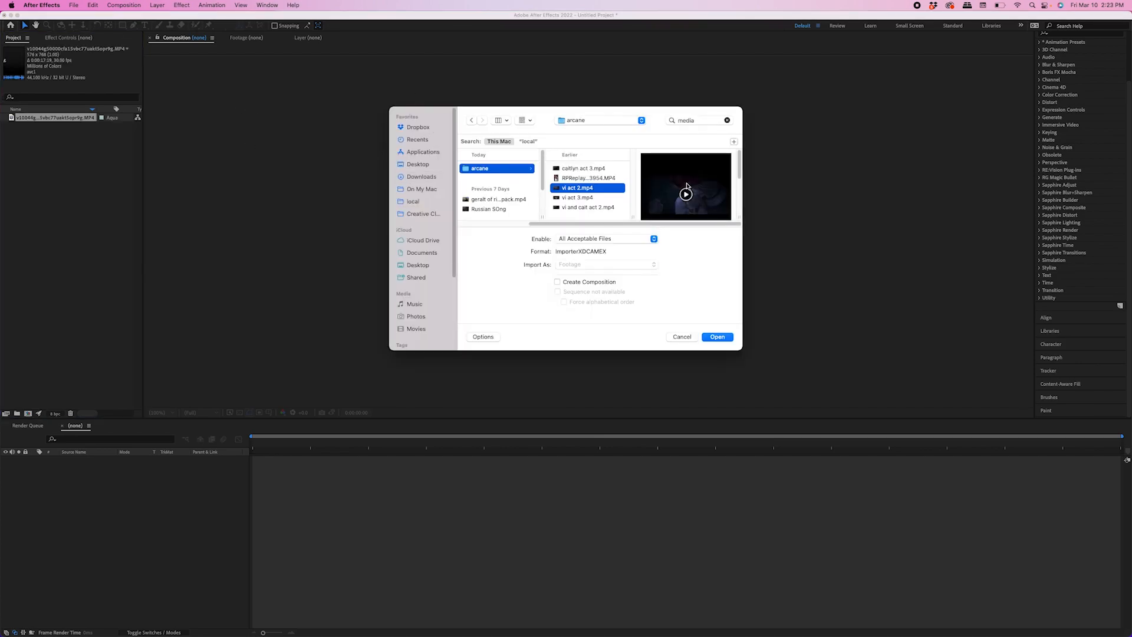
# - Import vi act 2.mp4, vi act 3.mp4 and vi and cait act 2.mp4 from the arcane folder
pyautogui.keyDown('shift'); pyautogui.click(577, 198); pyautogui.keyUp('shift')
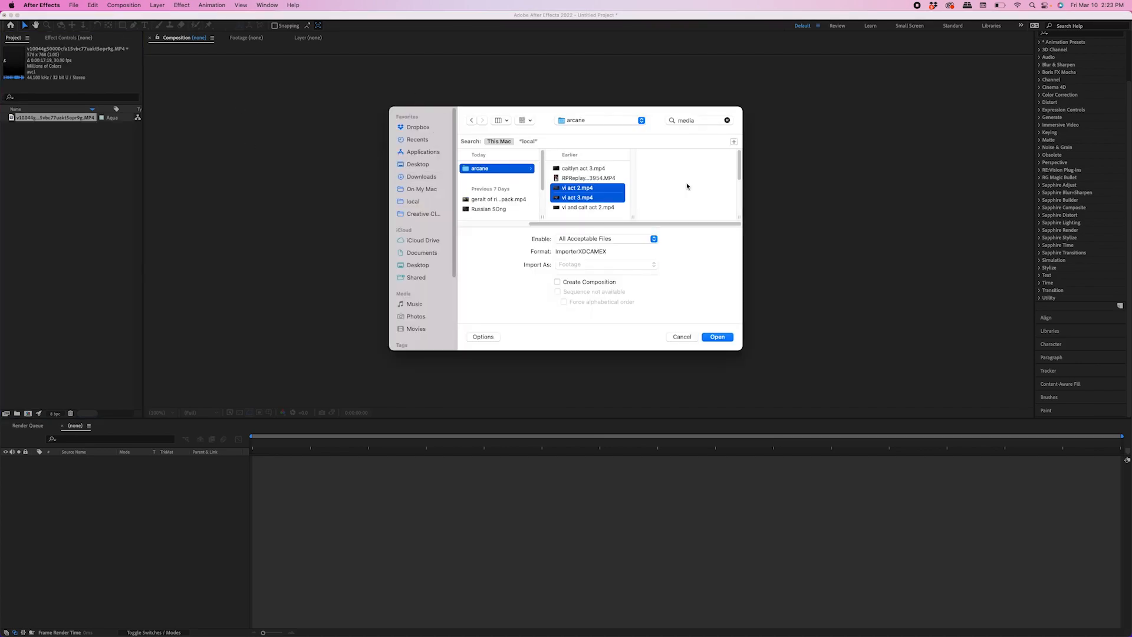
pyautogui.hotkey('shift', 'Down')
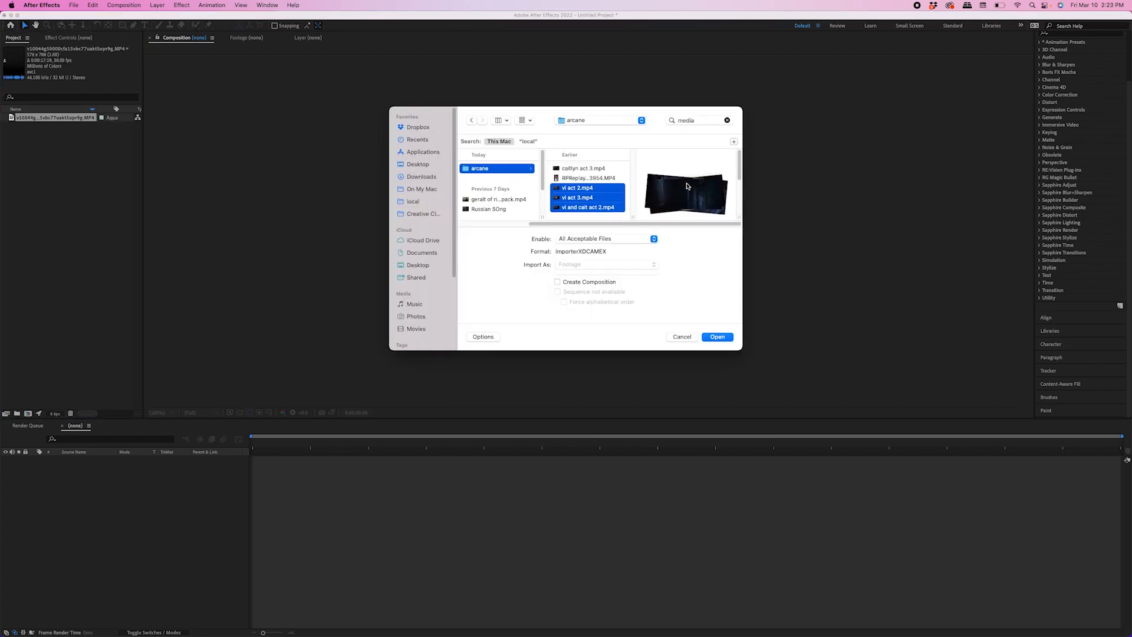
pyautogui.click(715, 336)
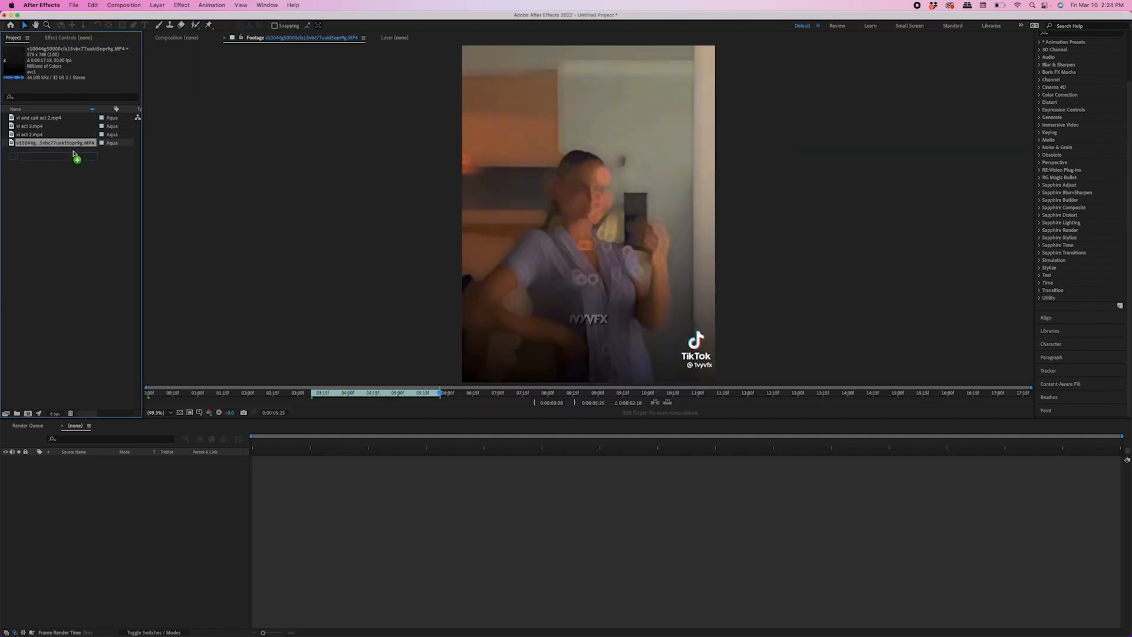
# - Create a composition from the imported TikTok clip and rename it lesbian
pyautogui.moveTo(74, 152); pyautogui.dragTo(29, 415)
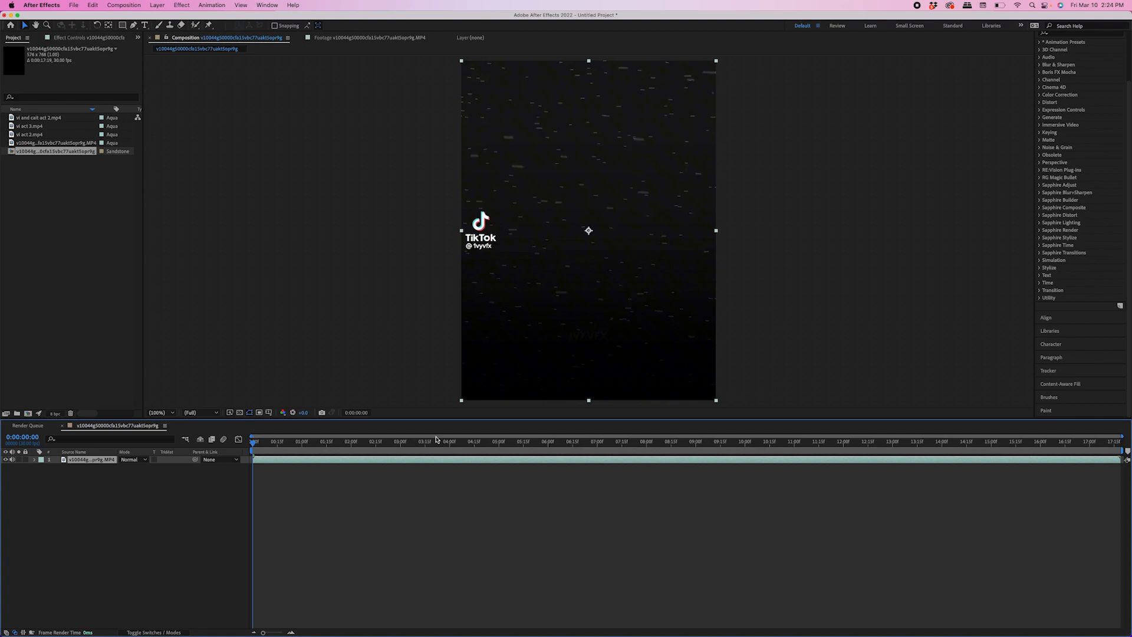
pyautogui.click(166, 426)
pyautogui.click(203, 466)
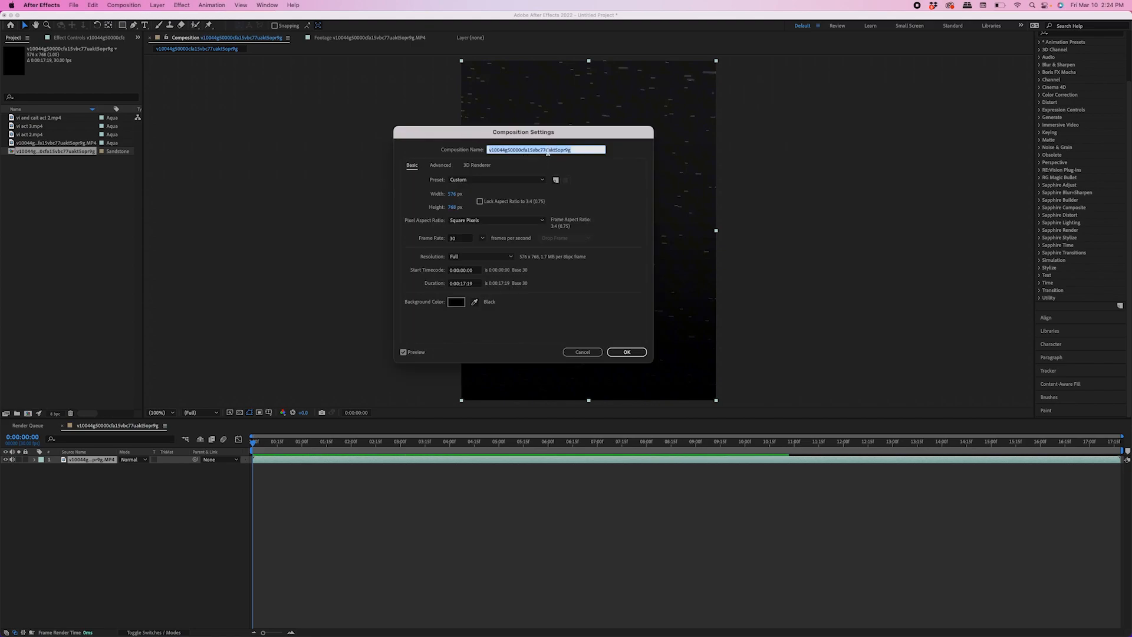
pyautogui.write('lesbian')
# - Set the composition's width to 1920 px and its height to 1080 px
pyautogui.click(456, 194)
pyautogui.write('1920')
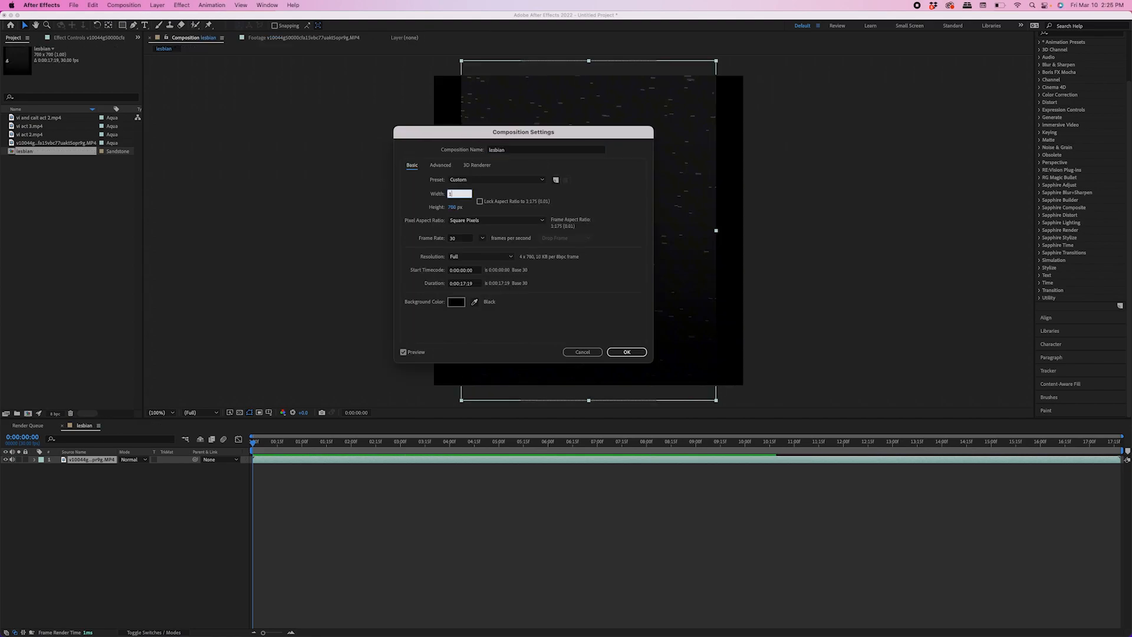
pyautogui.click(453, 207)
pyautogui.write('1080')
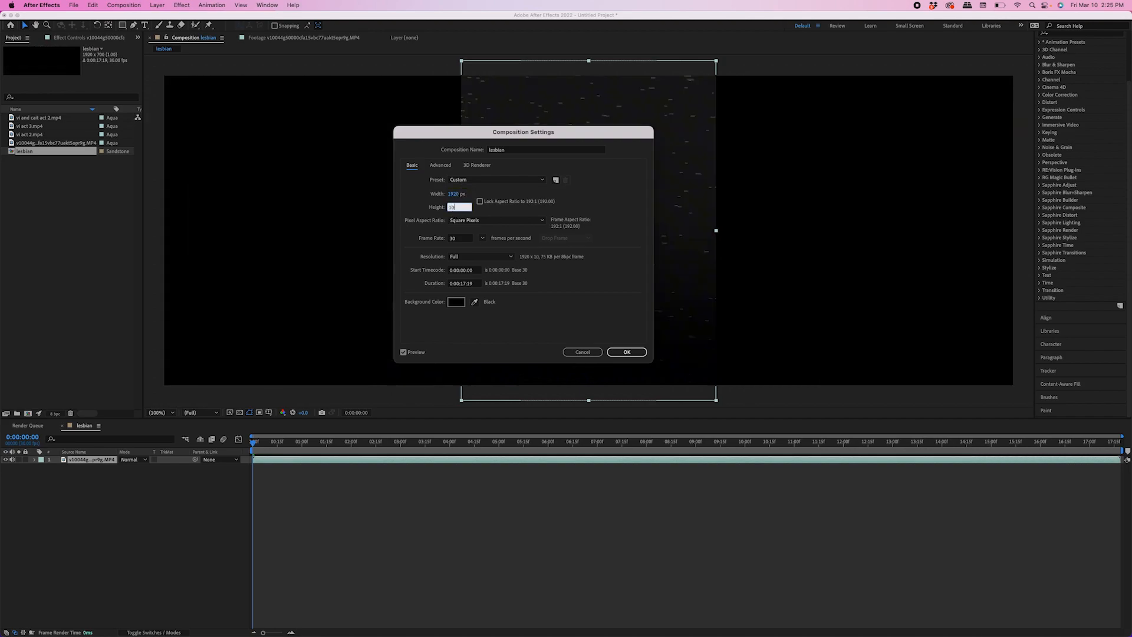
pyautogui.press('Return')
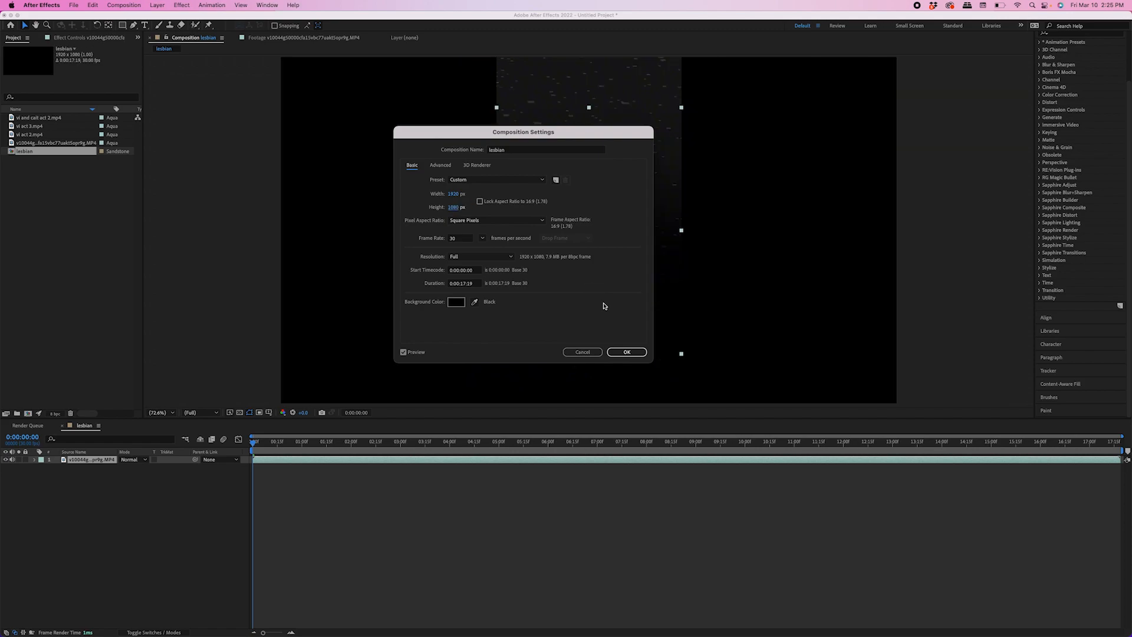
# - Hide the TikTok layer's video and display its audio waveform in the timeline
pyautogui.click(5, 460)
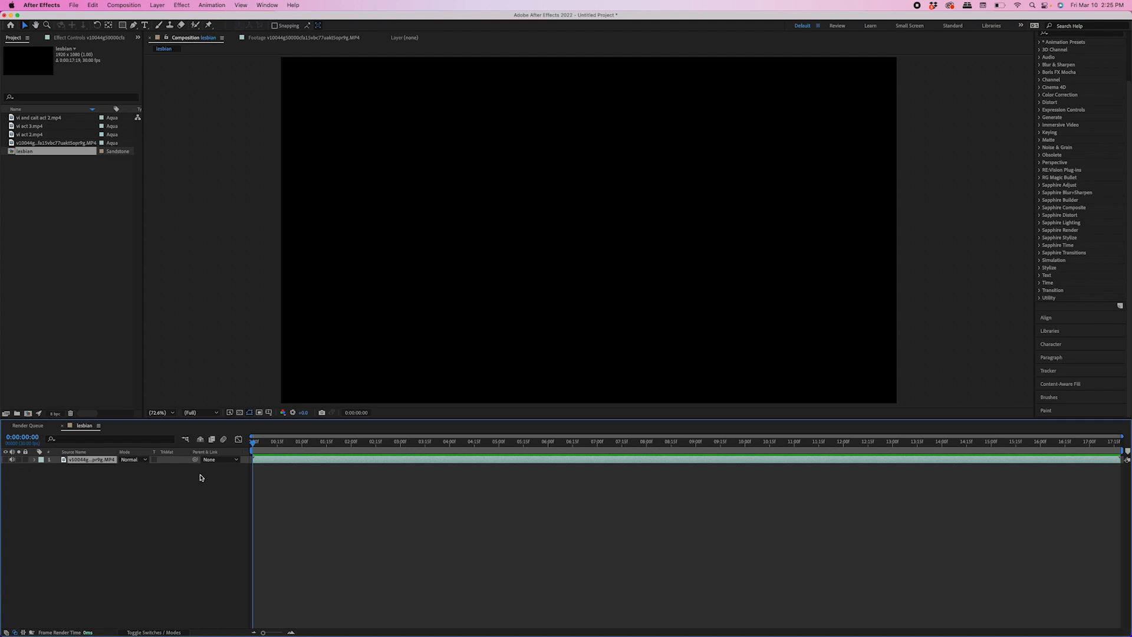
pyautogui.press('l')
pyautogui.press('l')
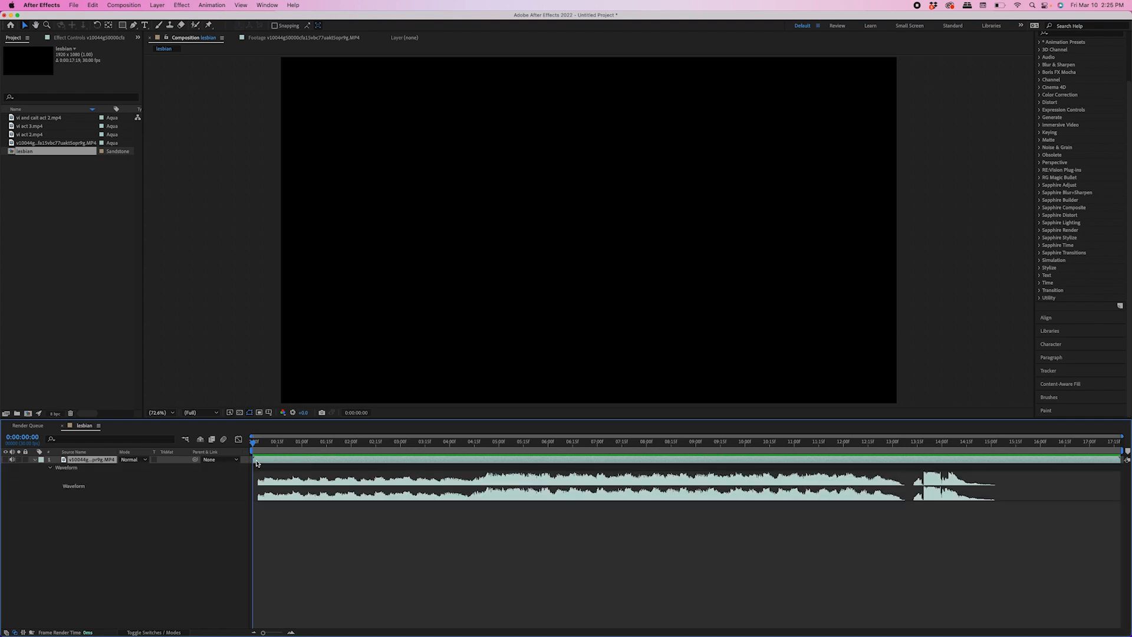
# - Shift the TikTok layer slightly earlier so its audio begins at the composition start, and remove the layer's extra copy
pyautogui.moveTo(258, 463); pyautogui.dragTo(253, 463)
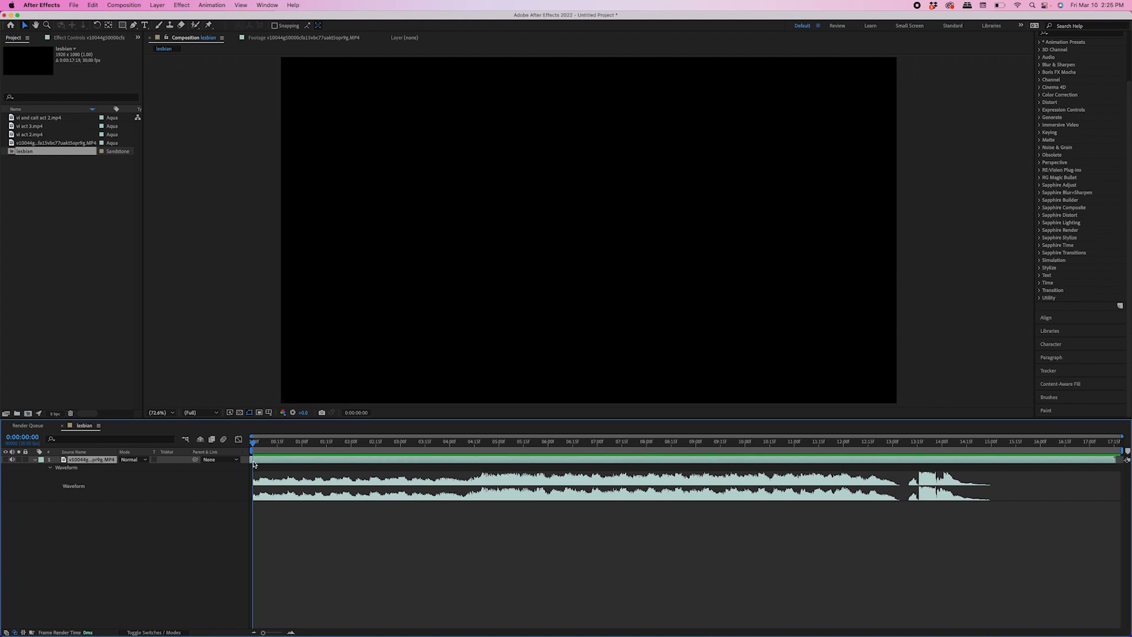
pyautogui.press('super+d')
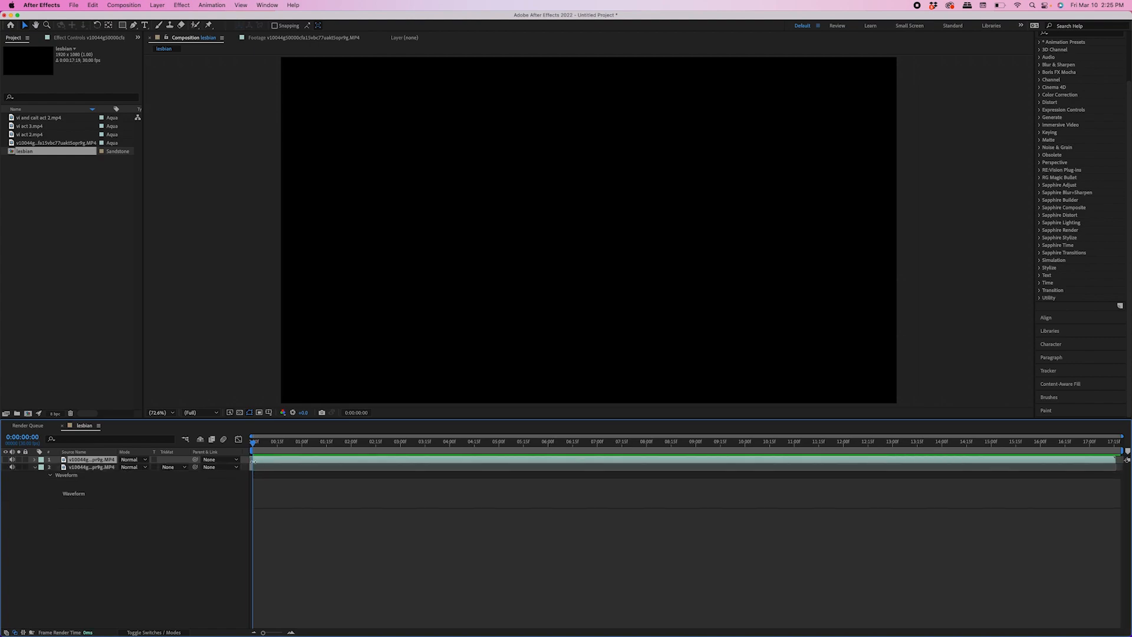
pyautogui.press('Delete')
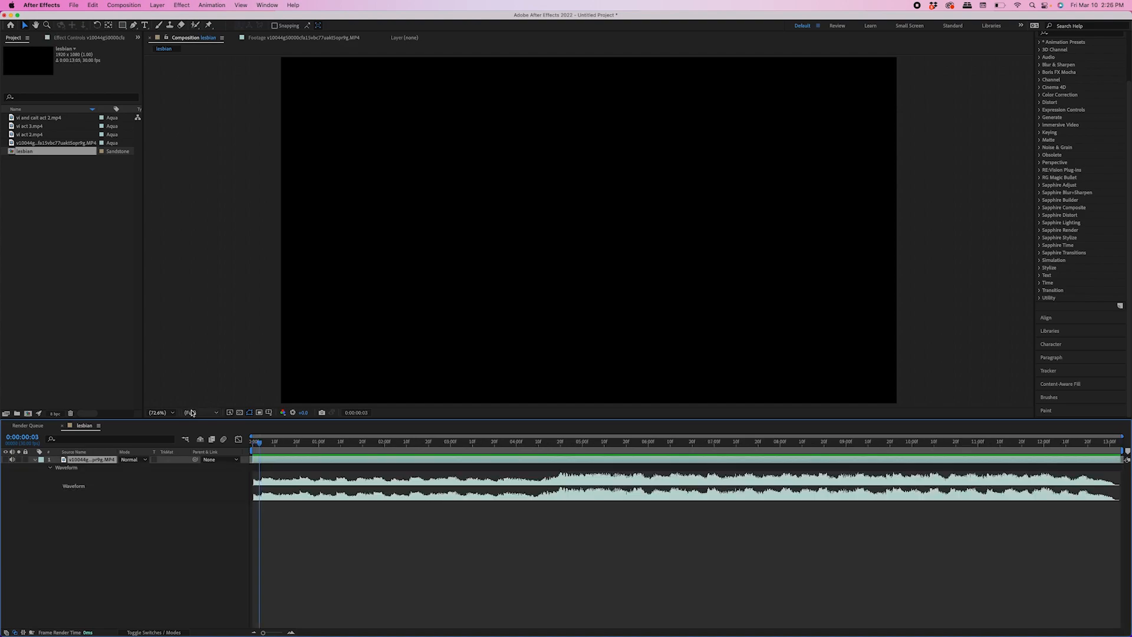
pyautogui.click(199, 413)
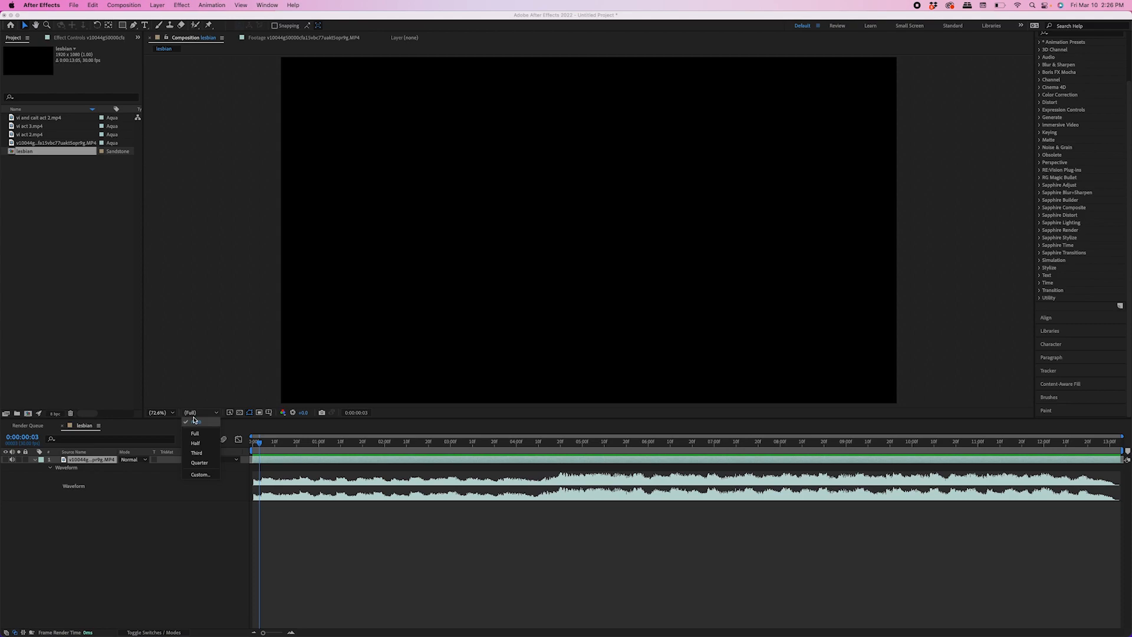
pyautogui.click(200, 416)
pyautogui.click(202, 415)
pyautogui.click(200, 416)
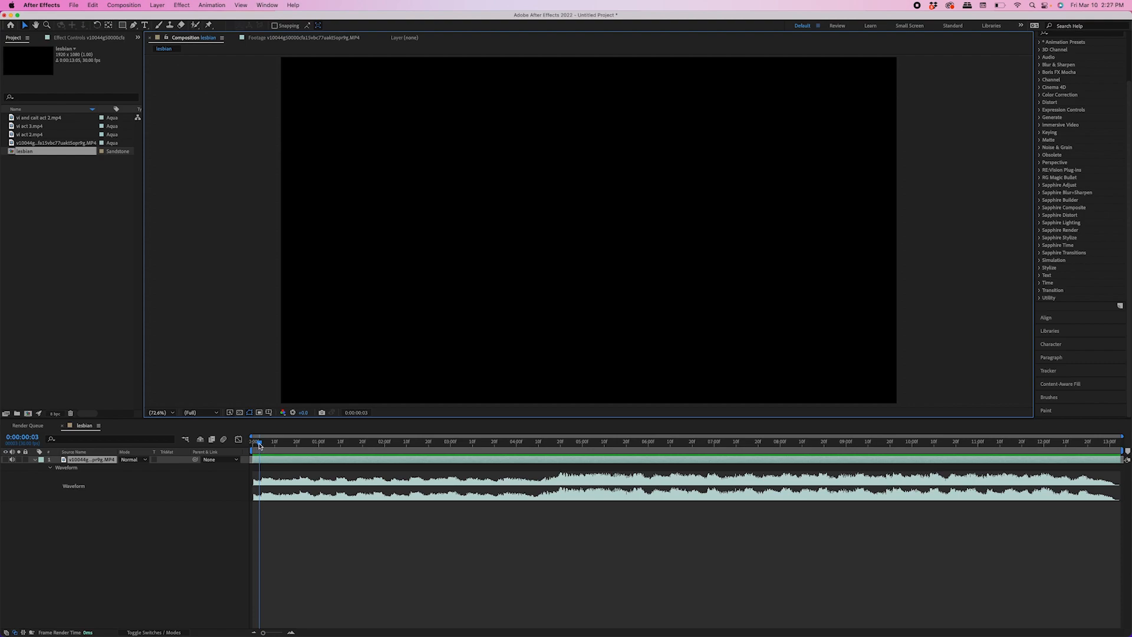
# - Select the audio layer and move the current time from the start to 0:00:04:19, where the waveform rises
pyautogui.click(271, 463)
pyautogui.press('Home')
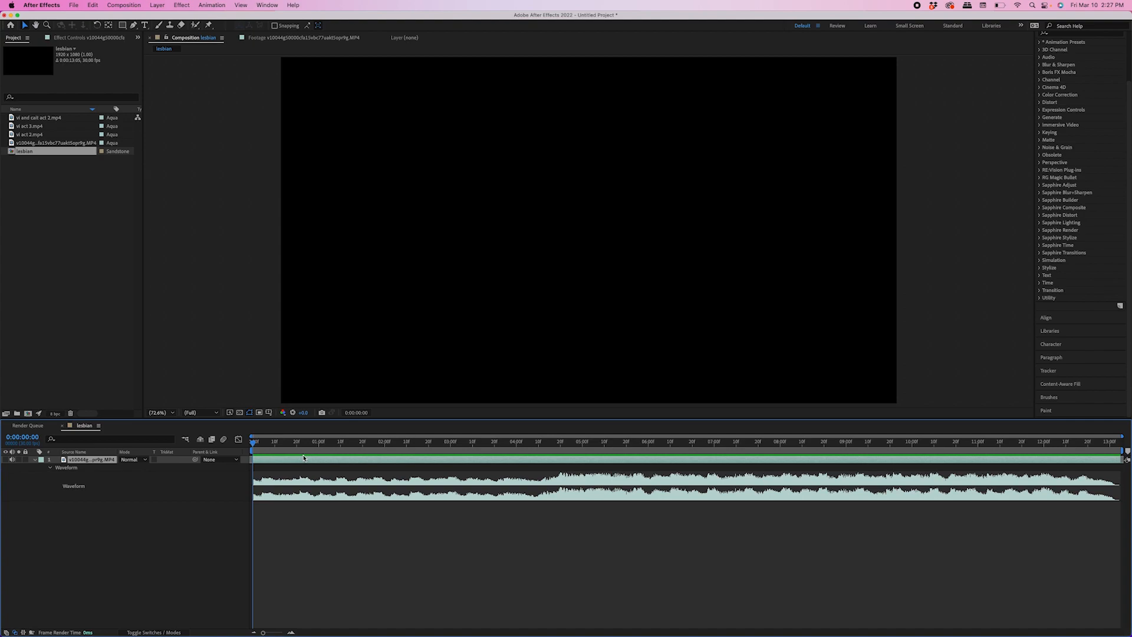
pyautogui.moveTo(312, 453); pyautogui.dragTo(558, 451)
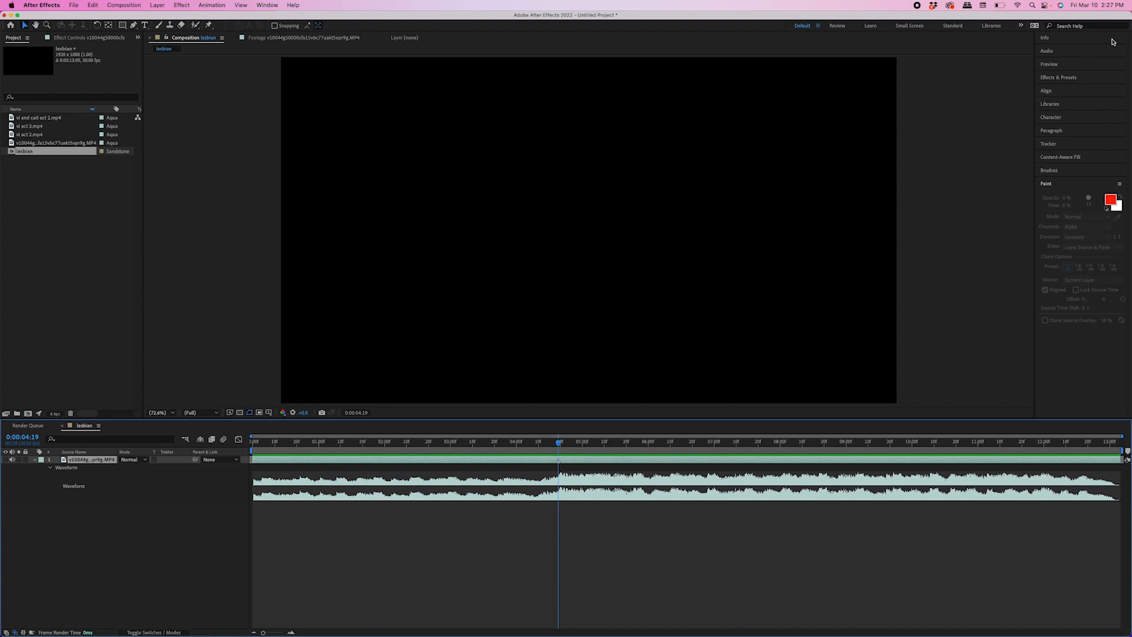
# - Enlarge the Audio panel to full size to view its level meters, and restore the workspace layout
pyautogui.click(1067, 53)
pyautogui.click(1056, 54)
pyautogui.click(1050, 54)
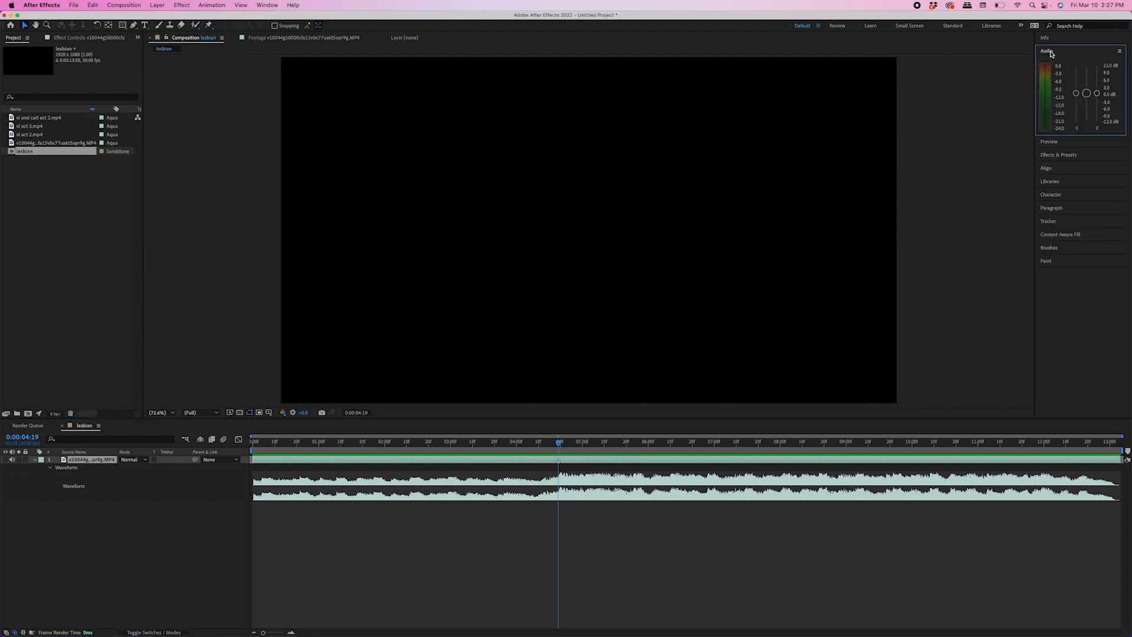
pyautogui.doubleClick(1050, 54)
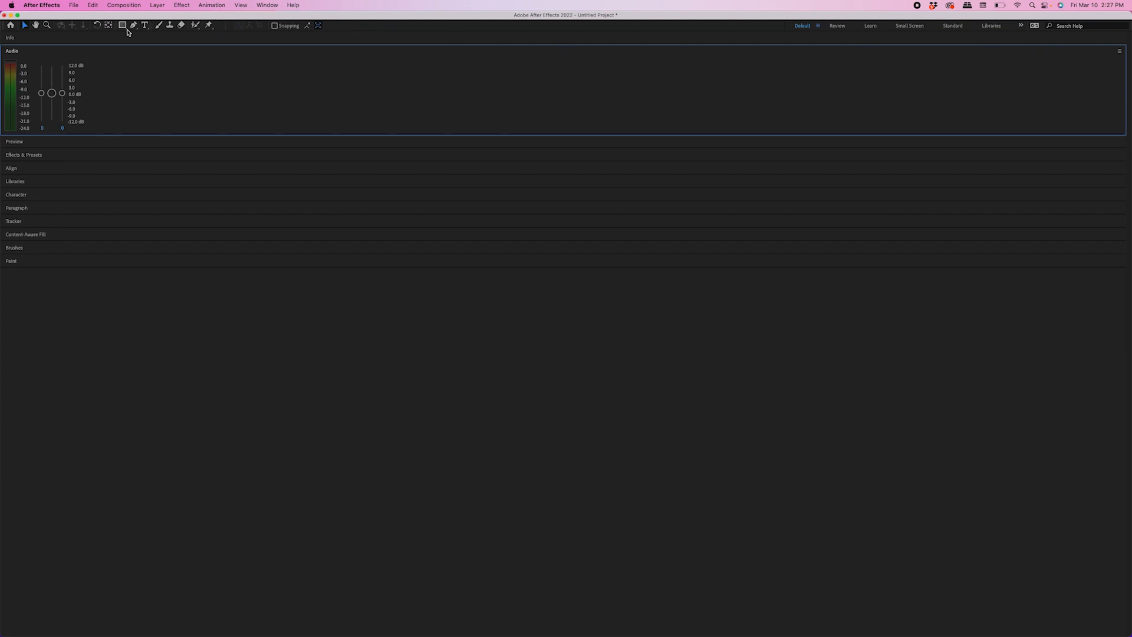
pyautogui.doubleClick(11, 52)
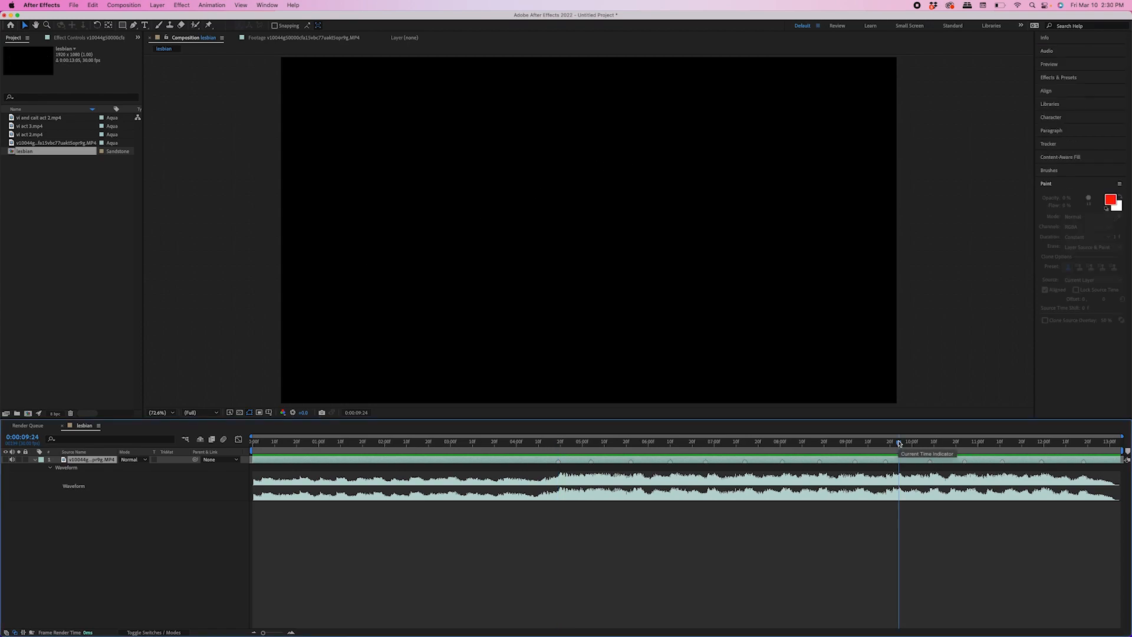
# - Save the project on the Desktop as lesbo
pyautogui.press('super+s')
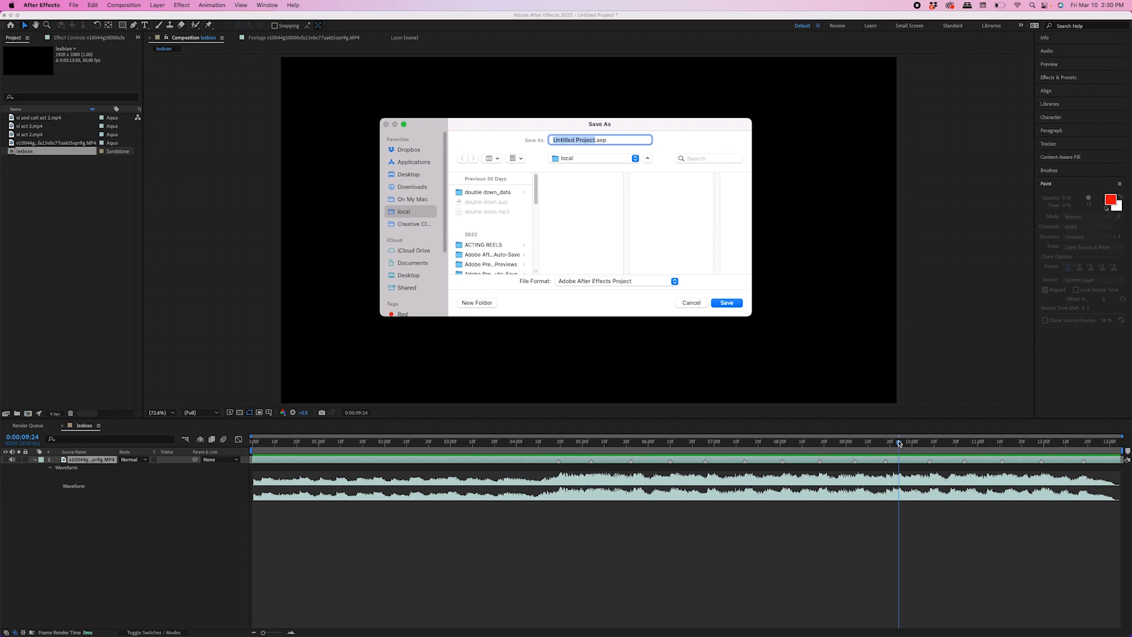
pyautogui.write('lesbo')
pyautogui.click(412, 175)
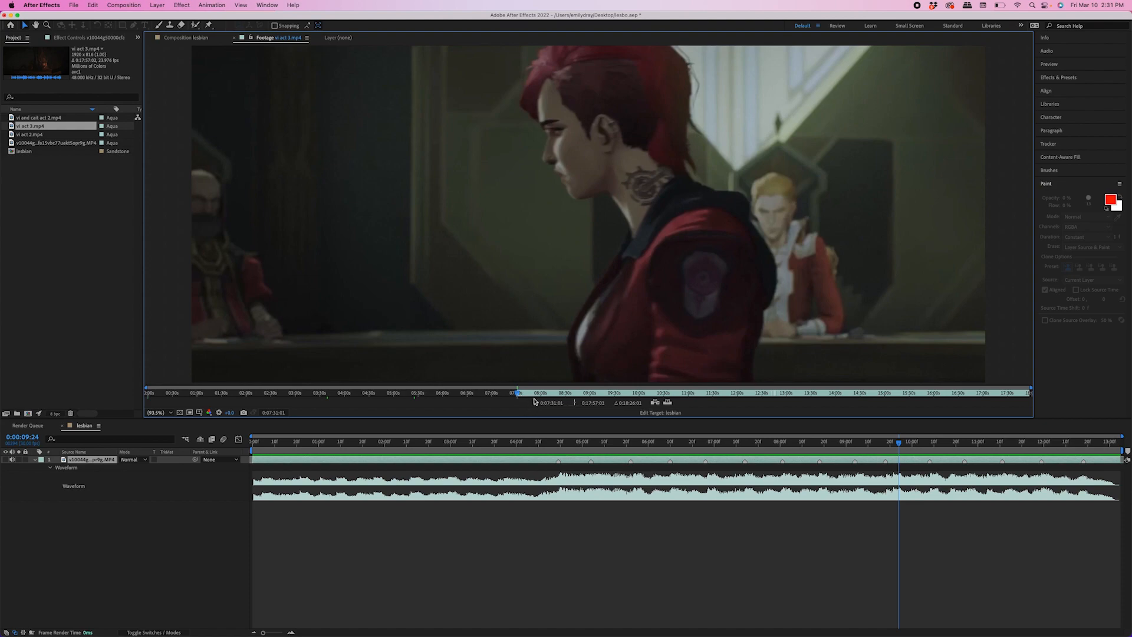
# - Set the out point of the vi act 3.mp4 footage to 0:07:34:20 and add it to the composition below the audio layer
pyautogui.moveTo(517, 395); pyautogui.dragTo(520, 395)
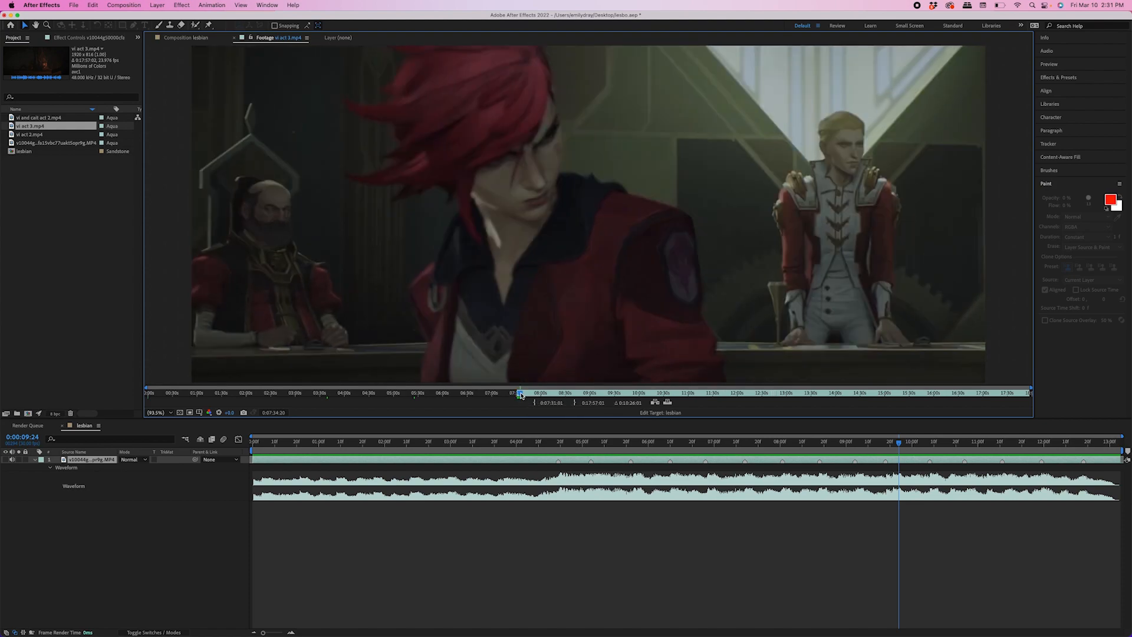
pyautogui.click(574, 402)
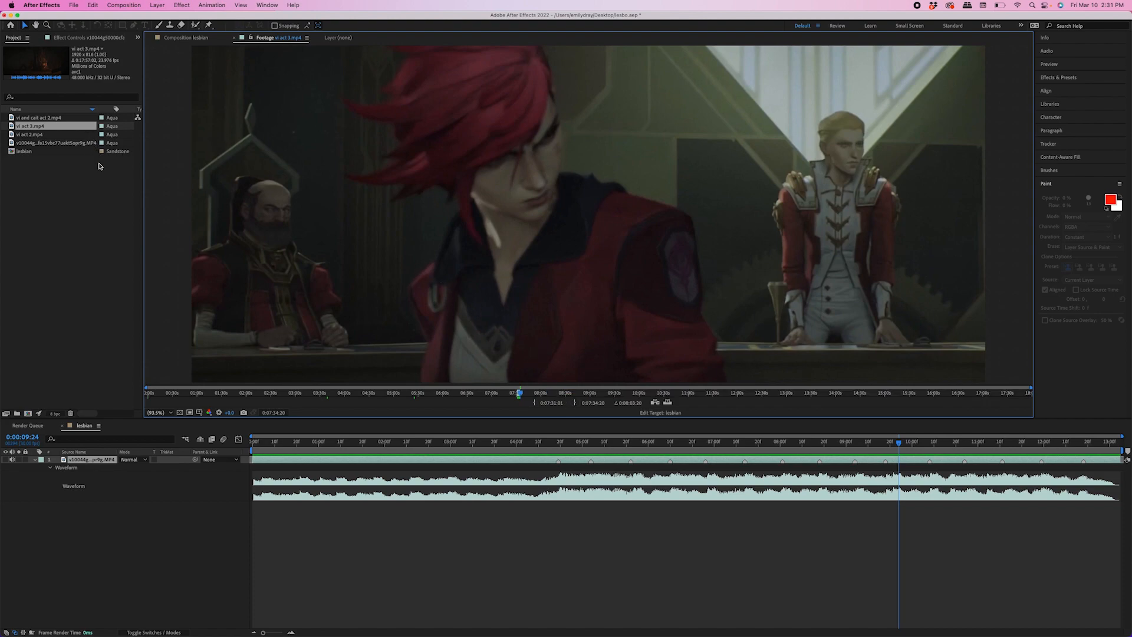
pyautogui.moveTo(59, 129); pyautogui.dragTo(530, 522)
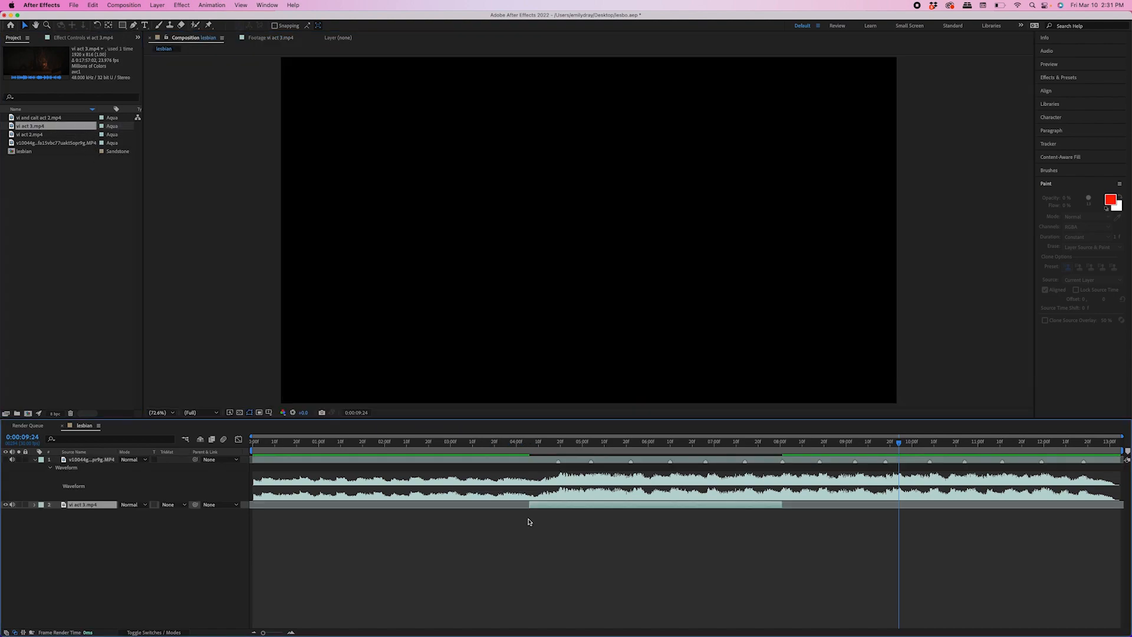
# - Start the vi act 3 clip at the 0:00:04:19 marker and cut off everything after 0:00:05:04
pyautogui.click(559, 446)
pyautogui.press('[')
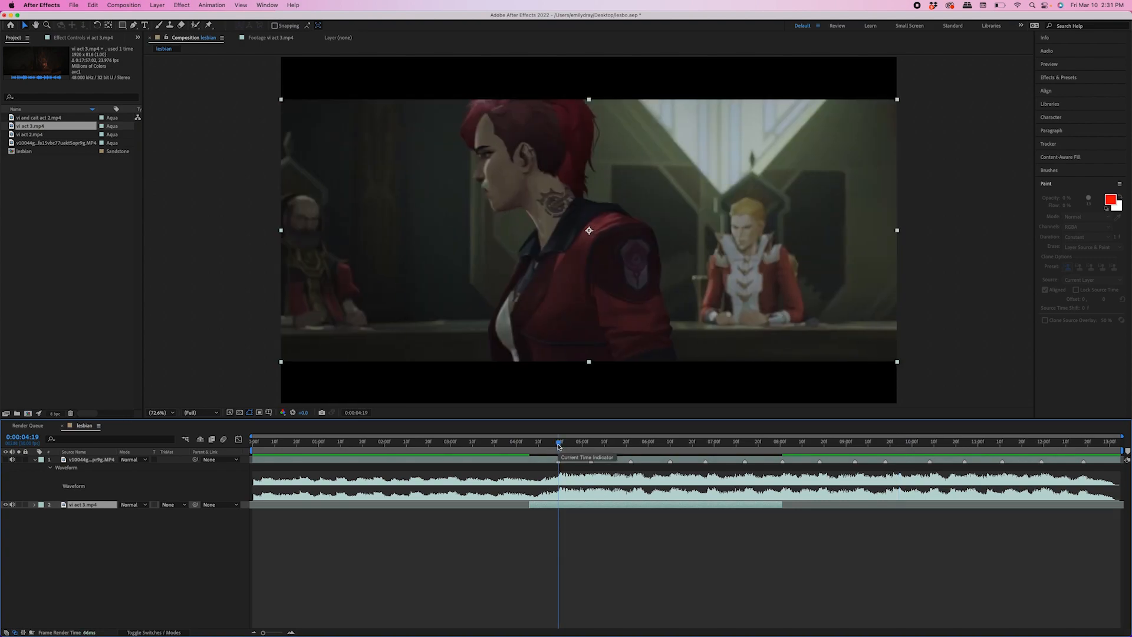
pyautogui.click(592, 447)
pyautogui.press('super+shift+d')
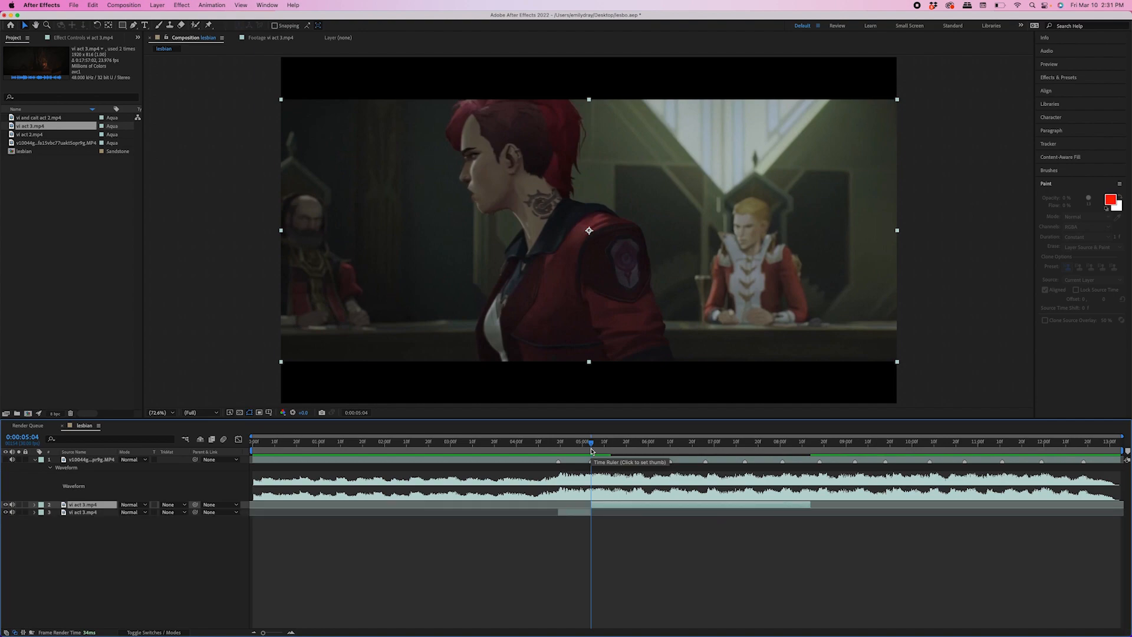
pyautogui.press('Delete')
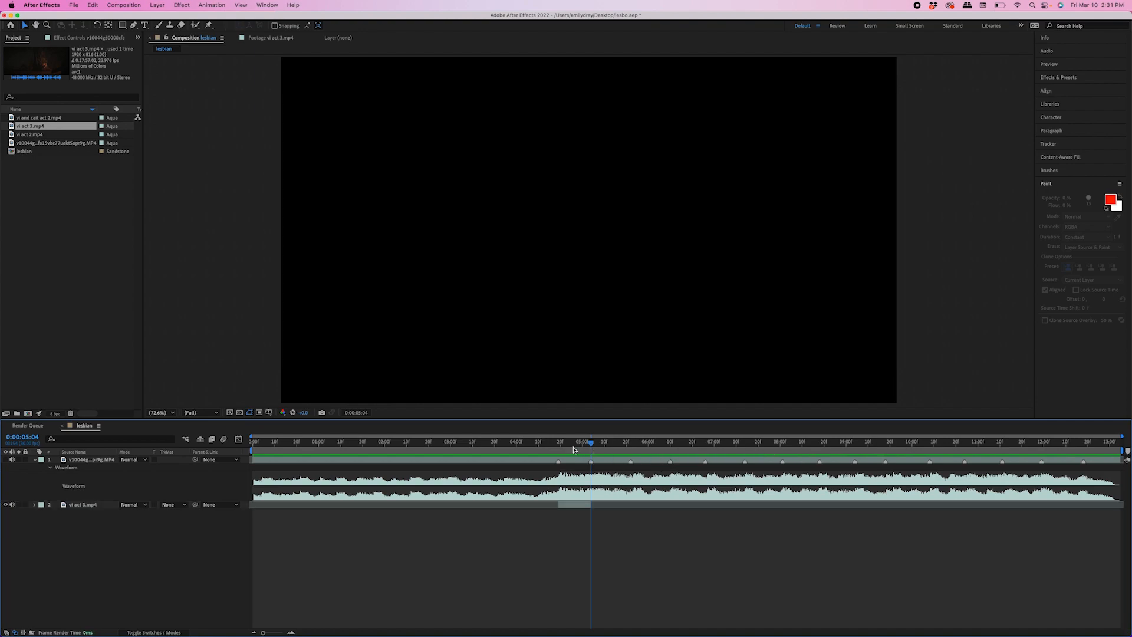
pyautogui.click(564, 443)
pyautogui.moveTo(564, 445); pyautogui.dragTo(573, 445)
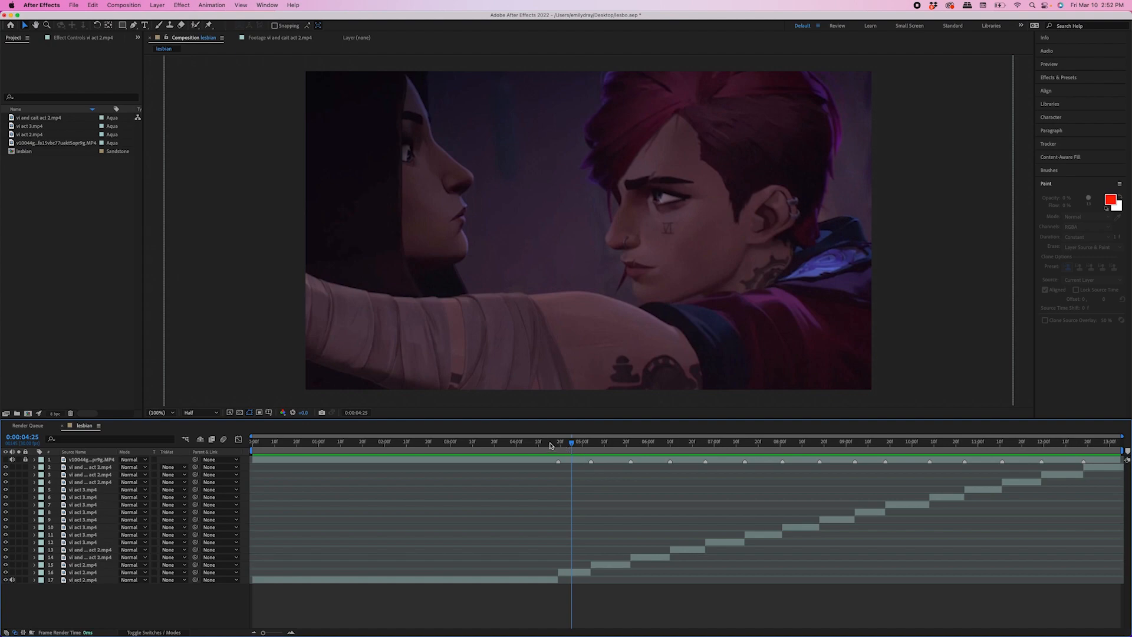
# - Enable motion blur on all the video clip layers, 2 through 17, leaving the audio layer out
pyautogui.moveTo(551, 445); pyautogui.dragTo(600, 455)
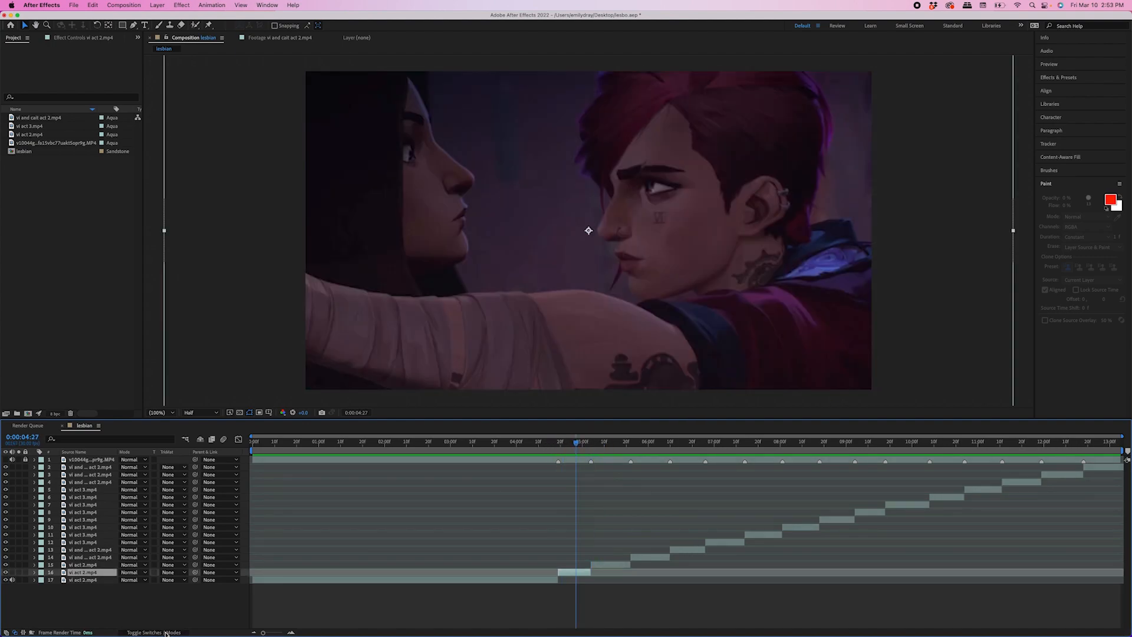
pyautogui.click(165, 633)
pyautogui.click(165, 633)
pyautogui.click(165, 633)
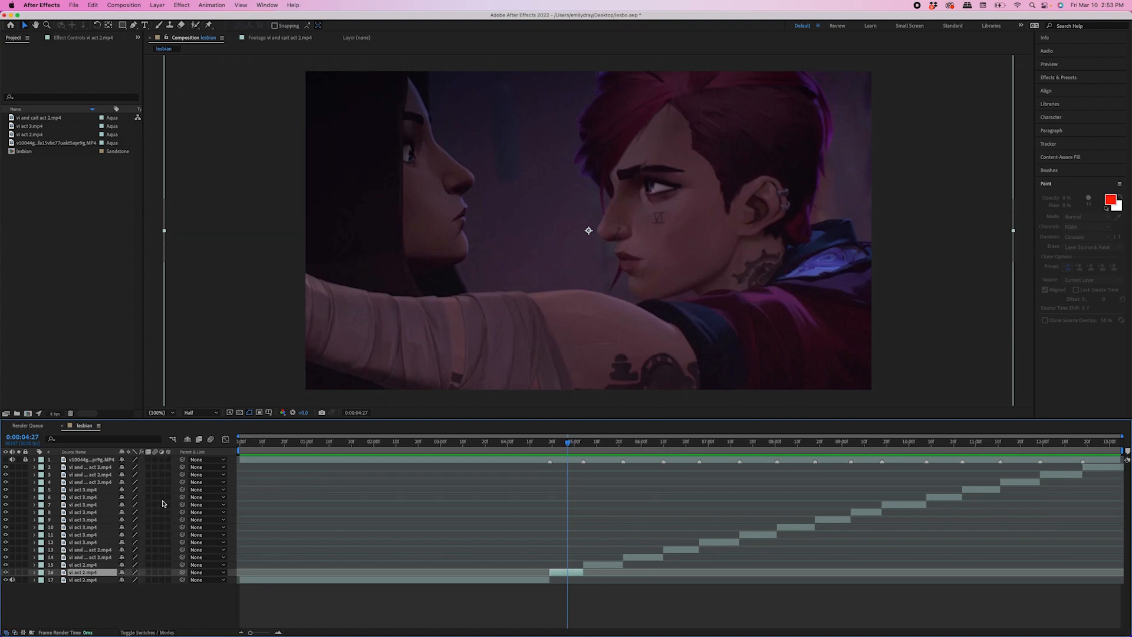
pyautogui.moveTo(85, 593); pyautogui.dragTo(99, 463)
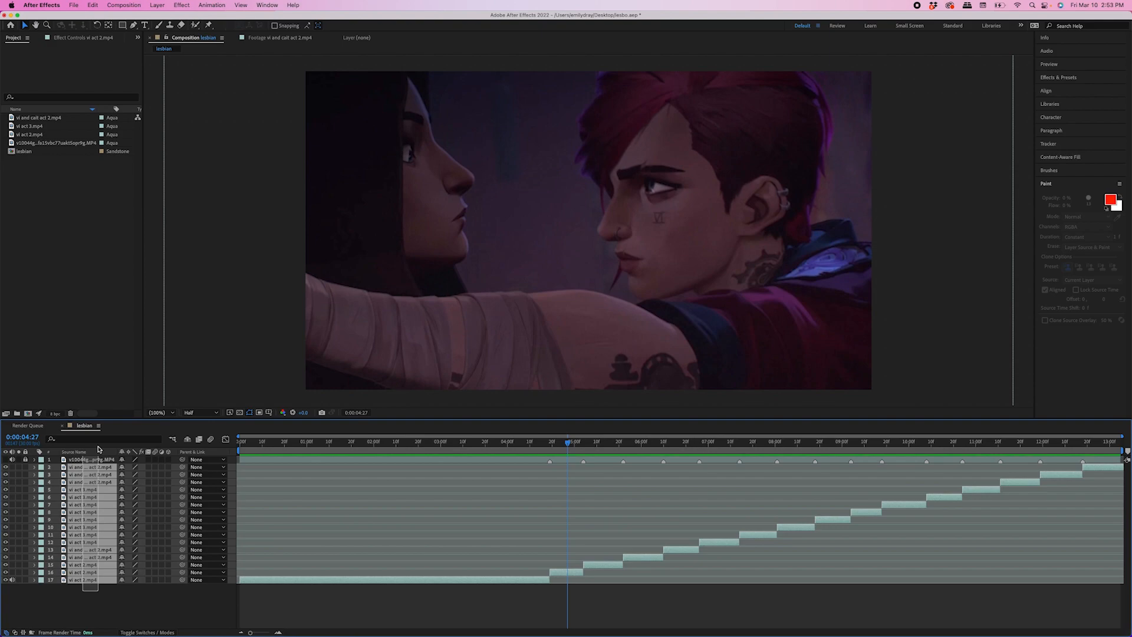
pyautogui.click(155, 467)
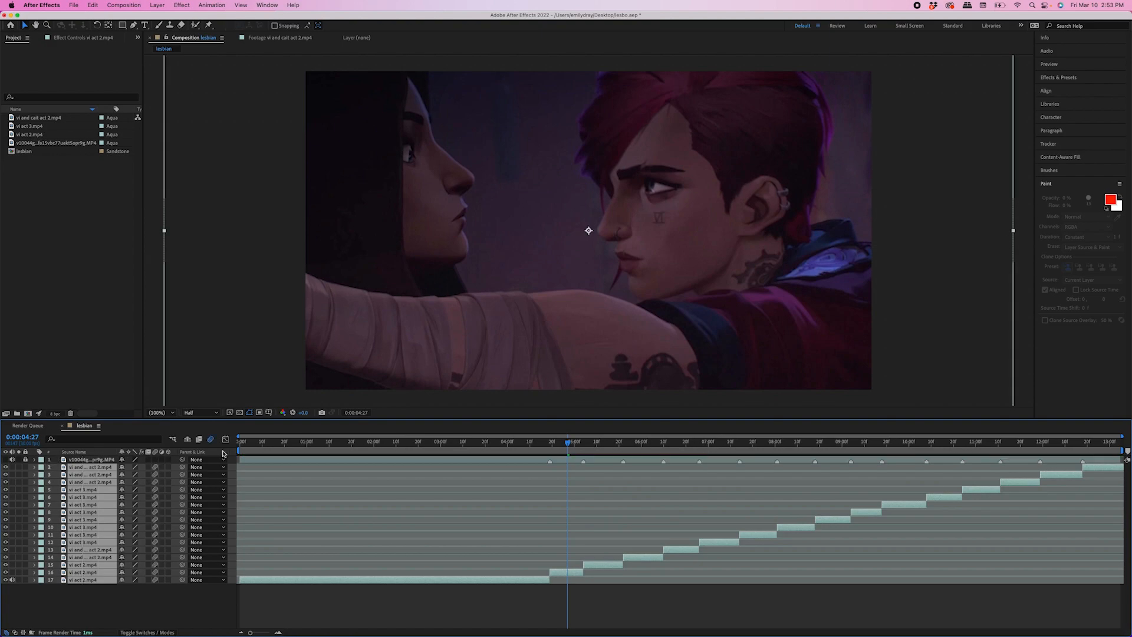
pyautogui.click(205, 615)
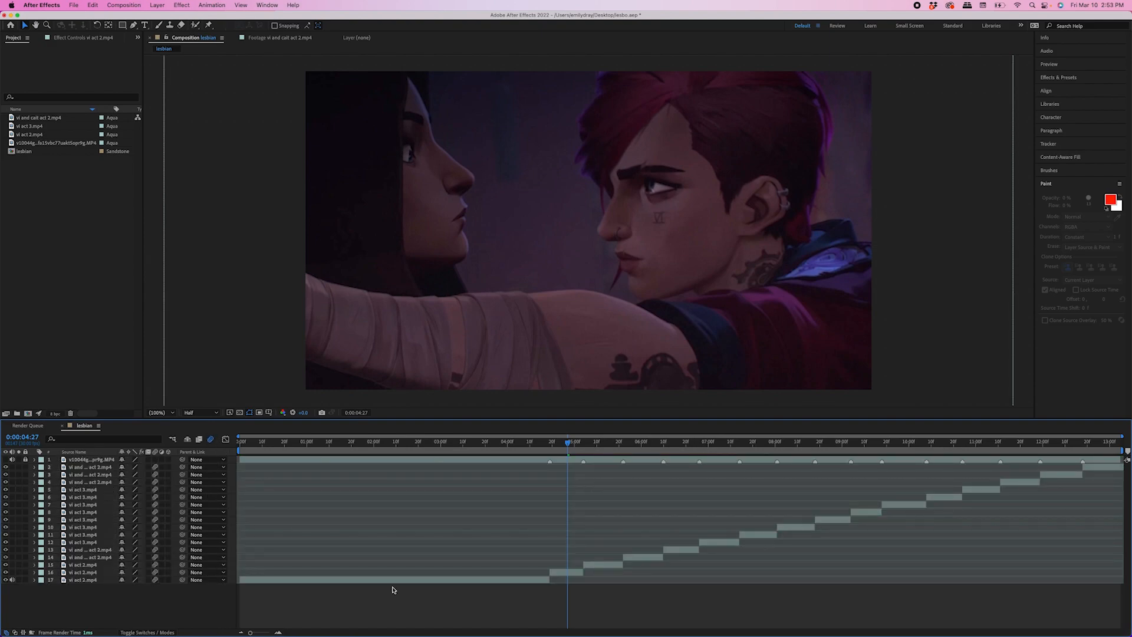
# - Keyframe the scale of the layer 16 clip from 100% at 0:00:04:27 to 149% at its end, 0:00:05:04
pyautogui.click(554, 571)
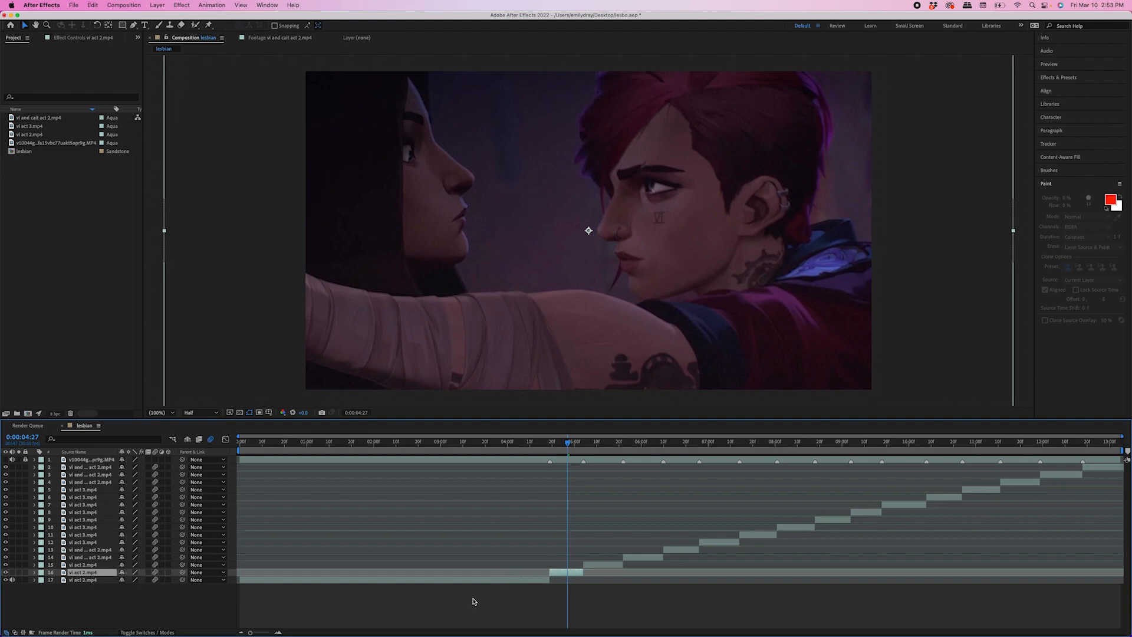
pyautogui.press('s')
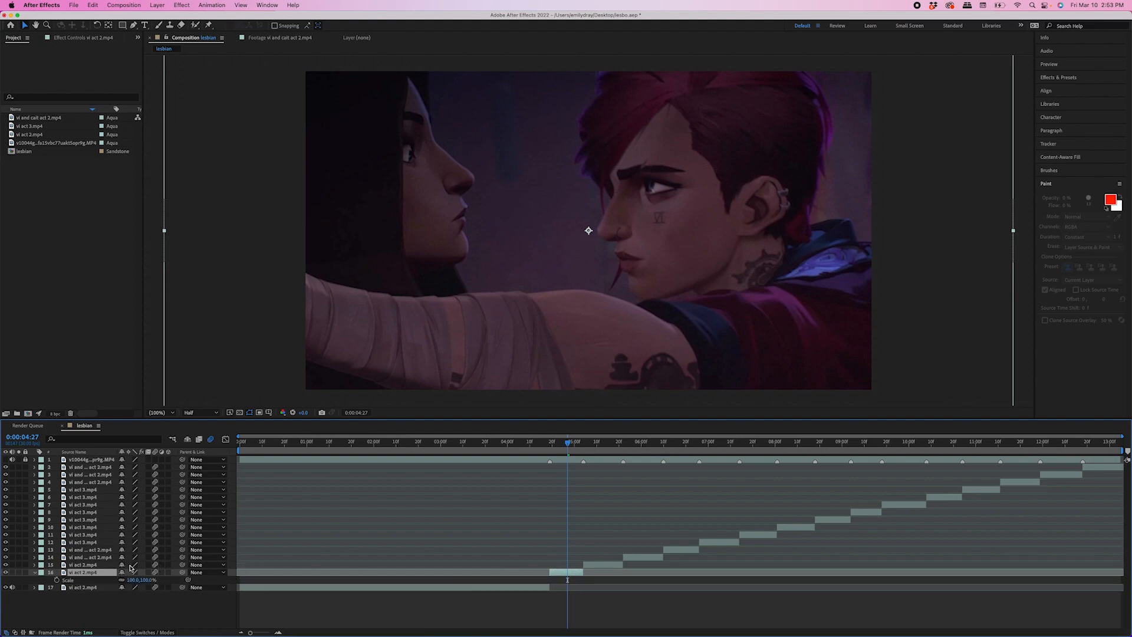
pyautogui.click(57, 580)
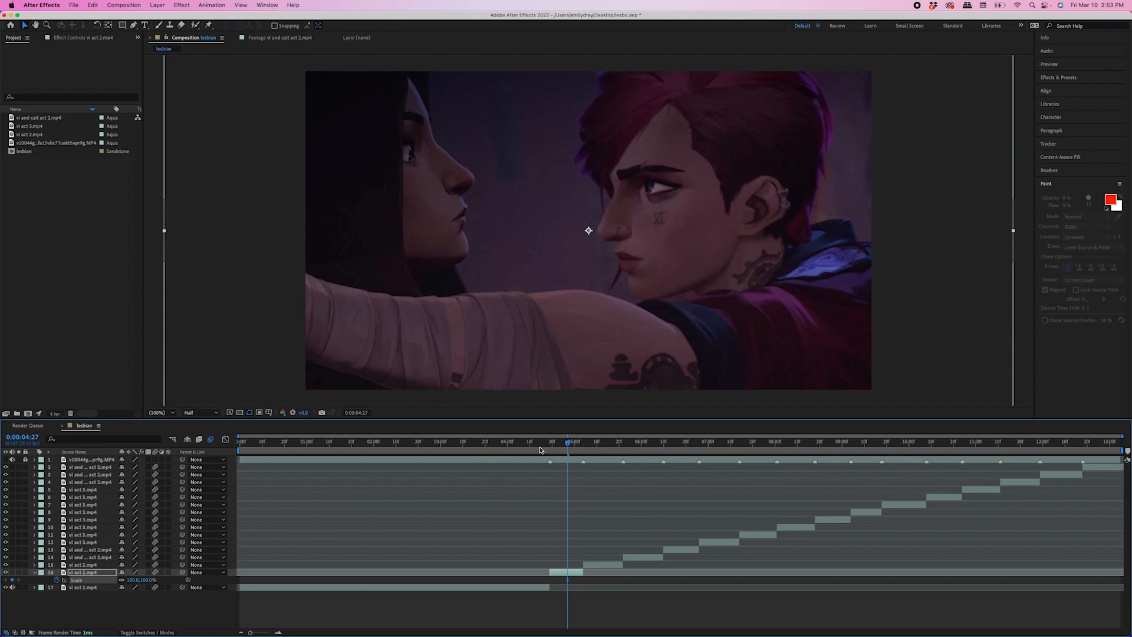
pyautogui.click(580, 445)
pyautogui.moveTo(579, 445); pyautogui.dragTo(584, 445)
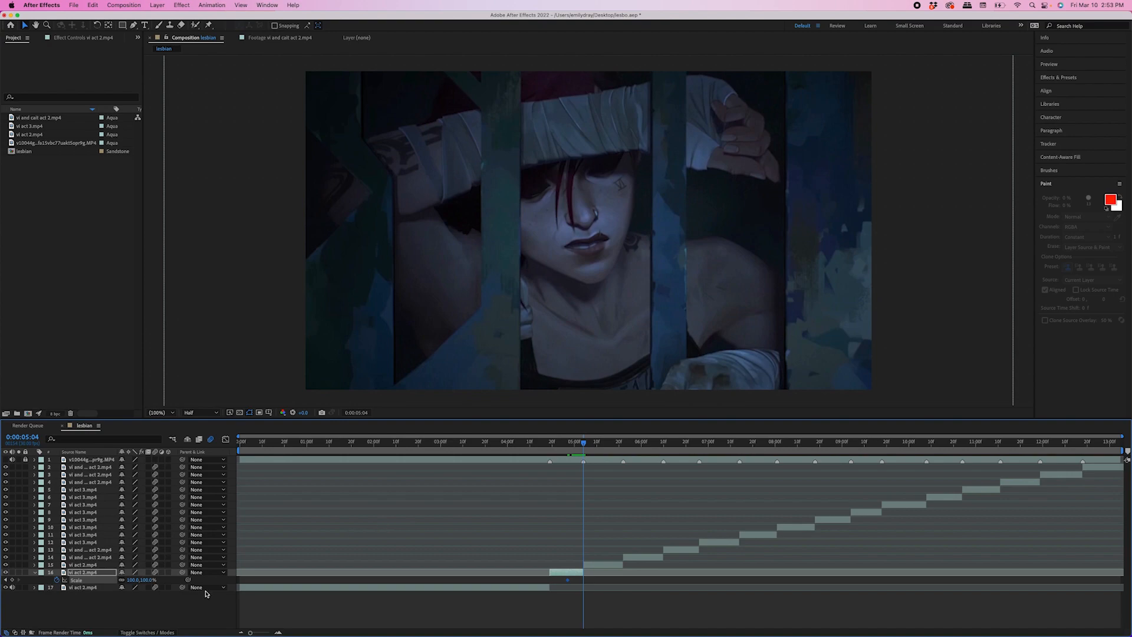
pyautogui.moveTo(149, 582); pyautogui.dragTo(164, 582)
pyautogui.click(579, 445)
pyautogui.moveTo(579, 445); pyautogui.dragTo(584, 445)
# - Apply Easy Ease to both scale keyframes of layer 16 and preview the zoom-in
pyautogui.moveTo(616, 582); pyautogui.dragTo(550, 584)
pyautogui.click(565, 444)
pyautogui.press('space')
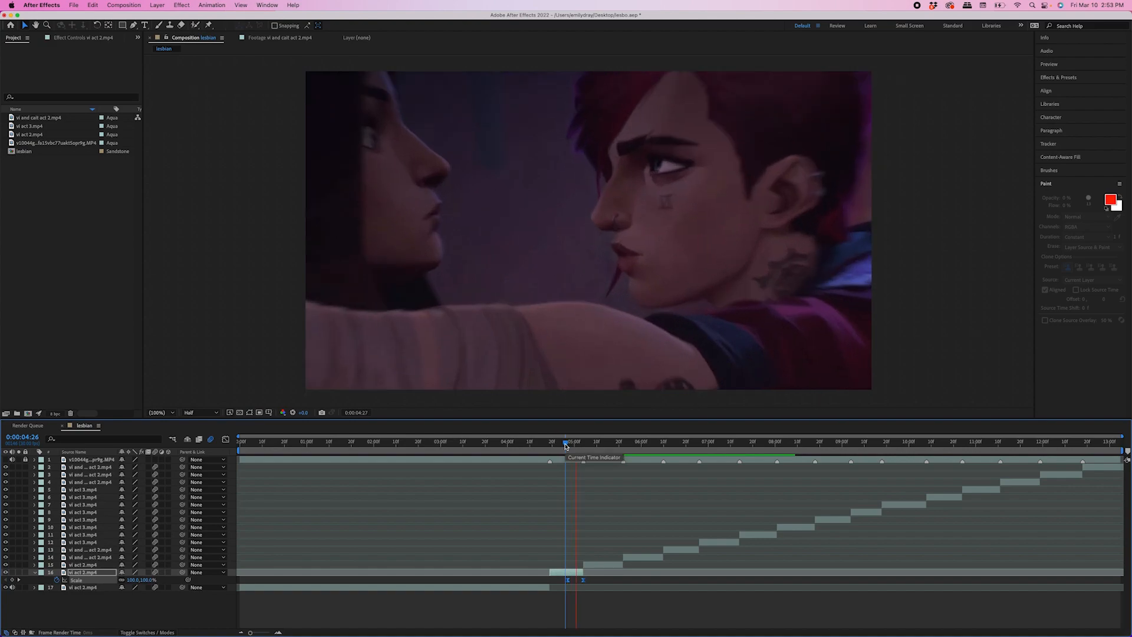
pyautogui.press('space')
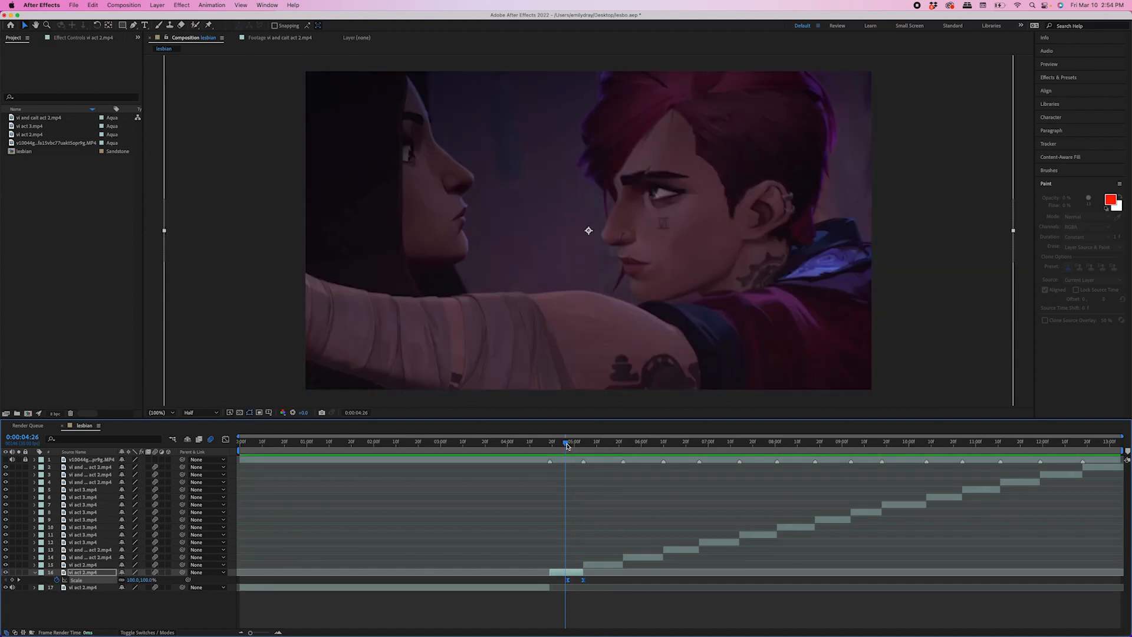
pyautogui.click(567, 444)
pyautogui.press('space')
pyautogui.press('space')
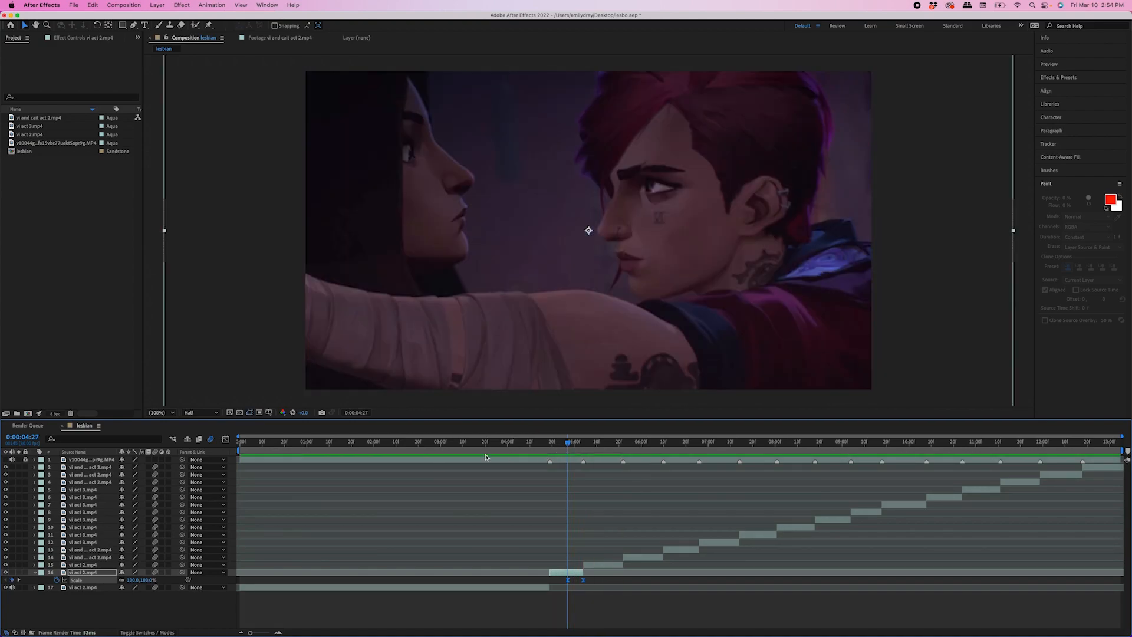
# - Reshape layer 16's scale speed graph so the zoom starts slowly and its speed peaks sharply at the final keyframe
pyautogui.click(226, 440)
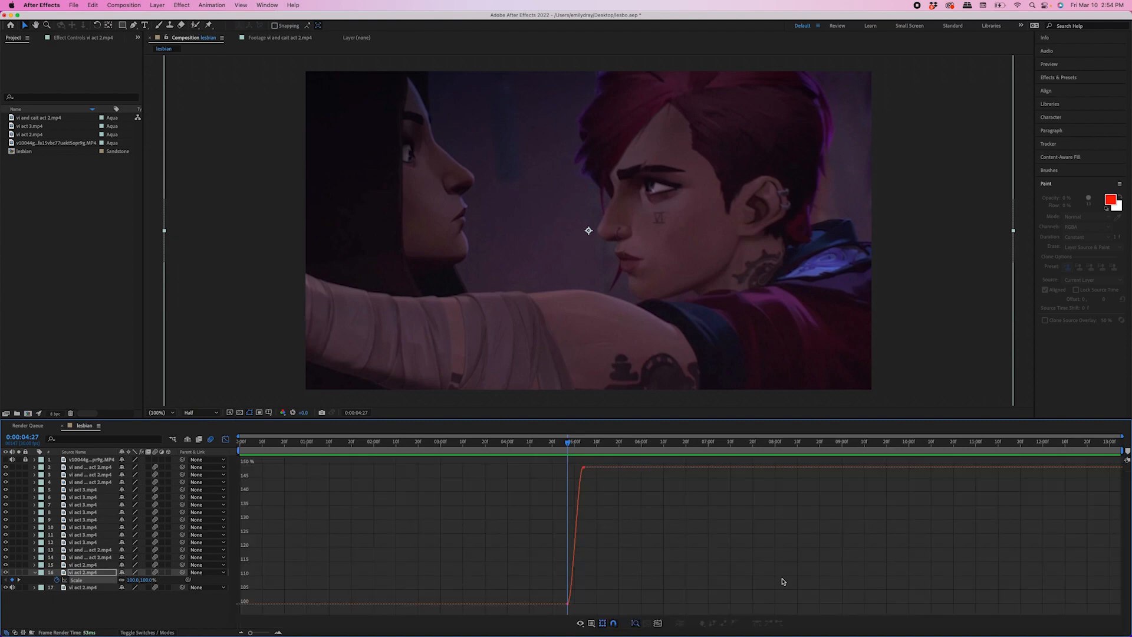
pyautogui.scroll(5, 716, 561)
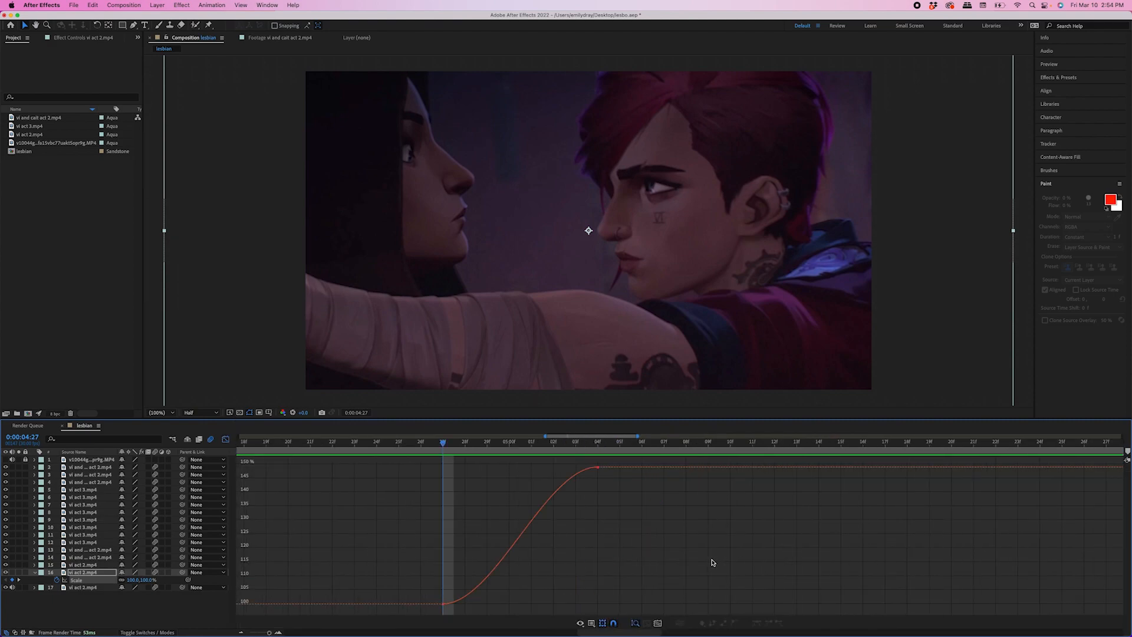
pyautogui.click(591, 623)
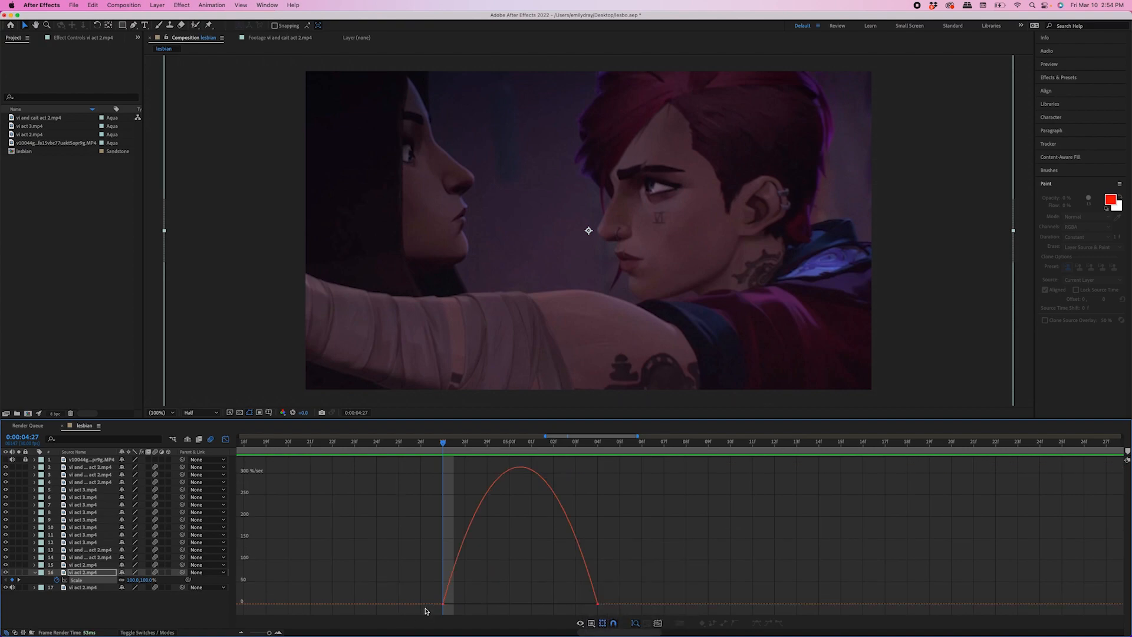
pyautogui.click(443, 603)
pyautogui.moveTo(571, 603); pyautogui.dragTo(649, 604)
pyautogui.moveTo(469, 606); pyautogui.dragTo(520, 603)
pyautogui.click(225, 439)
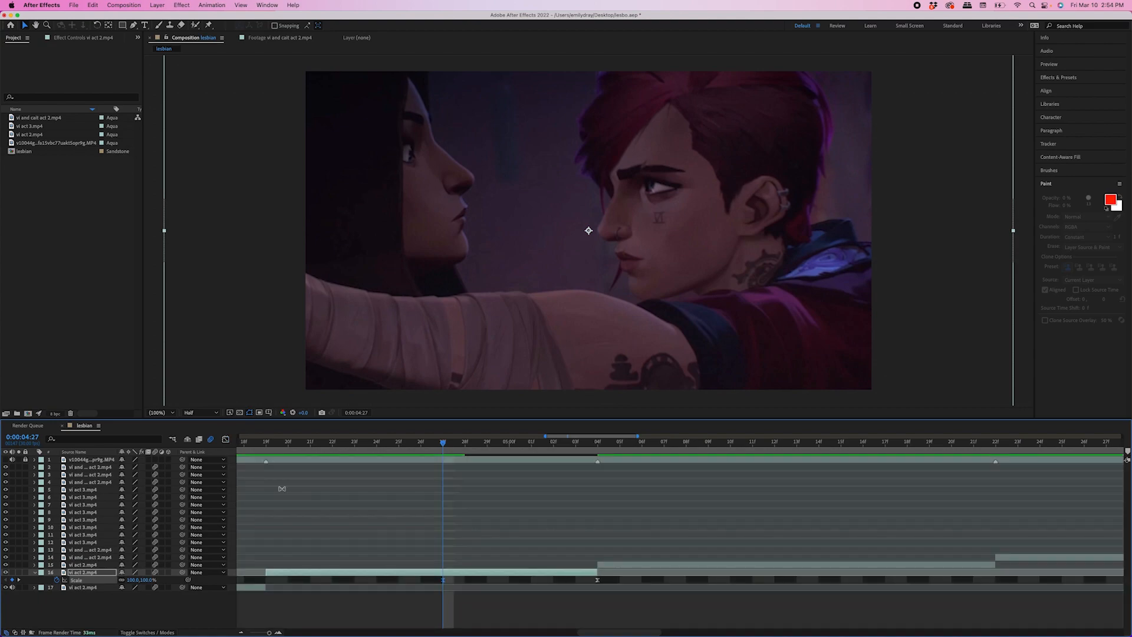
# - Preview the zoom-in from 0:00:04:19 and review layer 16's scale speed graph up close
pyautogui.press('-')
pyautogui.press('-')
pyautogui.press('-')
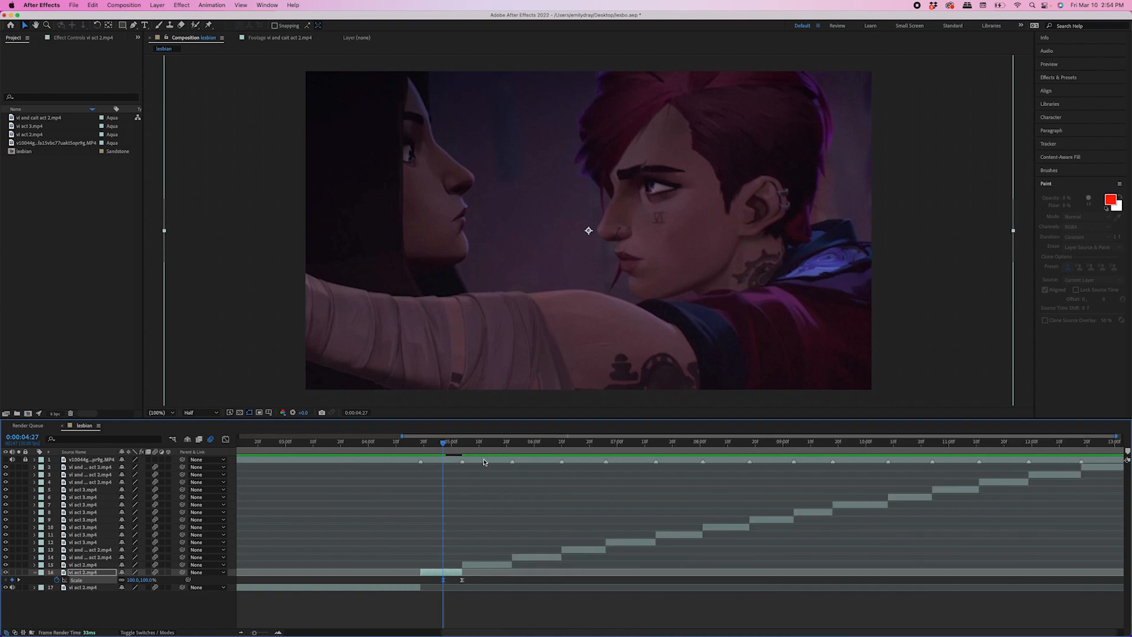
pyautogui.click(421, 448)
pyautogui.press('space')
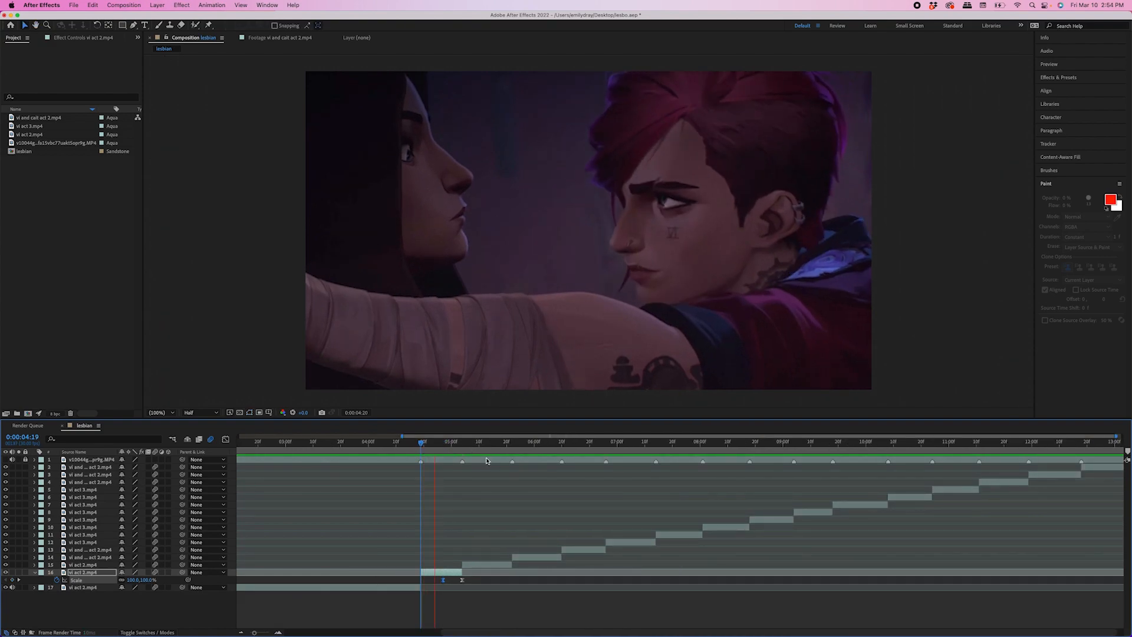
pyautogui.moveTo(445, 449); pyautogui.dragTo(448, 449)
pyautogui.click(226, 440)
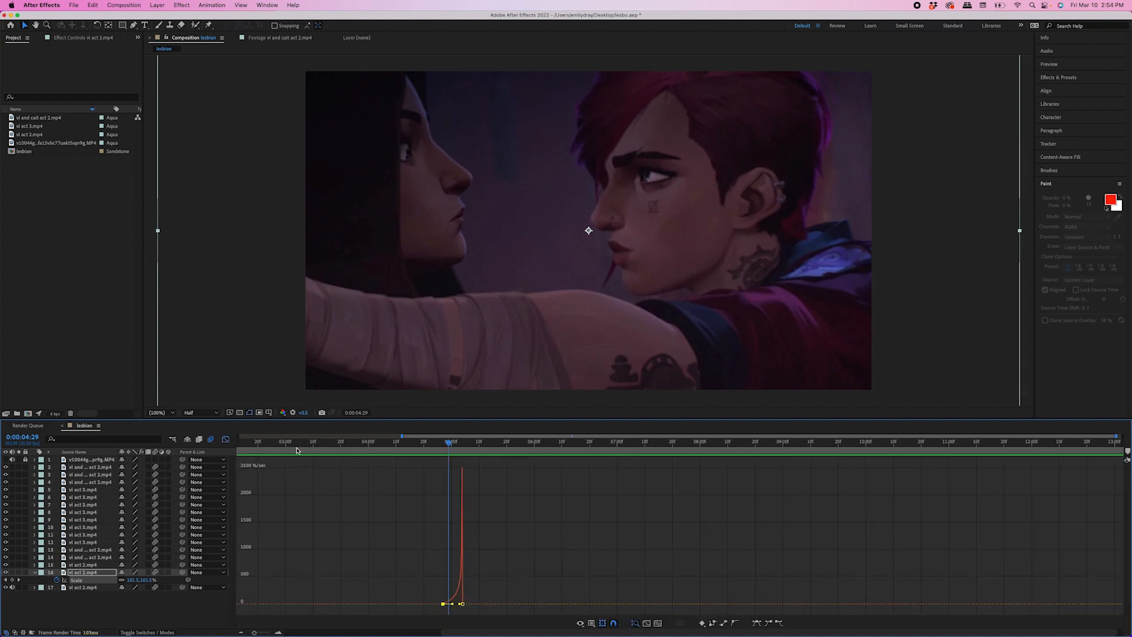
pyautogui.press('=')
pyautogui.press('=')
pyautogui.press('=')
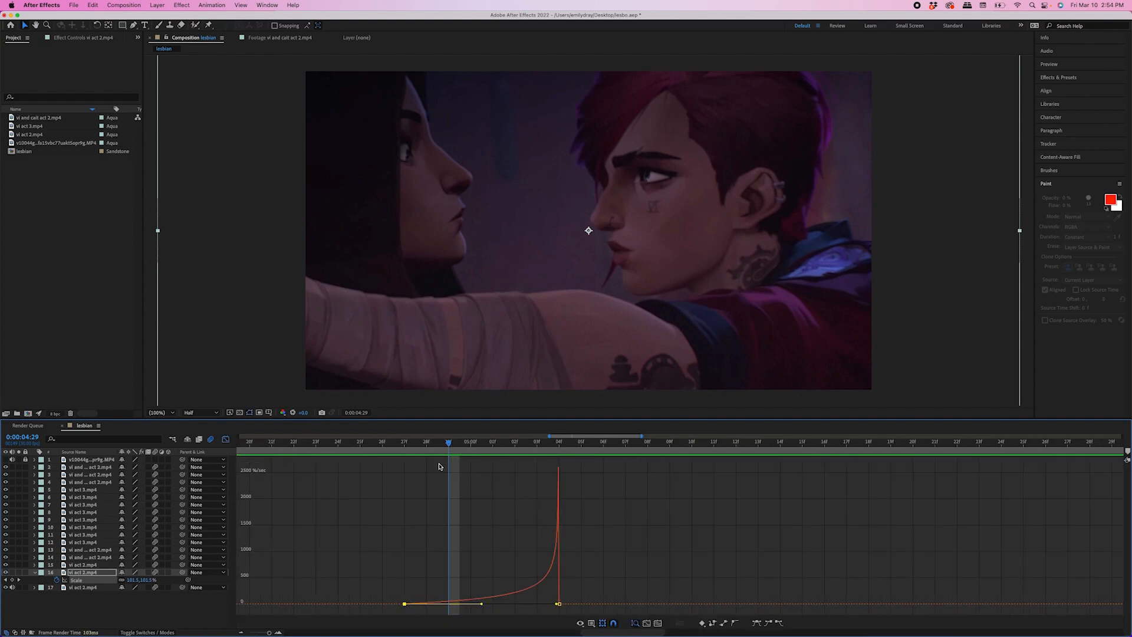
# - Keyframe the scale of the layer 15 clip from 147% at its start, 0:00:05:04, to 100% at 0:00:05:13
pyautogui.moveTo(413, 449); pyautogui.dragTo(542, 471)
pyautogui.hotkey('shift', 'F3')
pyautogui.press('-')
pyautogui.press('-')
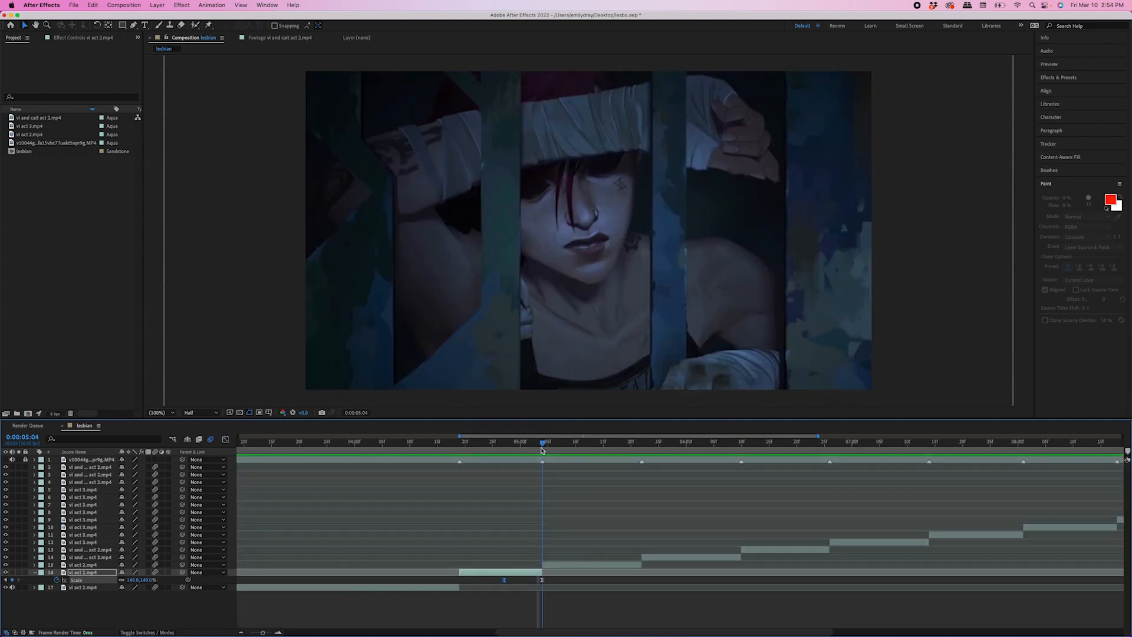
pyautogui.press('super+Up')
pyautogui.press('s')
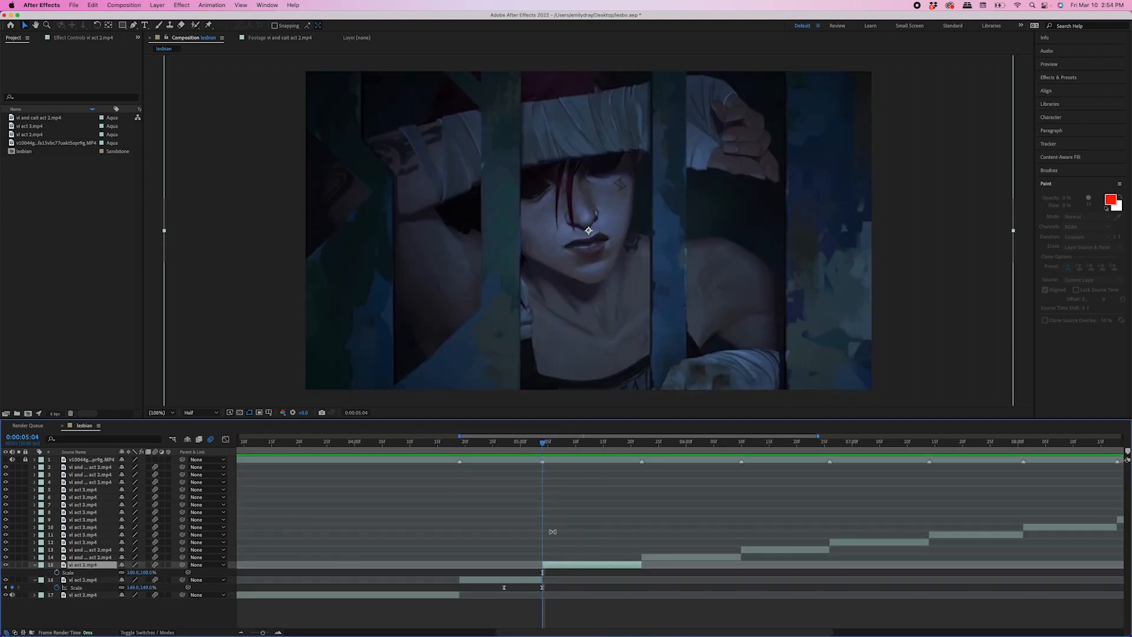
pyautogui.click(57, 572)
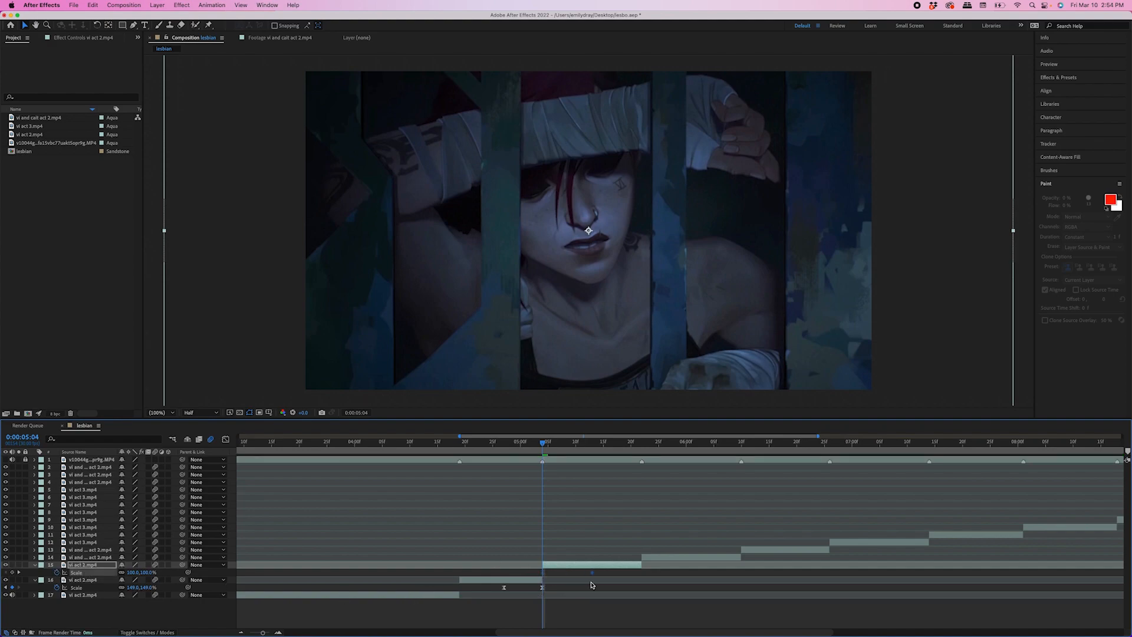
pyautogui.moveTo(542, 577); pyautogui.dragTo(587, 580)
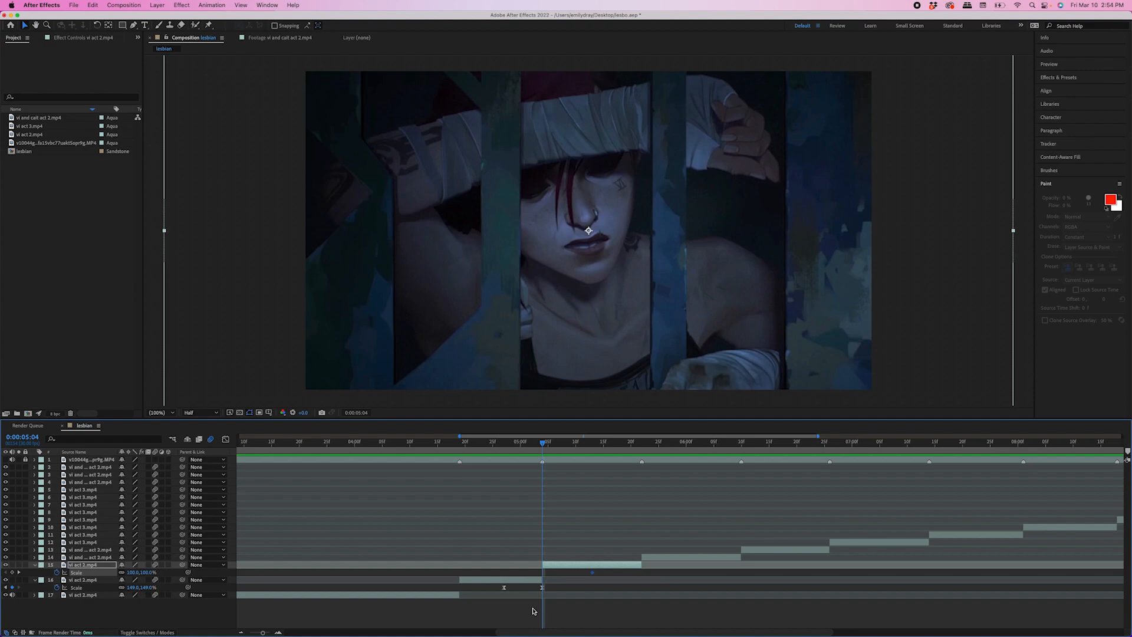
pyautogui.click(592, 443)
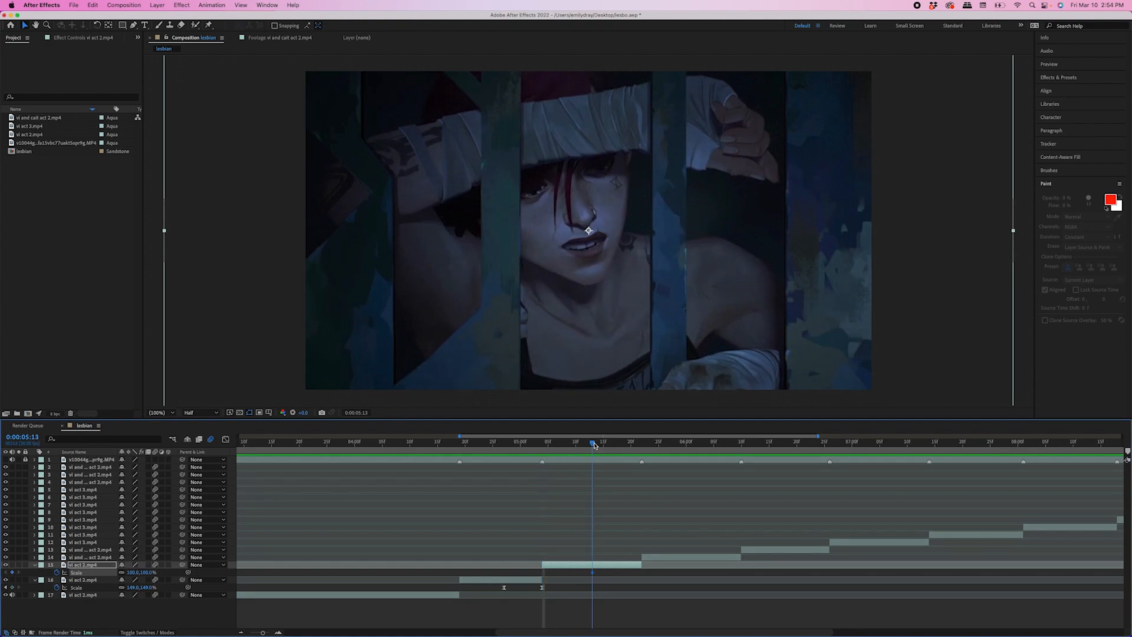
pyautogui.click(539, 443)
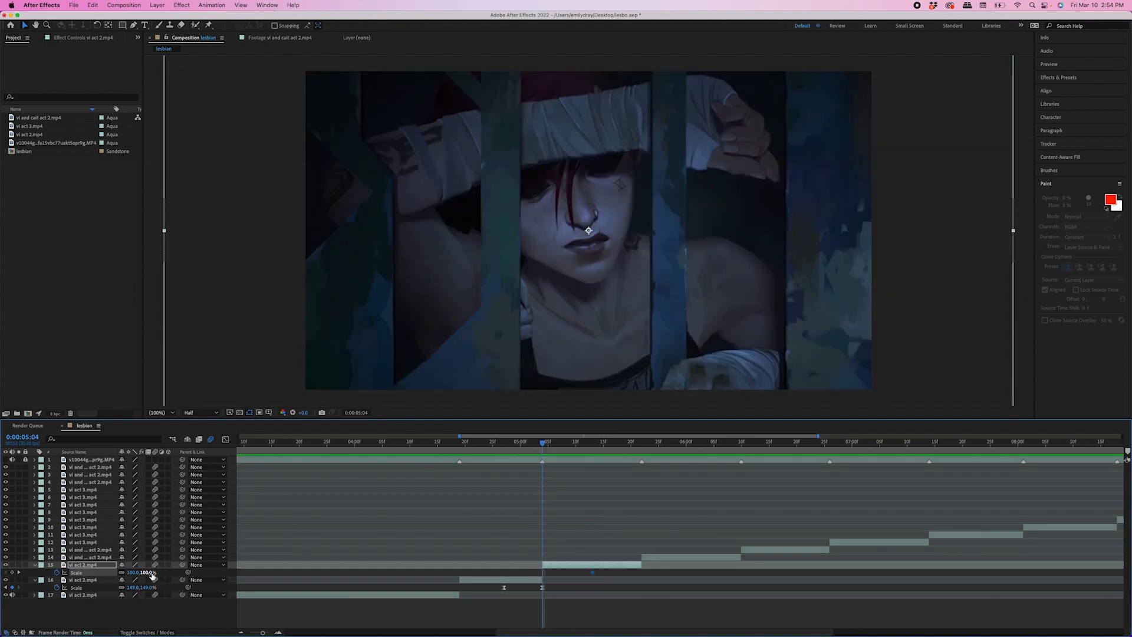
pyautogui.moveTo(151, 575); pyautogui.dragTo(175, 574)
# - Apply Easy Ease to both layer 15 scale keyframes and shape their speed graph to start fast and settle slowly
pyautogui.moveTo(612, 569); pyautogui.dragTo(521, 580)
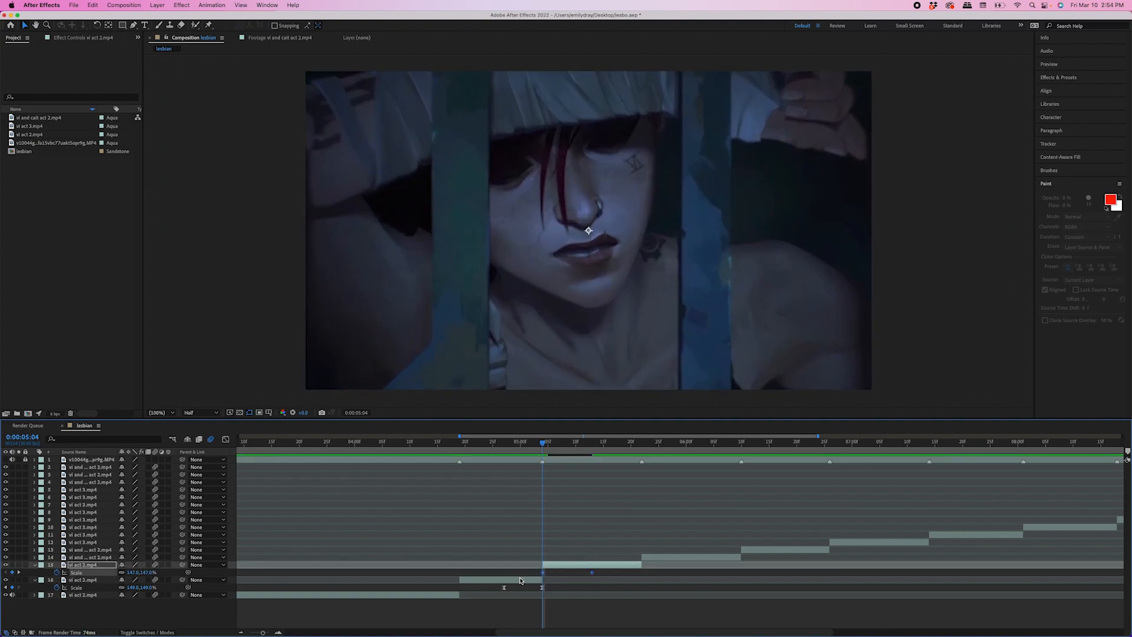
pyautogui.press('F9')
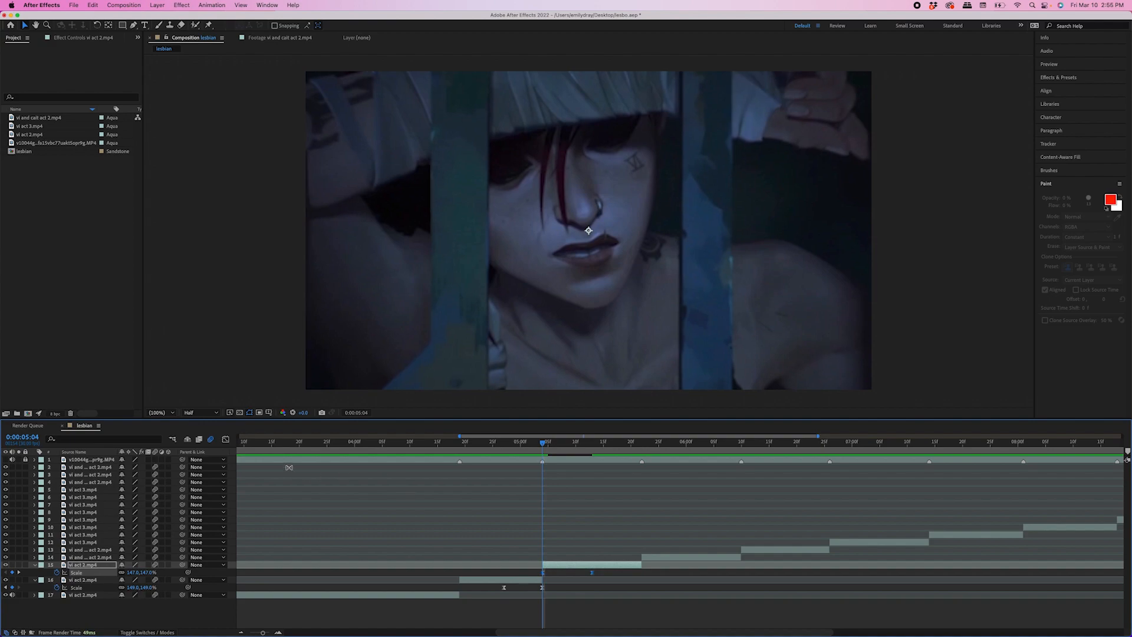
pyautogui.click(225, 439)
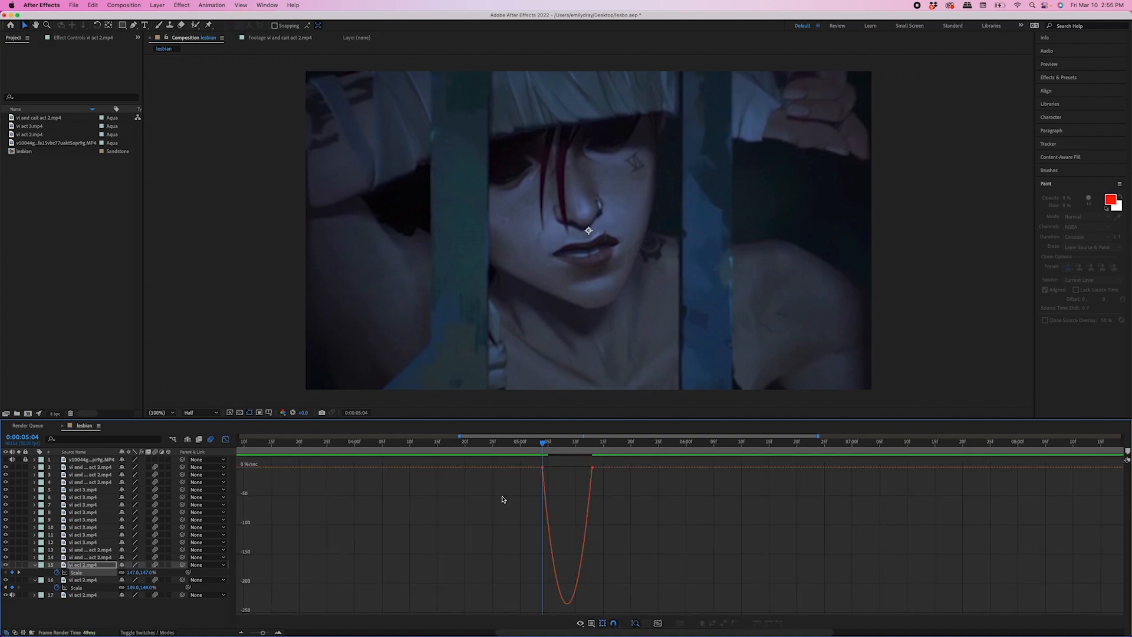
pyautogui.moveTo(532, 455); pyautogui.dragTo(567, 469)
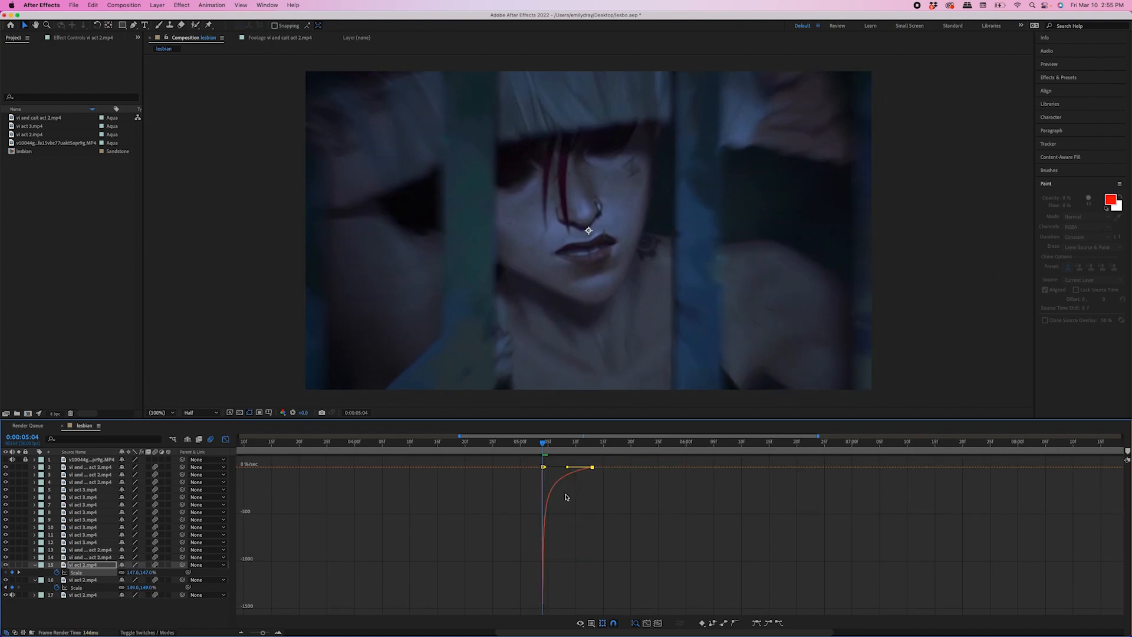
pyautogui.click(226, 439)
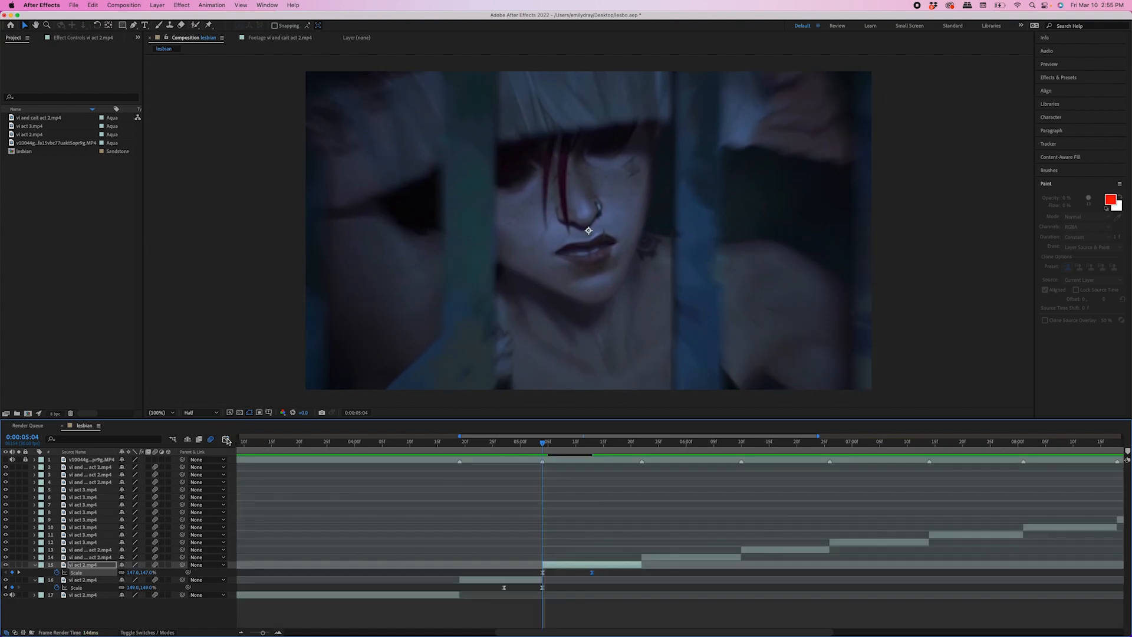
# - Examine the scale speed graphs of layers 15 and 16 together around the cut at 0:00:05:04
pyautogui.click(621, 574)
pyautogui.moveTo(622, 573); pyautogui.dragTo(492, 602)
pyautogui.click(226, 442)
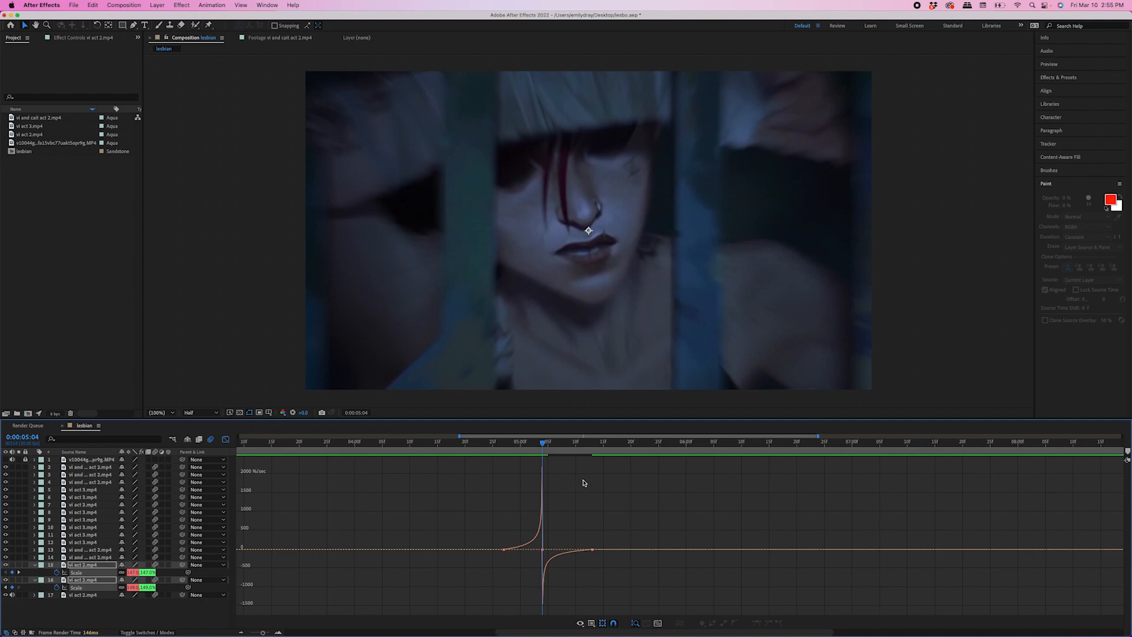
pyautogui.scroll(3, 587, 485)
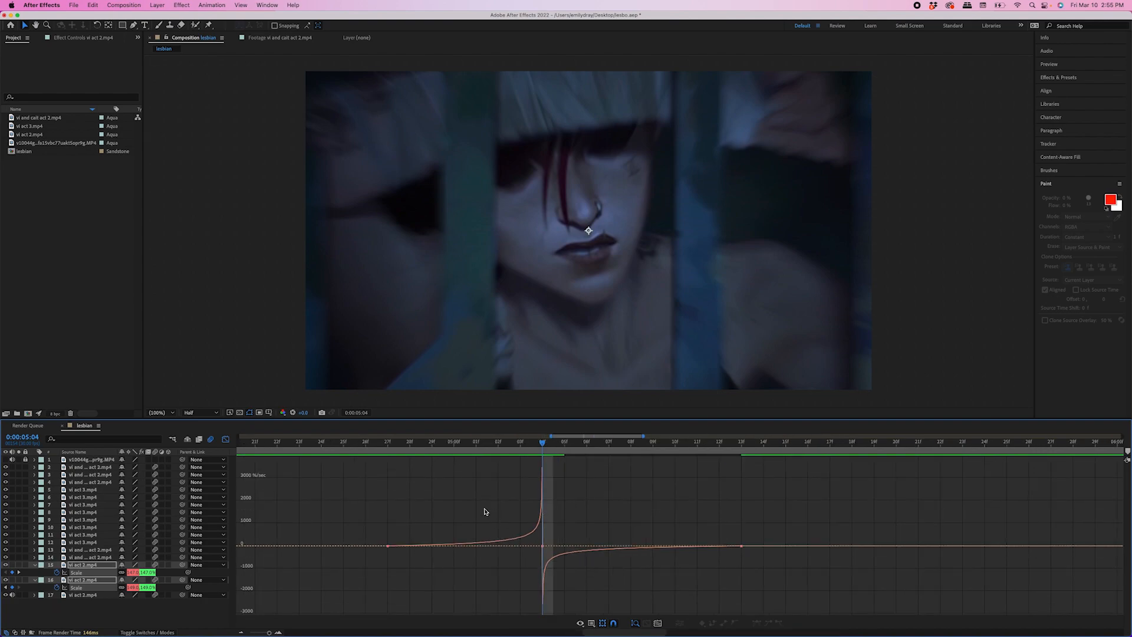
pyautogui.click(206, 614)
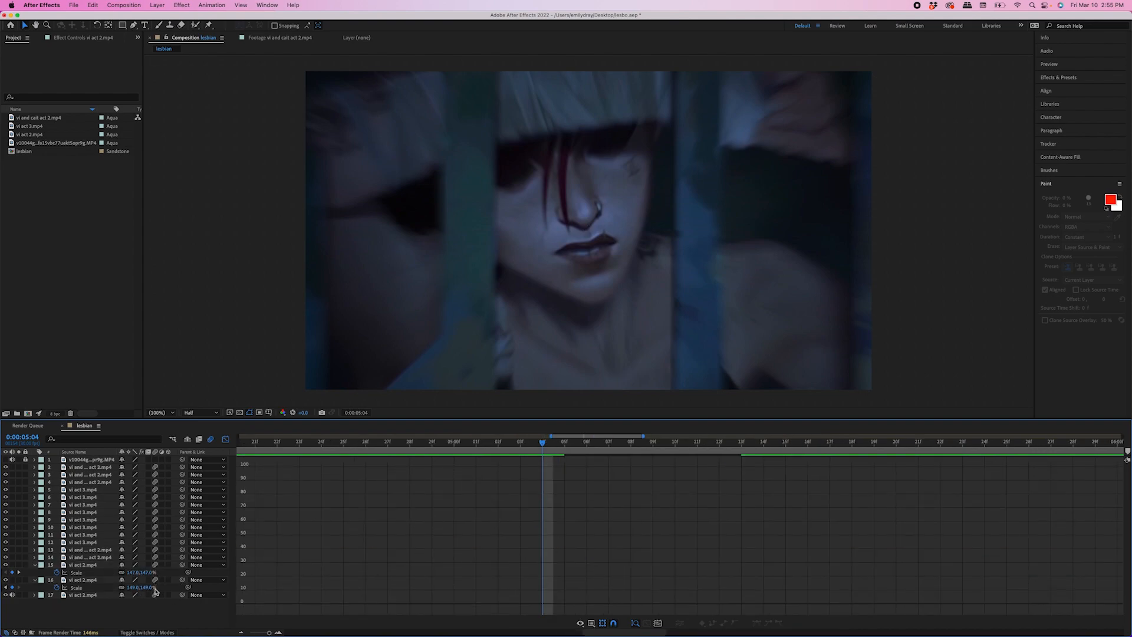
pyautogui.click(85, 574)
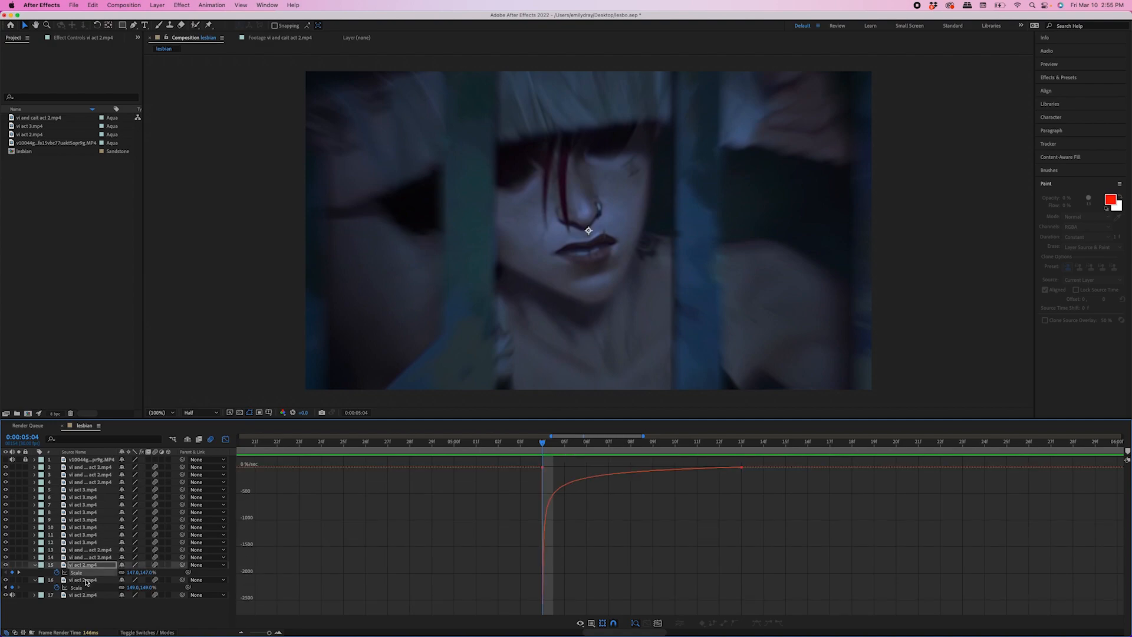
# - Compare the scale speed graphs of layers 15 and 16 around 0:00:05:04 and collapse the keyframed properties
pyautogui.keyDown('shift'); pyautogui.click(83, 587); pyautogui.keyUp('shift')
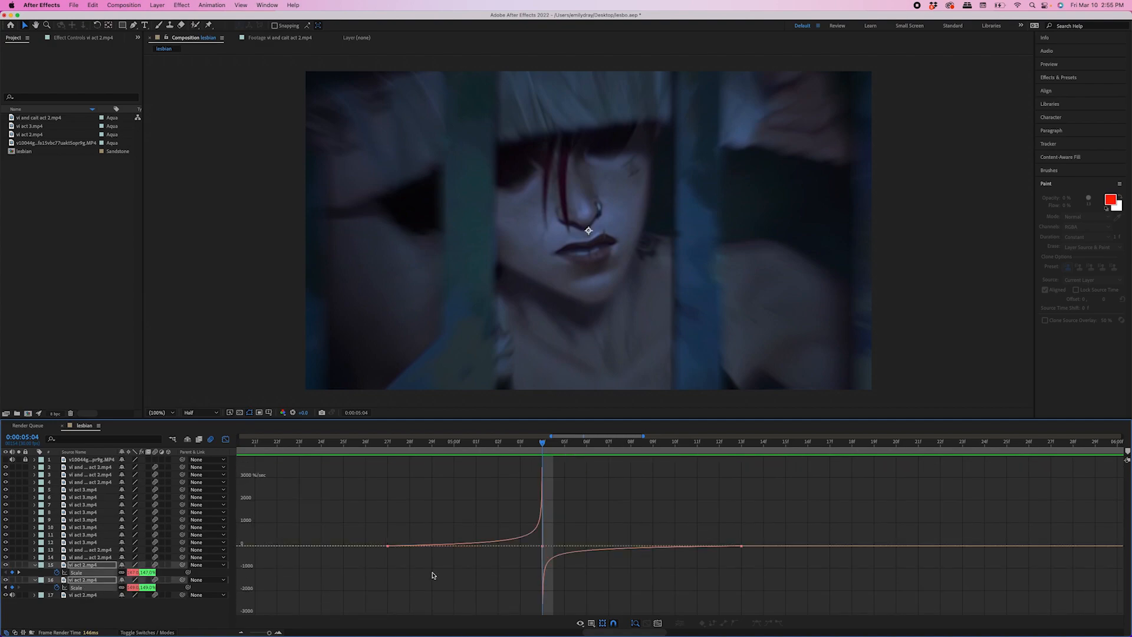
pyautogui.click(225, 439)
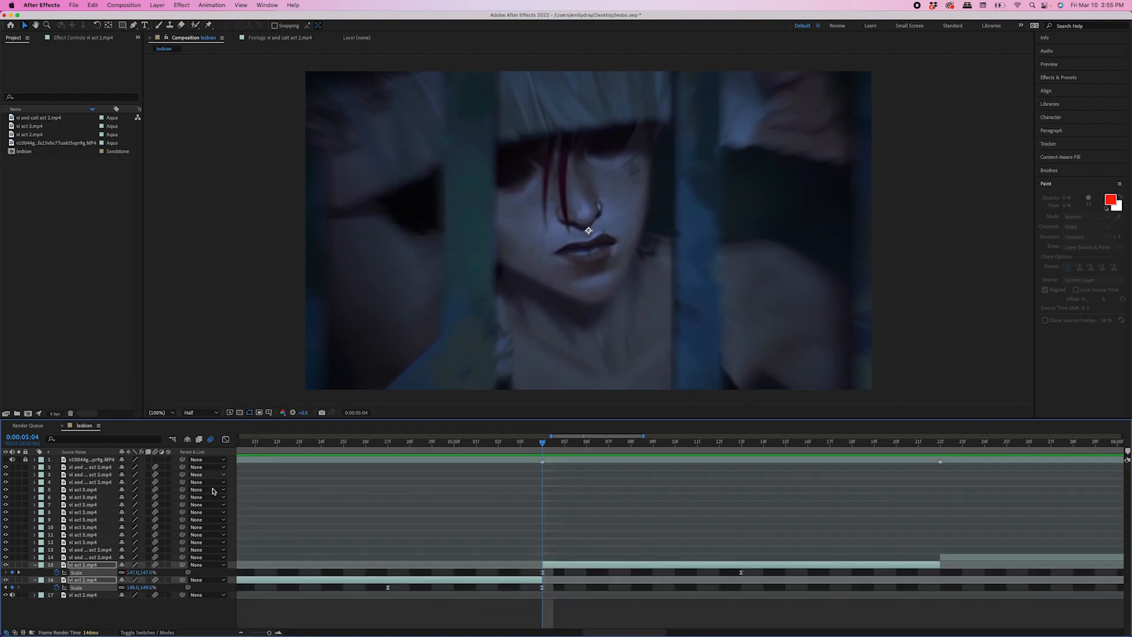
pyautogui.click(197, 623)
pyautogui.press('u')
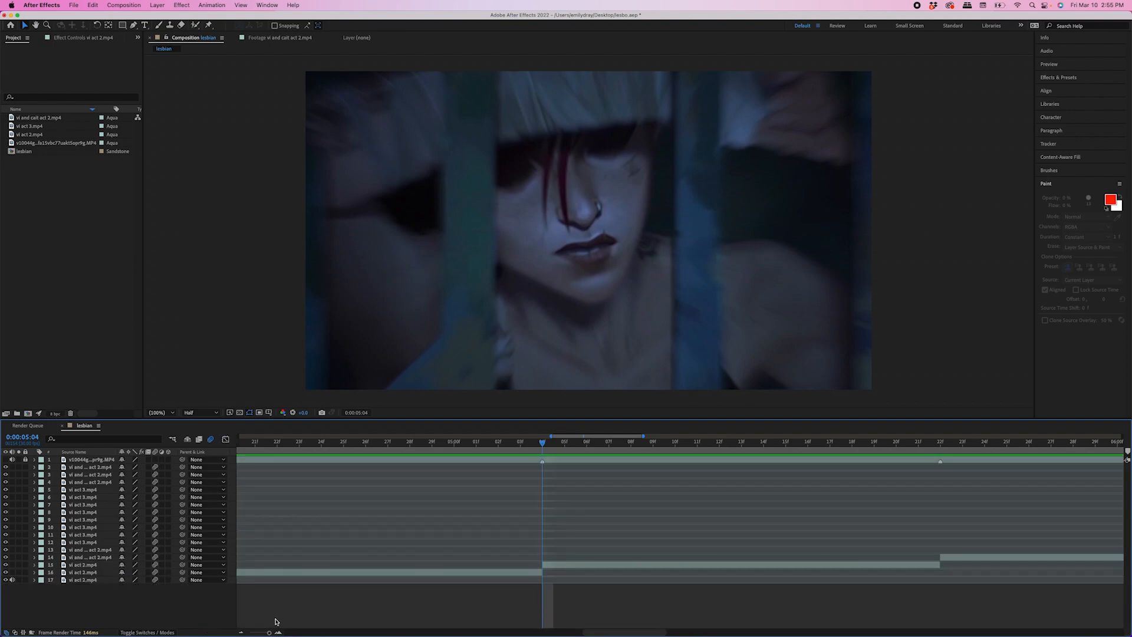
# - Preview the zoom transition between layers 16 and 15, playing from 0:00:04:19
pyautogui.press('-')
pyautogui.press('-')
pyautogui.press('-')
pyautogui.click(504, 447)
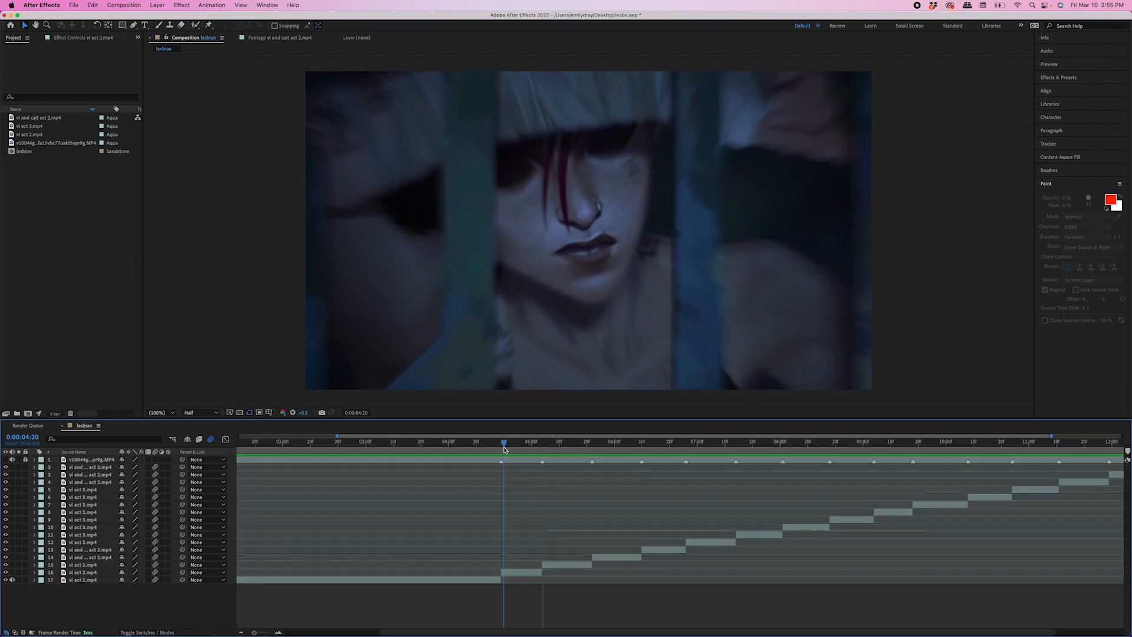
pyautogui.click(500, 447)
pyautogui.press('space')
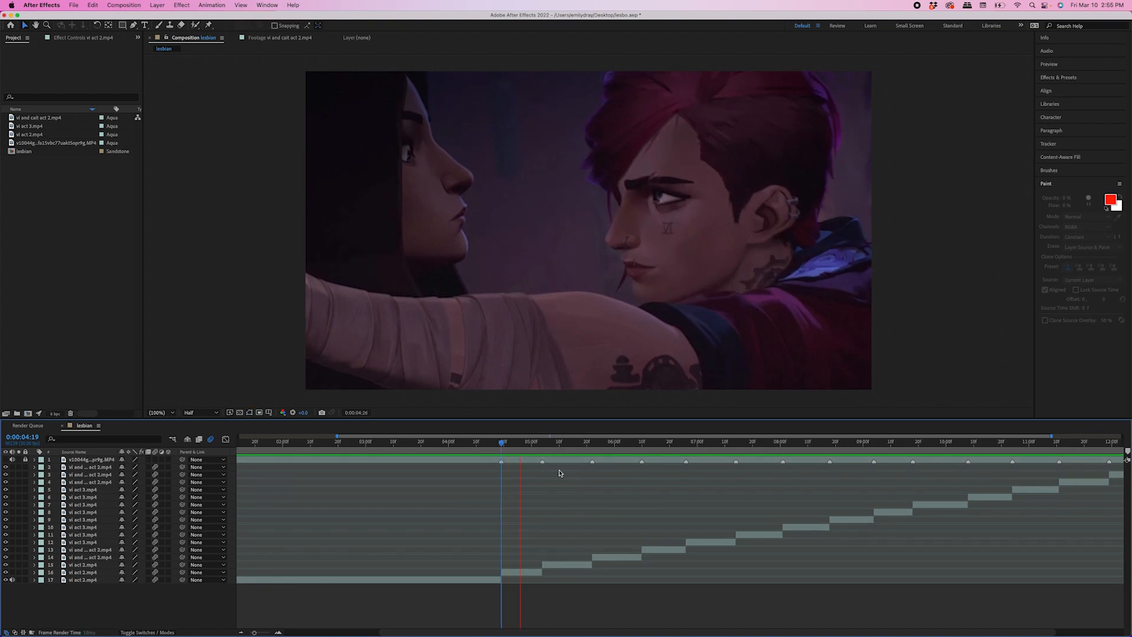
# - Set layer 15's scale keyframe at 0:00:05:04 to 37% and compare the clip's edges with its motion blur off and on
pyautogui.click(557, 565)
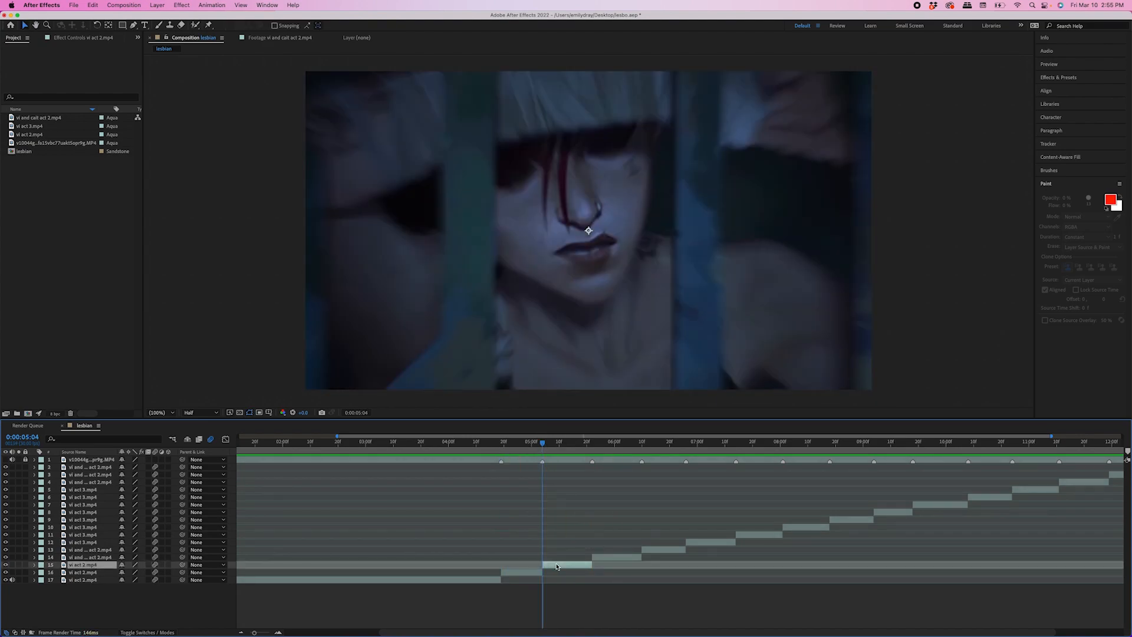
pyautogui.press('s')
pyautogui.click(543, 572)
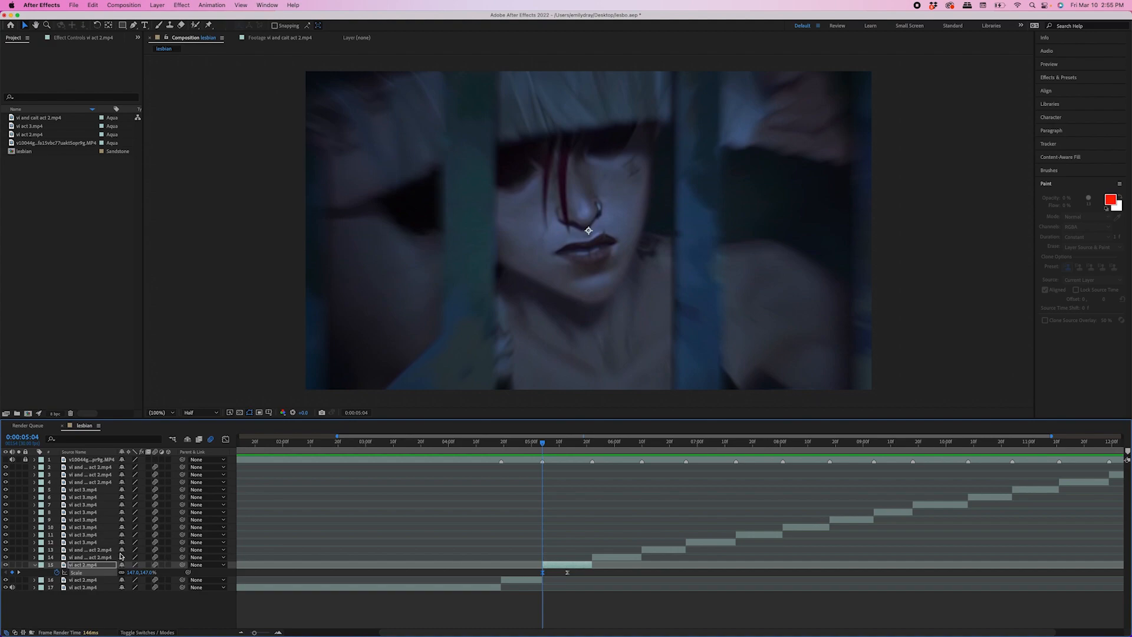
pyautogui.moveTo(149, 575); pyautogui.dragTo(98, 571)
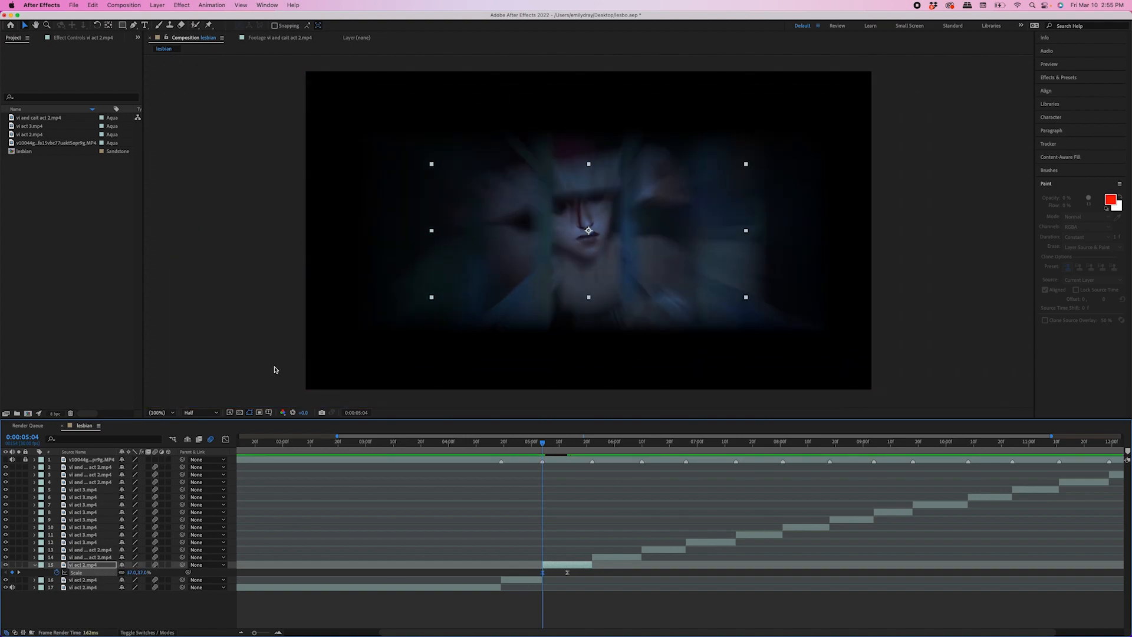
pyautogui.click(156, 564)
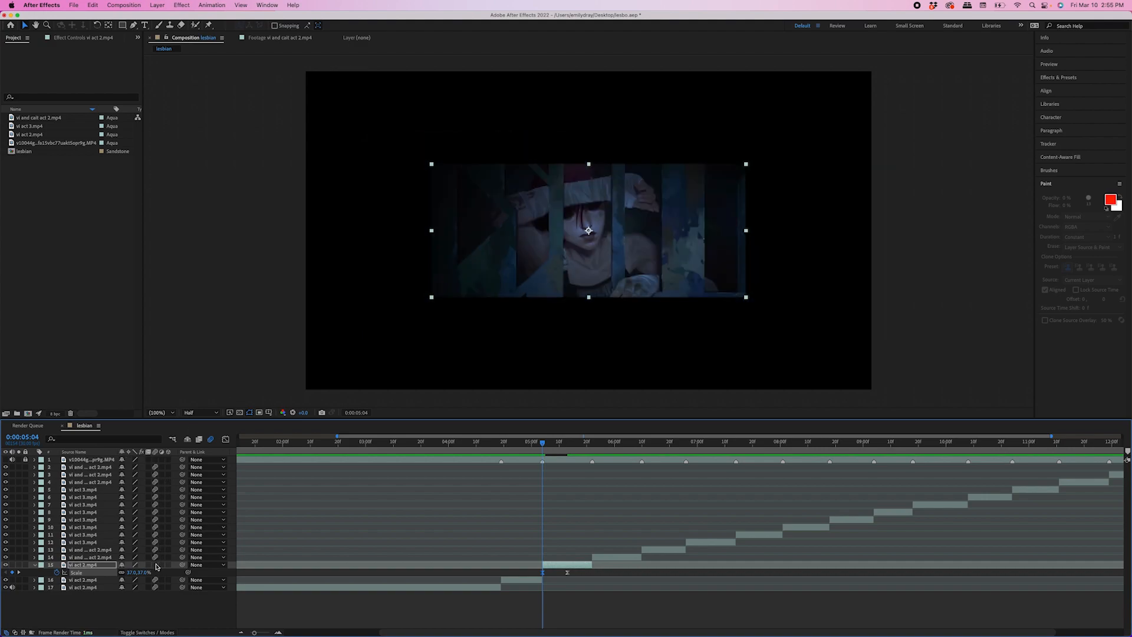
pyautogui.click(157, 564)
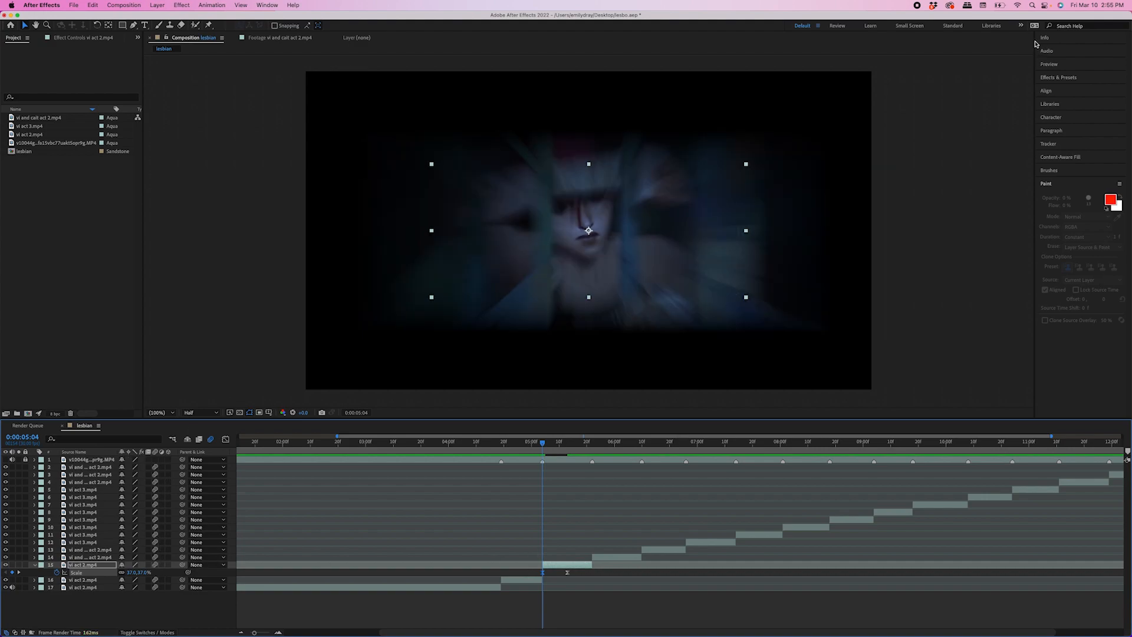
# - Search the effects for "motion" and apply Motion Tile to the layer 15 clip
pyautogui.click(1066, 78)
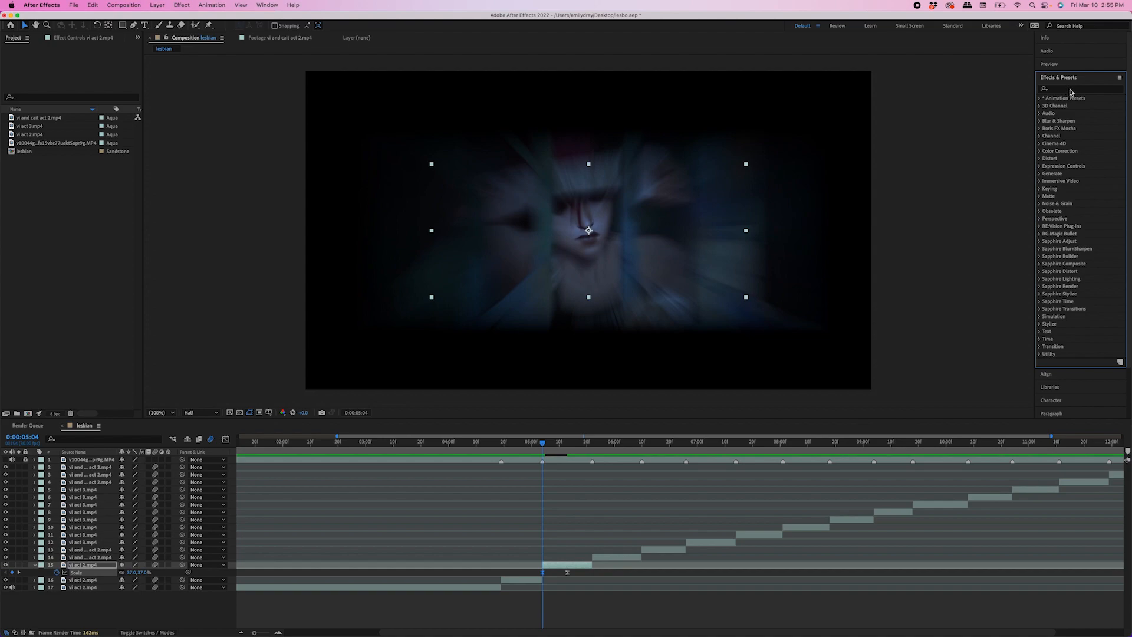
pyautogui.click(1070, 90)
pyautogui.write('mot')
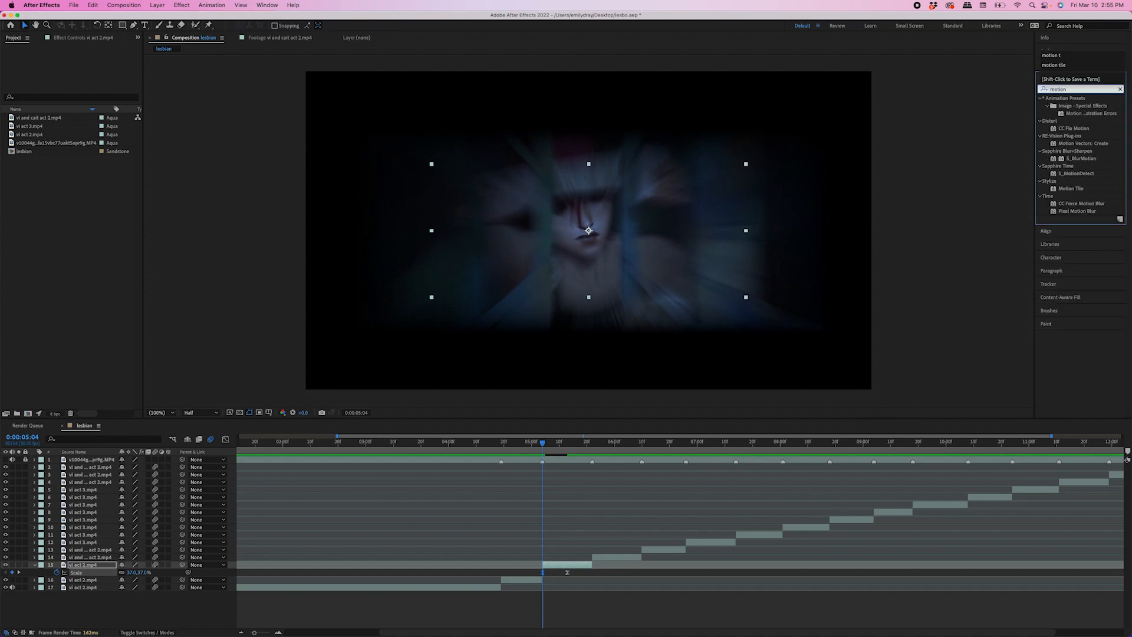
pyautogui.write('ion')
pyautogui.click(1092, 189)
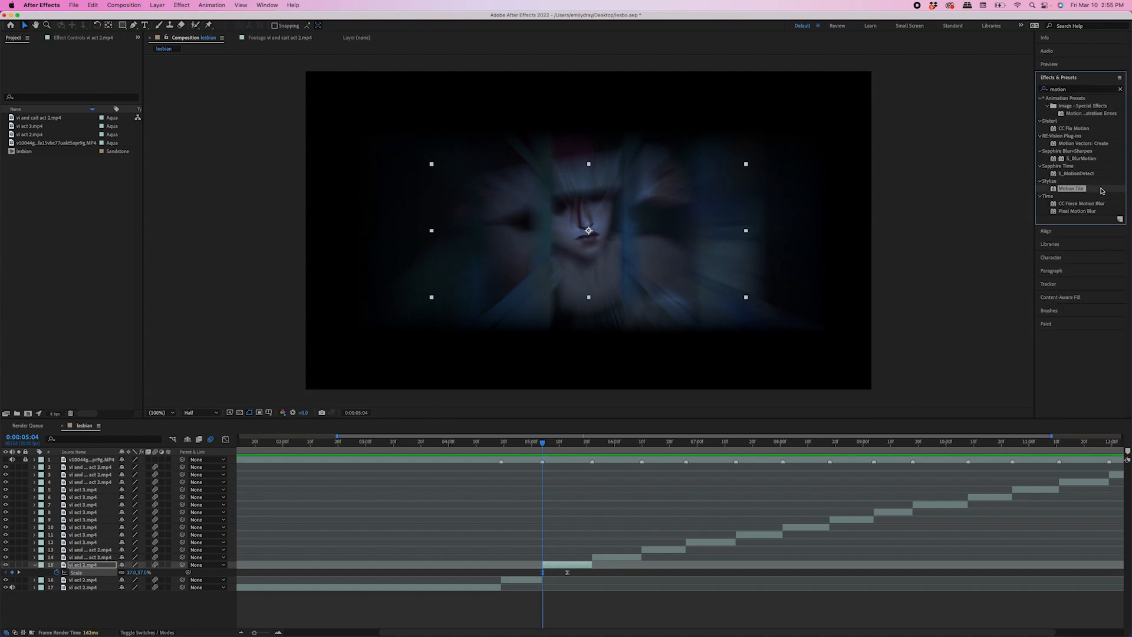
pyautogui.moveTo(1101, 190); pyautogui.dragTo(560, 566)
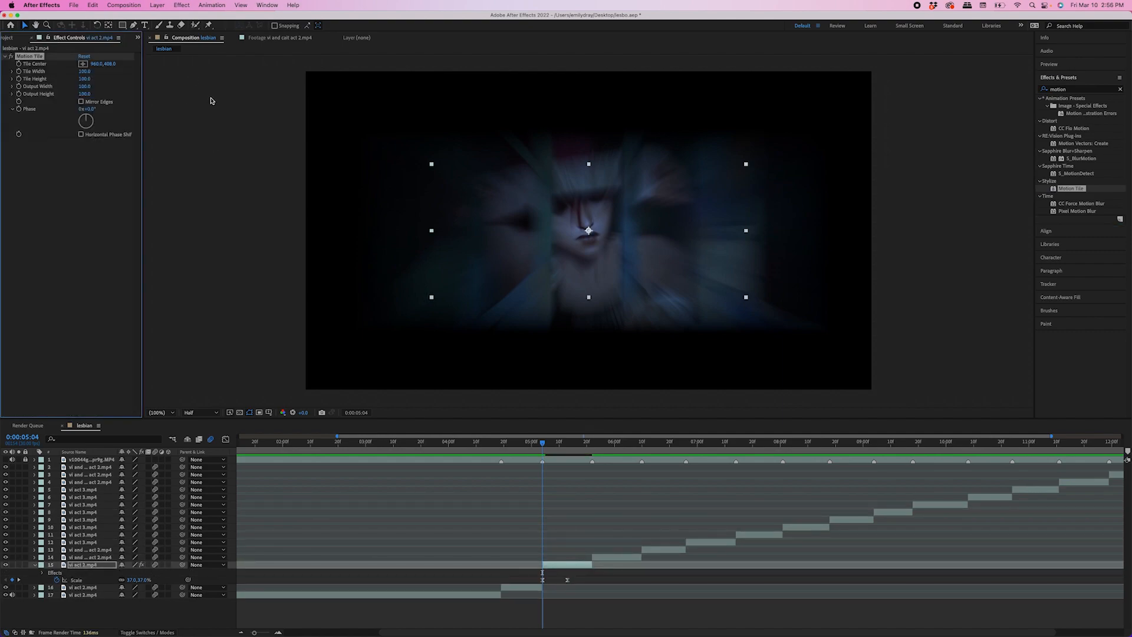
# - Set layer 15's Motion Tile output width to 210 and output height to 280 with Mirror Edges on, comparing mirrored and plain tiling without motion blur
pyautogui.moveTo(84, 87); pyautogui.dragTo(100, 93)
pyautogui.click(81, 101)
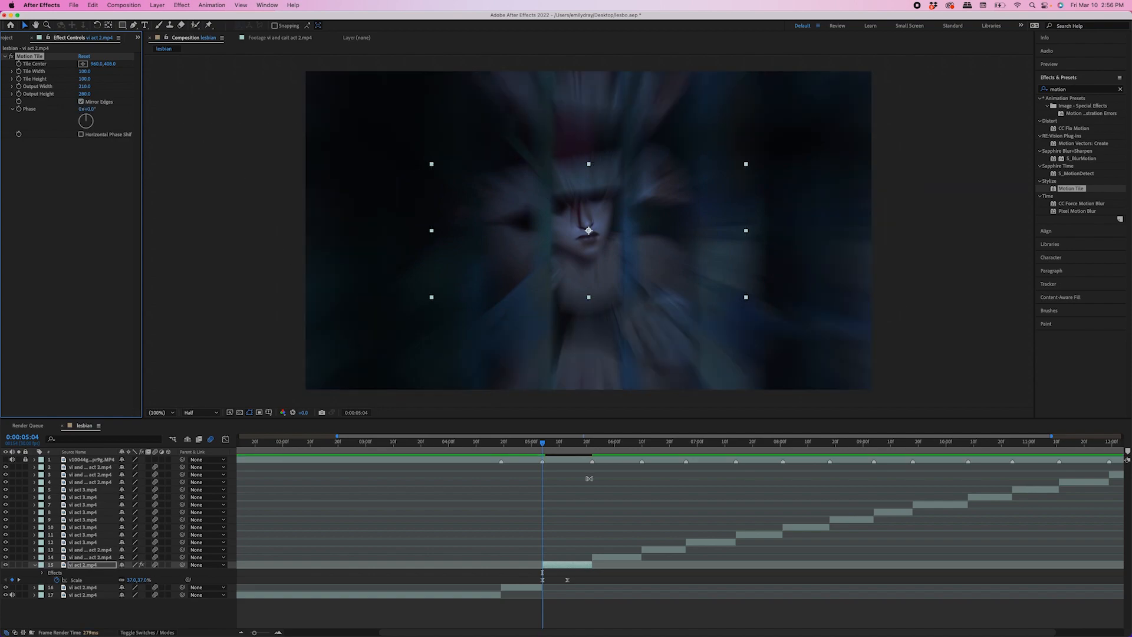
pyautogui.click(156, 565)
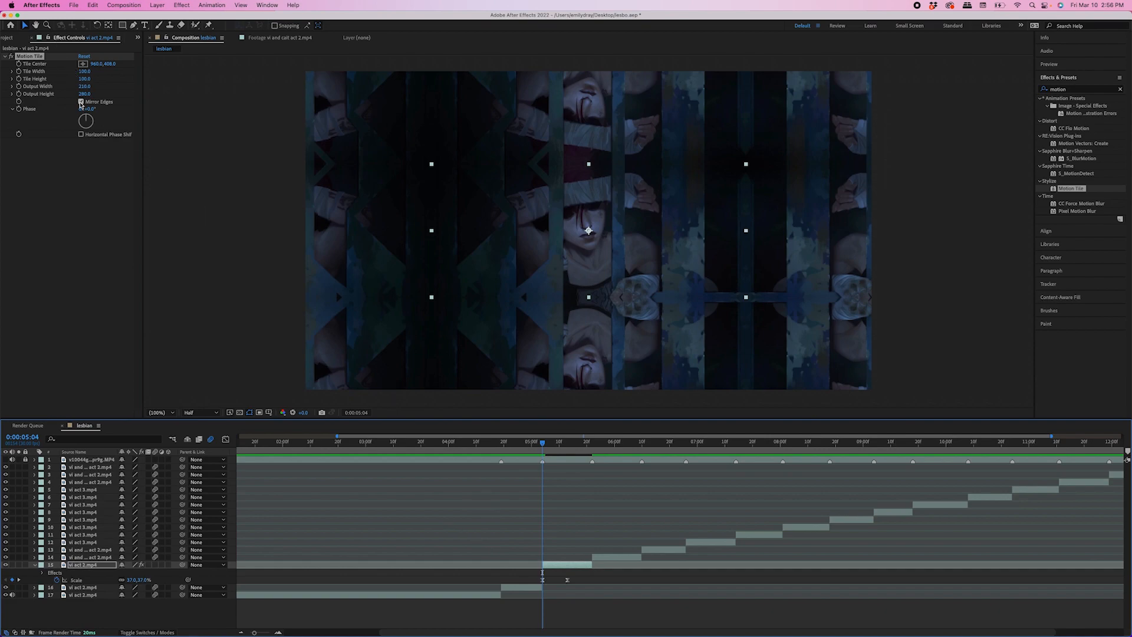
pyautogui.click(81, 101)
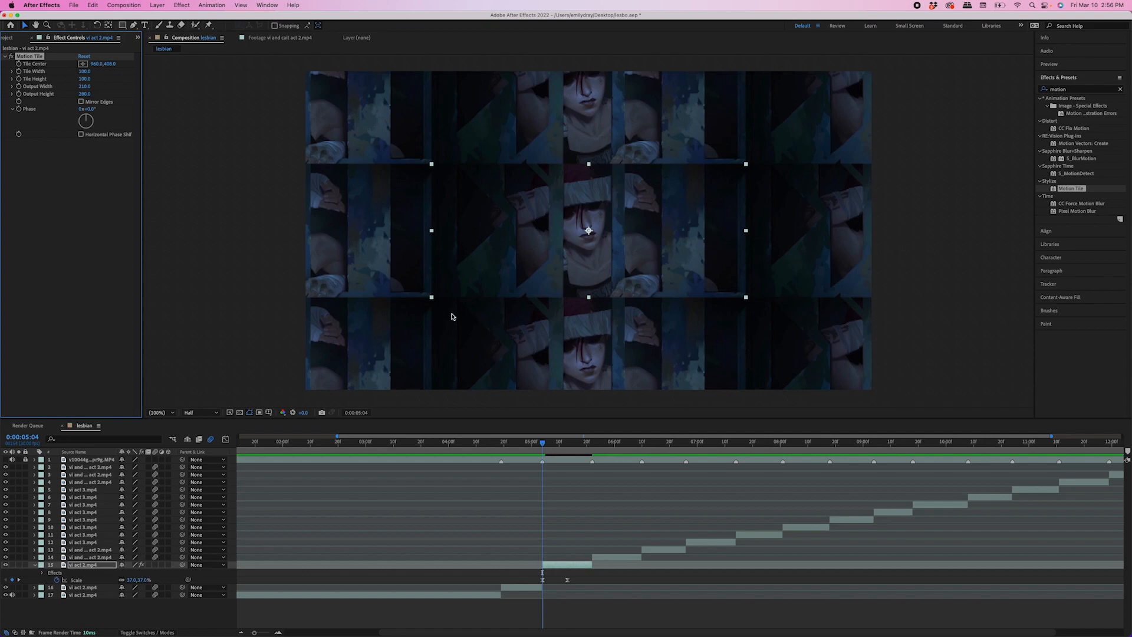
pyautogui.click(81, 102)
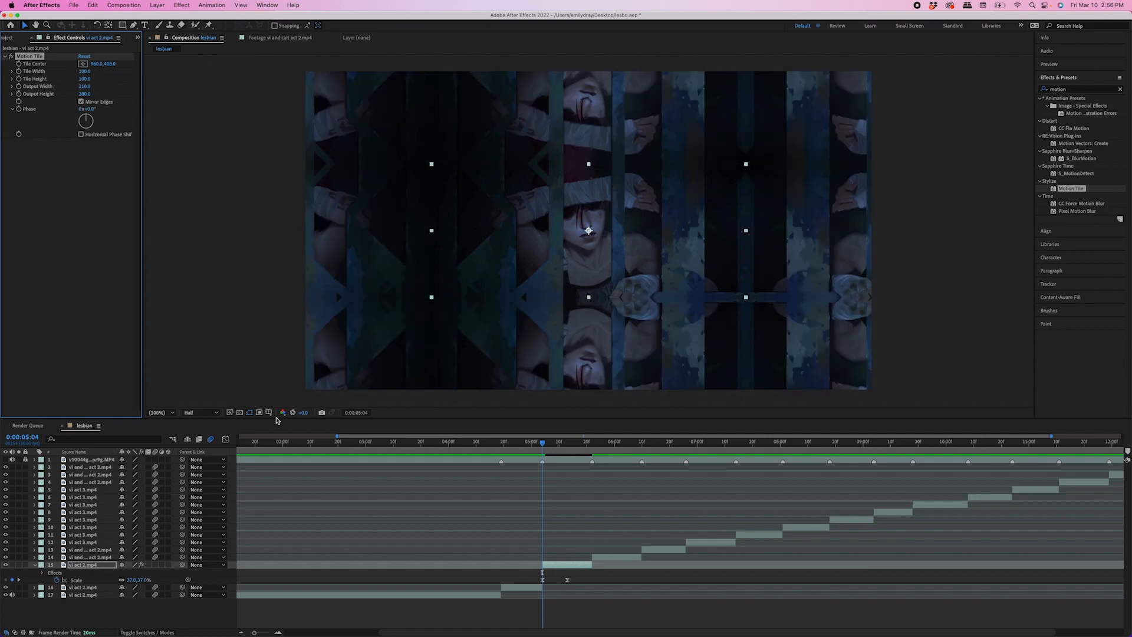
pyautogui.click(155, 565)
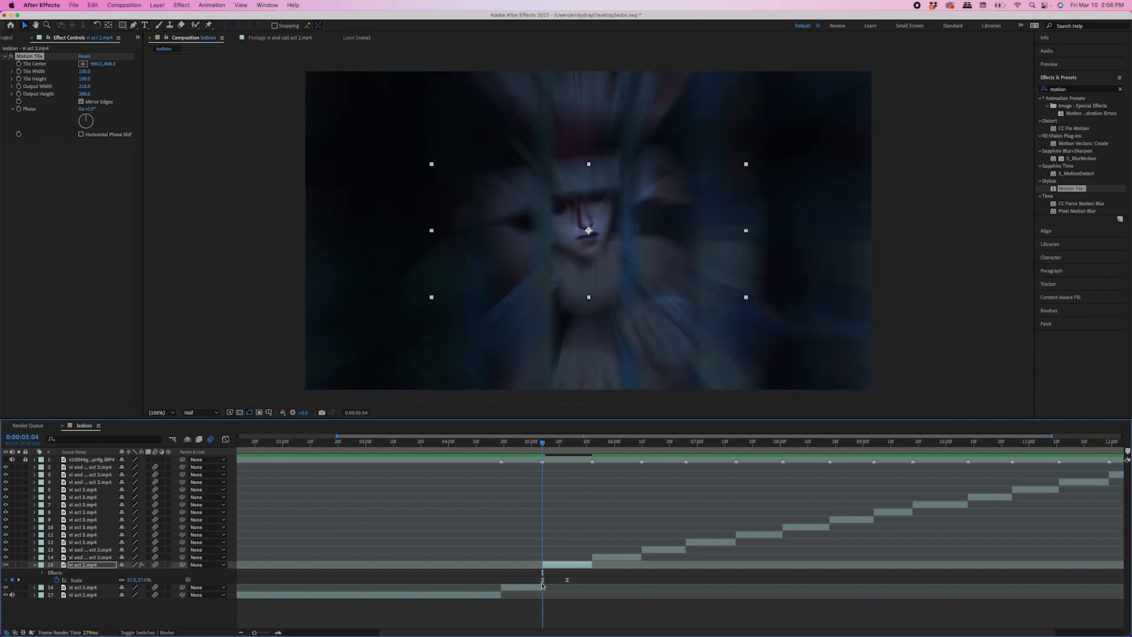
# - Review layer 15's scale speed graph and check the frames from 0:00:04:19 to the cut at 0:00:05:04
pyautogui.click(542, 582)
pyautogui.click(226, 439)
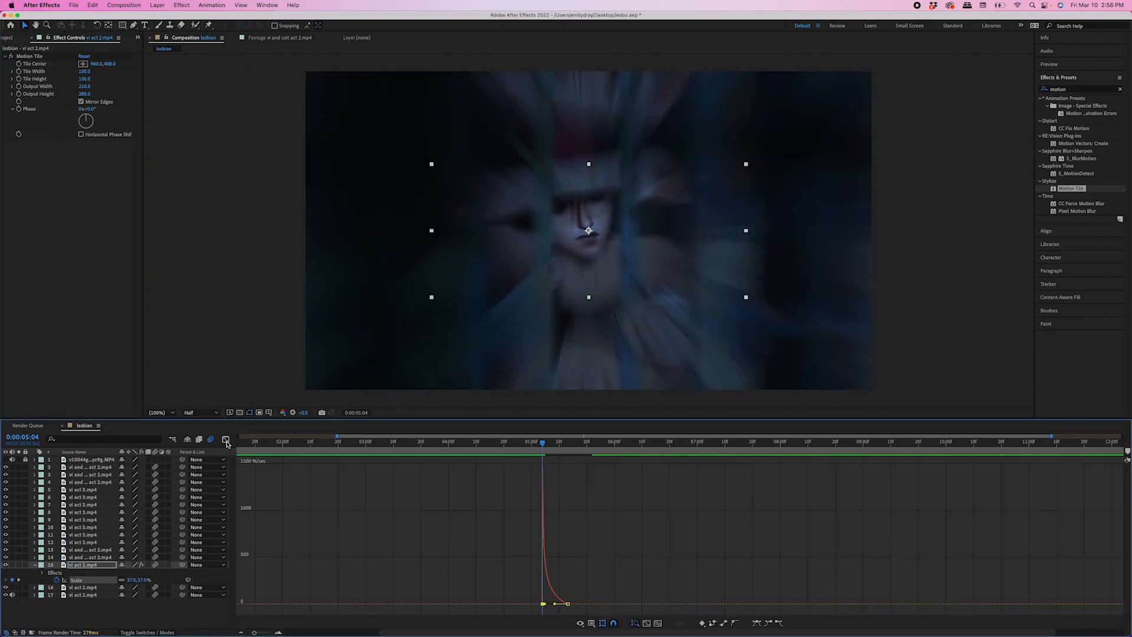
pyautogui.click(226, 439)
pyautogui.click(501, 452)
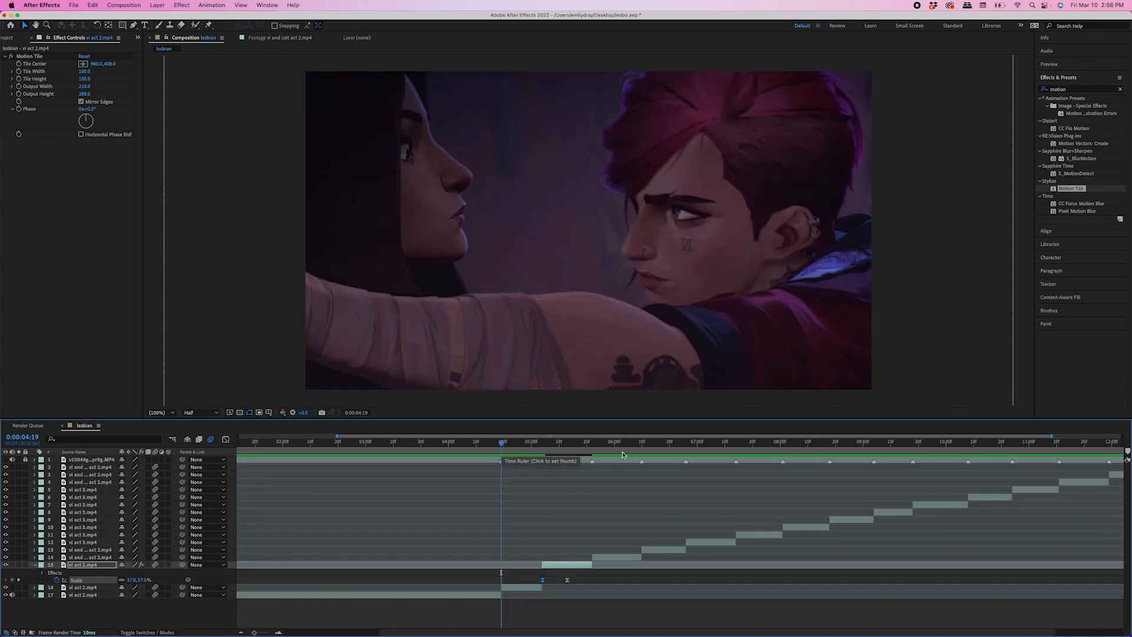
pyautogui.click(537, 452)
pyautogui.moveTo(538, 452); pyautogui.dragTo(542, 452)
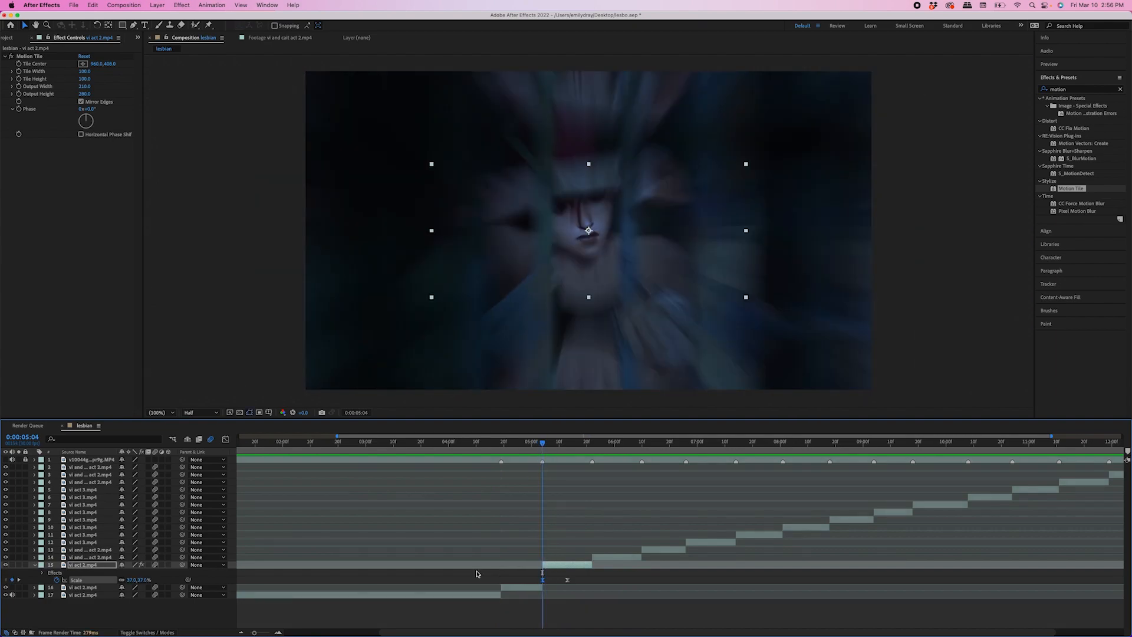
# - Set layer 15's scale keyframe at 0:00:05:04 to 64%, check its speed graph and preview from 0:00:04:17
pyautogui.moveTo(138, 580); pyautogui.dragTo(155, 581)
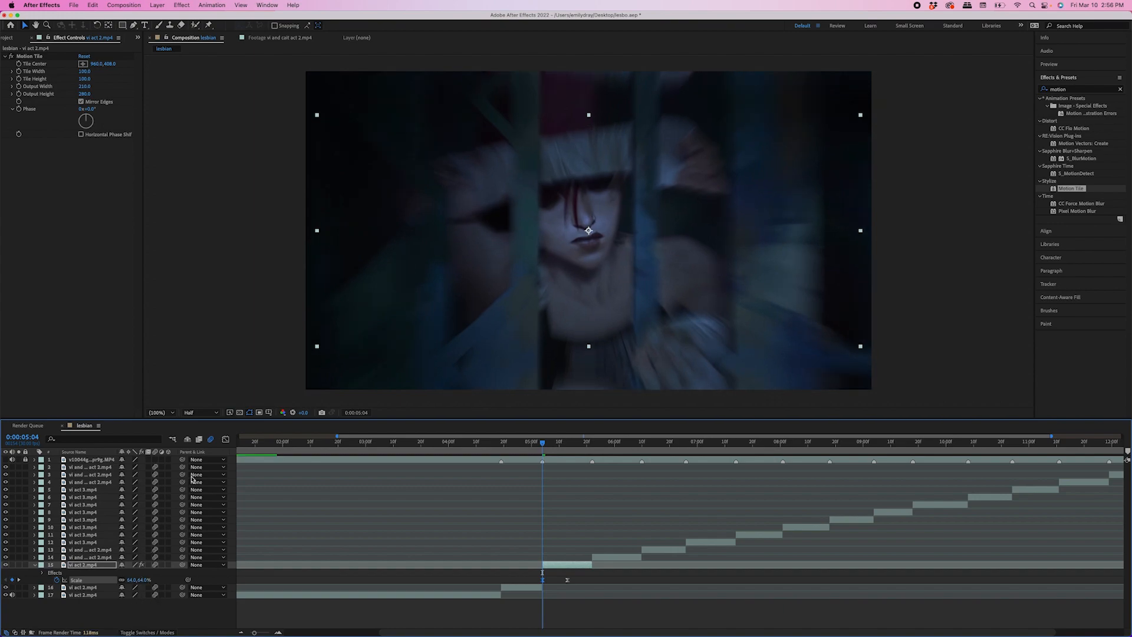
pyautogui.click(226, 439)
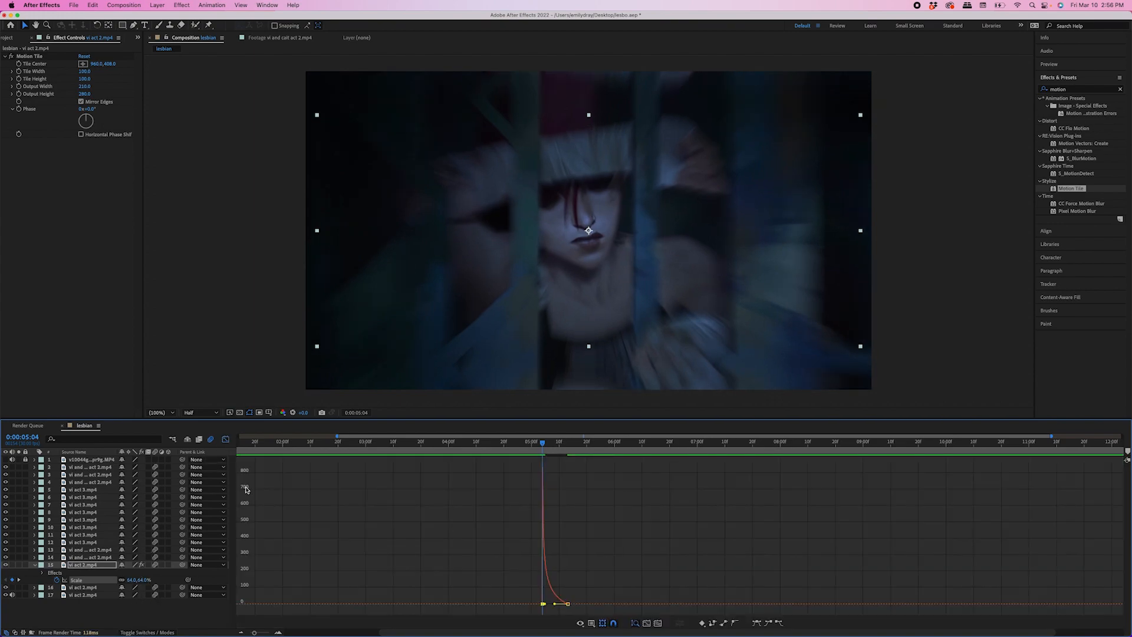
pyautogui.click(226, 439)
pyautogui.click(494, 453)
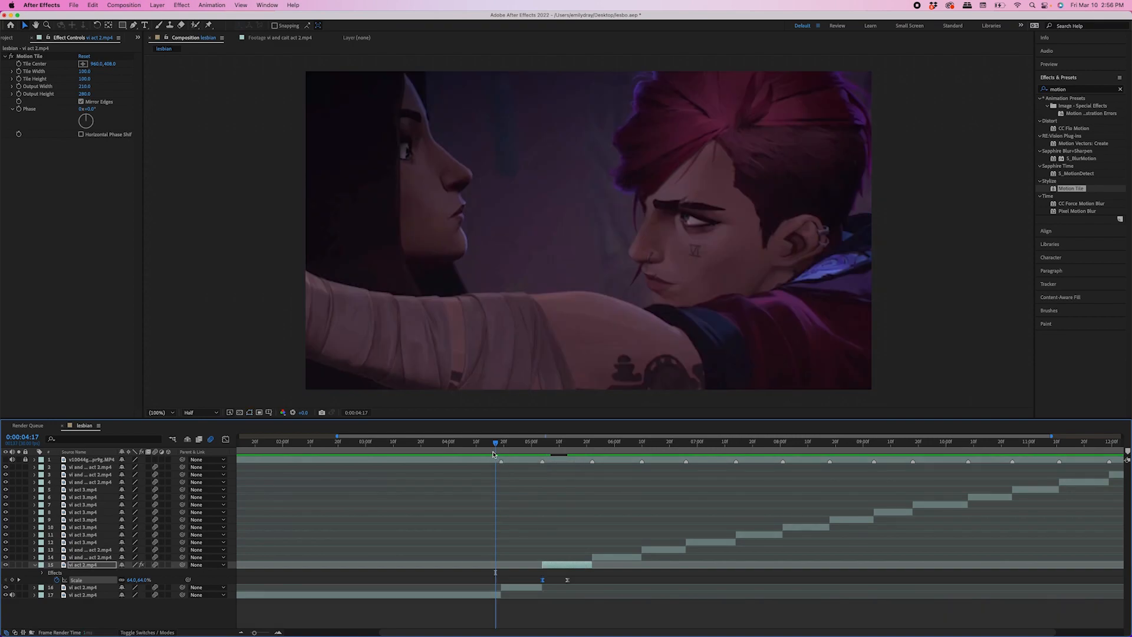
pyautogui.press('space')
# - Add a 47% scale keyframe to layer 15 and place it at the clip's end, 0:00:05:22
pyautogui.moveTo(508, 451); pyautogui.dragTo(581, 460)
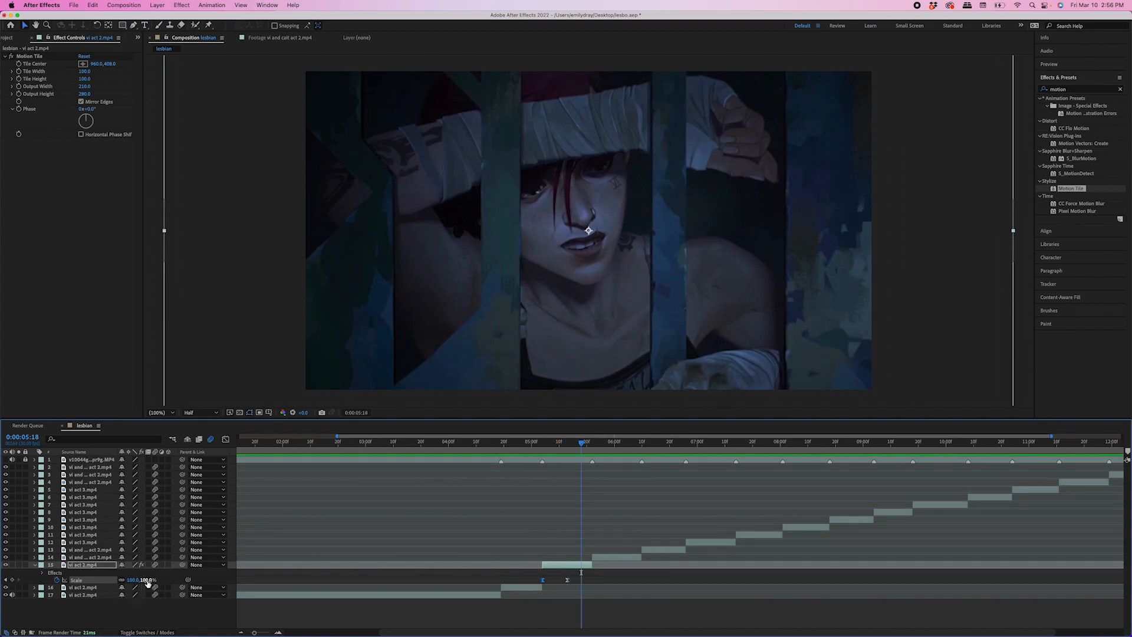
pyautogui.moveTo(147, 582); pyautogui.dragTo(121, 580)
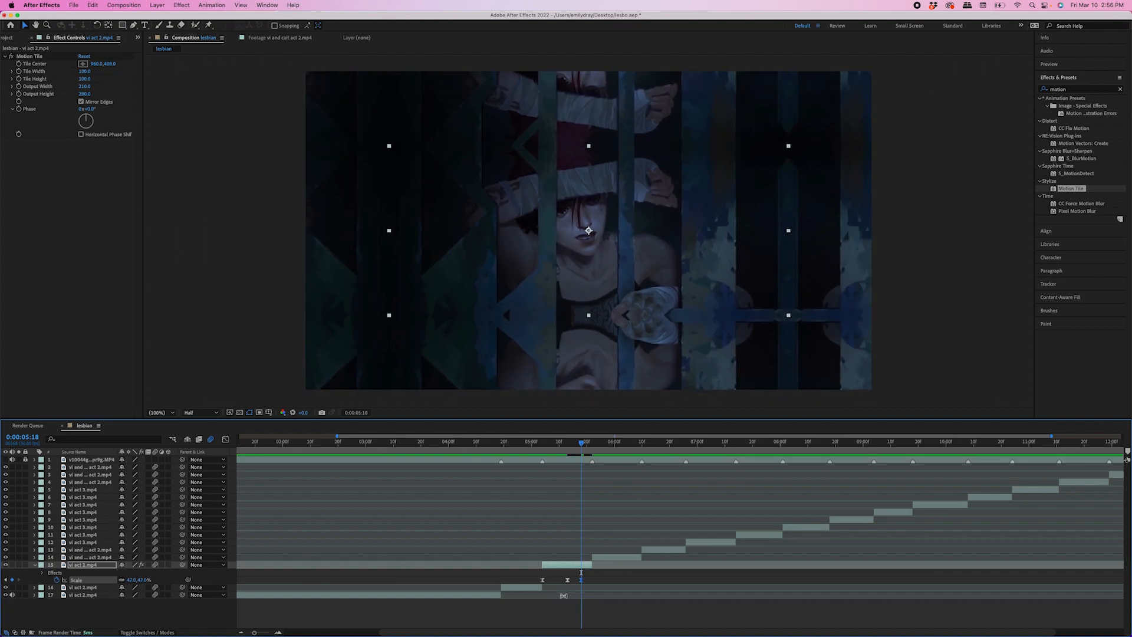
pyautogui.moveTo(581, 580); pyautogui.dragTo(590, 580)
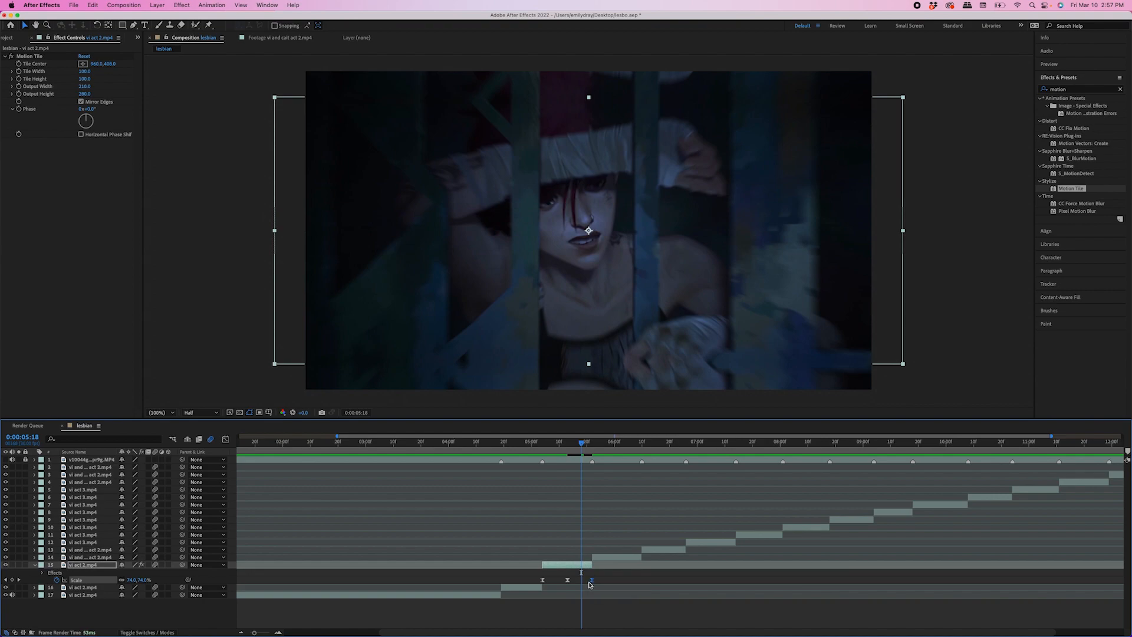
pyautogui.click(591, 455)
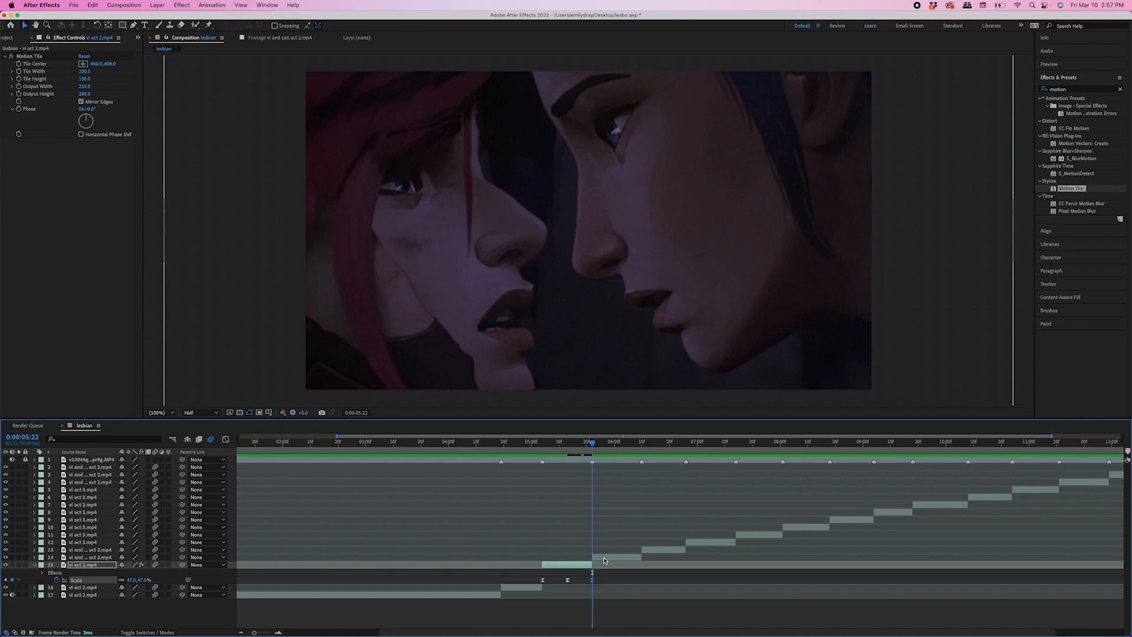
# - Shape layer 15's scale speed graph so the zoom-out starts slowly and accelerates sharply into the keyframe at 0:00:05:22
pyautogui.click(226, 439)
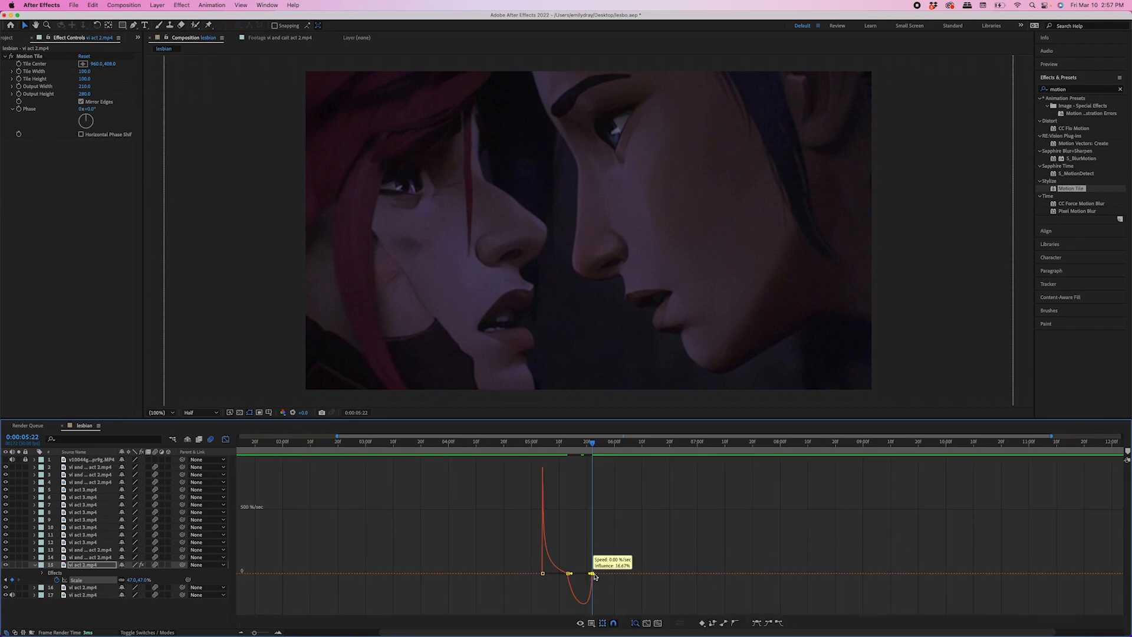
pyautogui.moveTo(589, 573); pyautogui.dragTo(592, 574)
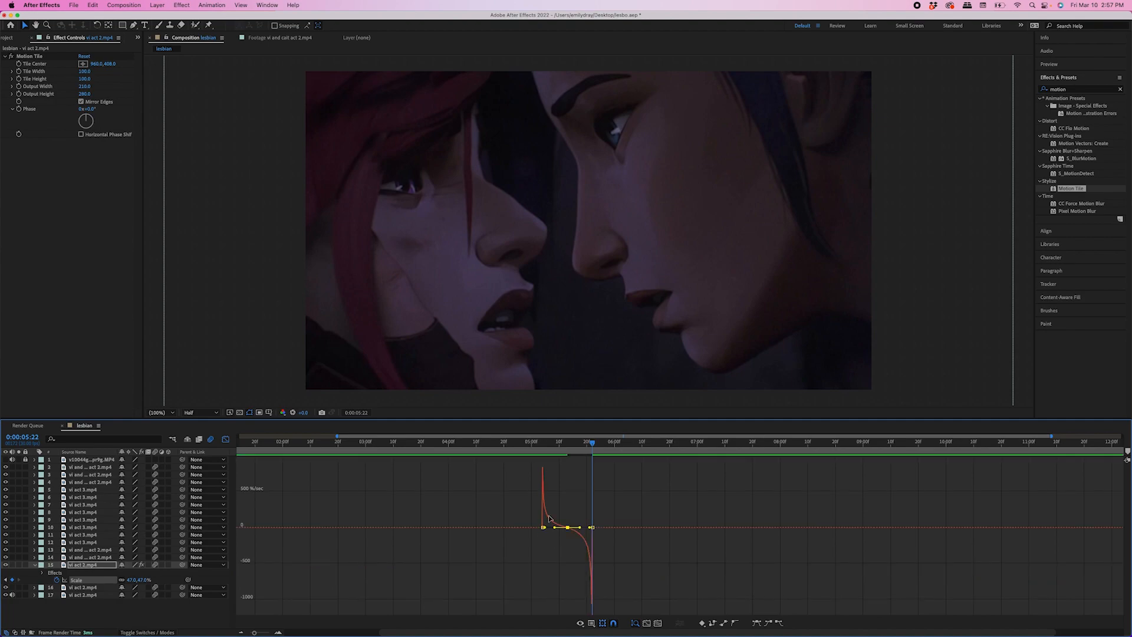
pyautogui.click(225, 439)
# - Keyframe layer 14's scale from 178% at its start, 0:00:05:22, to 100% at 0:00:06:00, and preview from 0:00:04:22
pyautogui.click(616, 558)
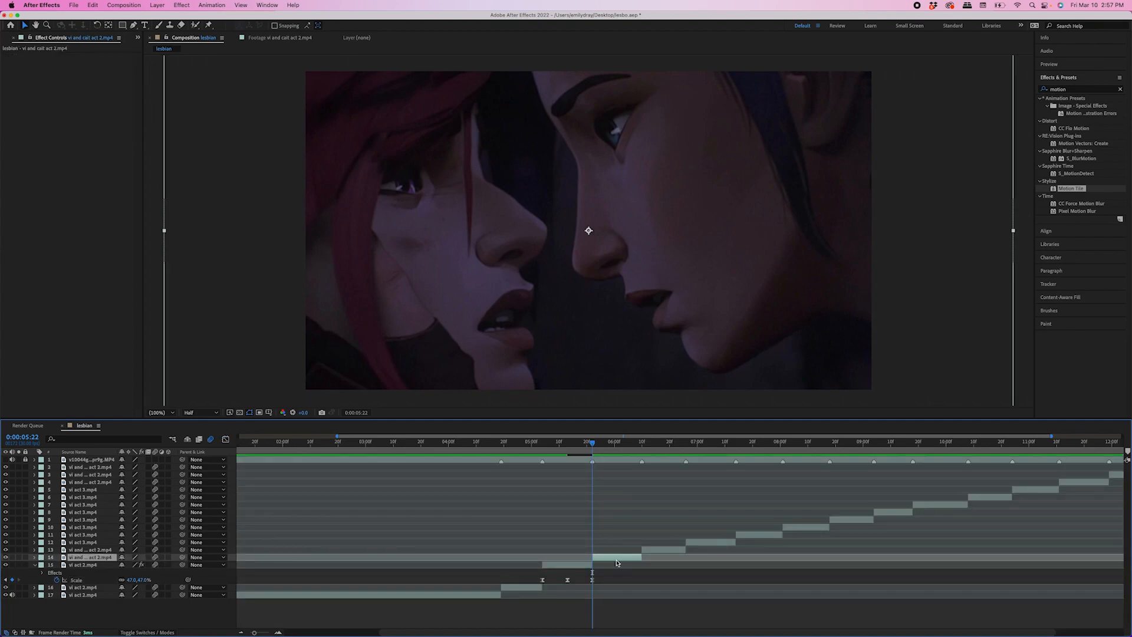
pyautogui.press('s')
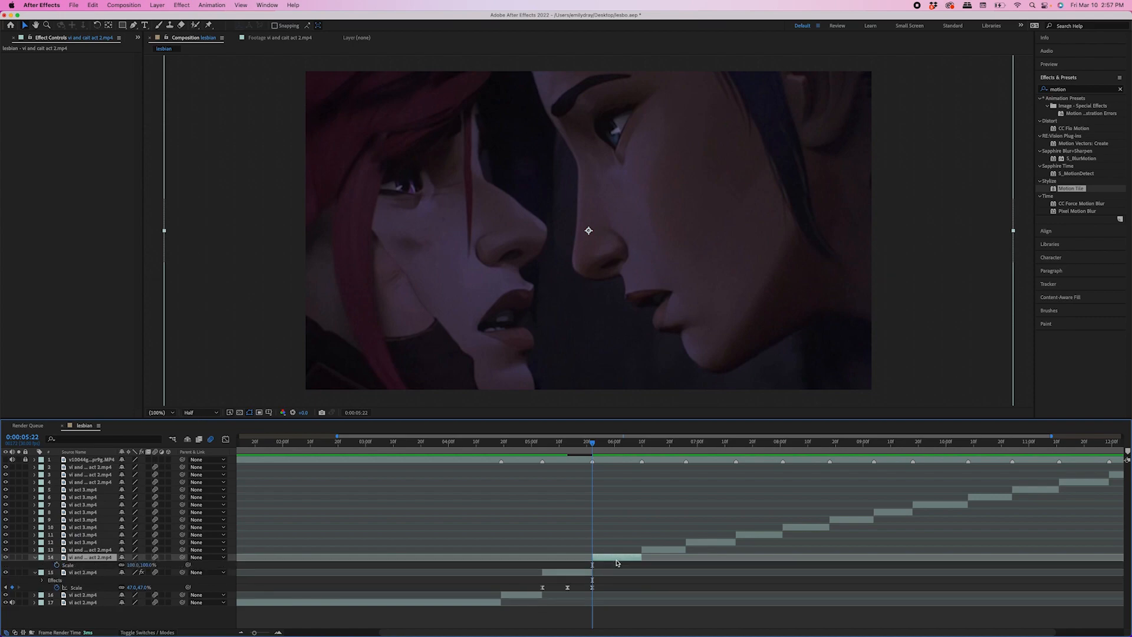
pyautogui.click(57, 564)
pyautogui.moveTo(591, 568); pyautogui.dragTo(611, 573)
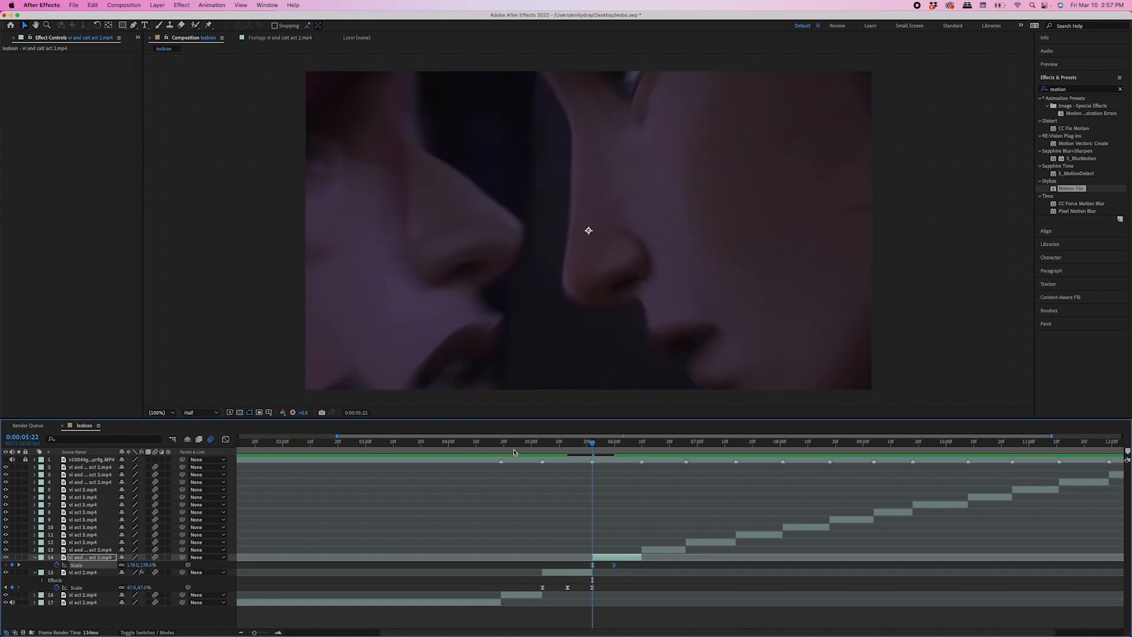
pyautogui.click(510, 448)
pyautogui.press('space')
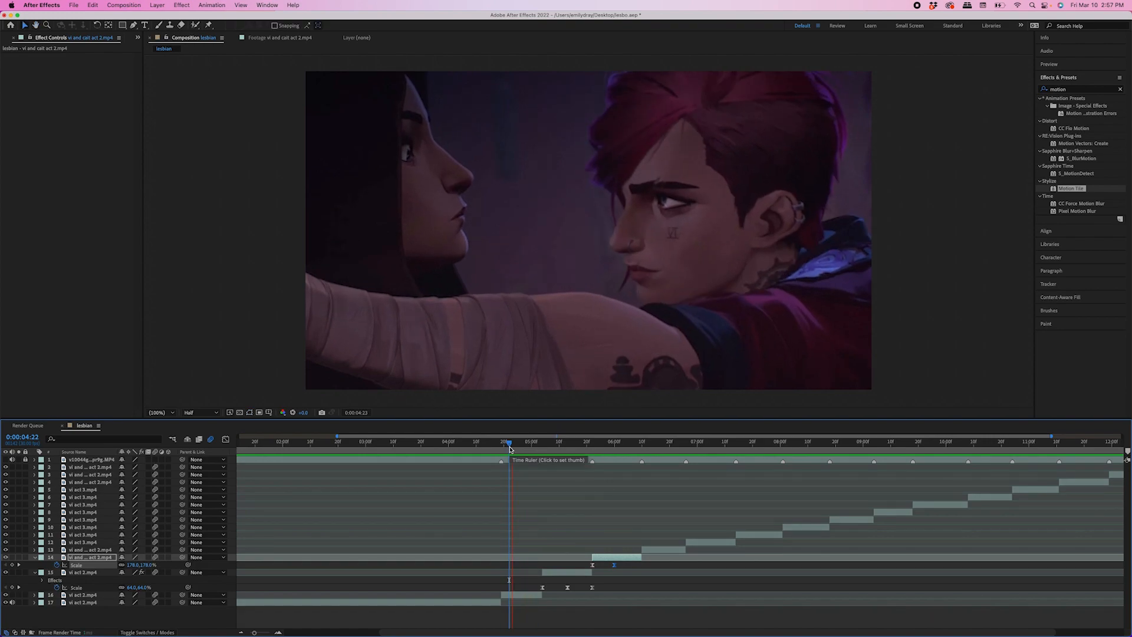
# - Keyframe layer 14's rotation from 0° at 0:00:06:01 to 90° at 0:00:06:06
pyautogui.moveTo(511, 450); pyautogui.dragTo(630, 469)
pyautogui.press('r')
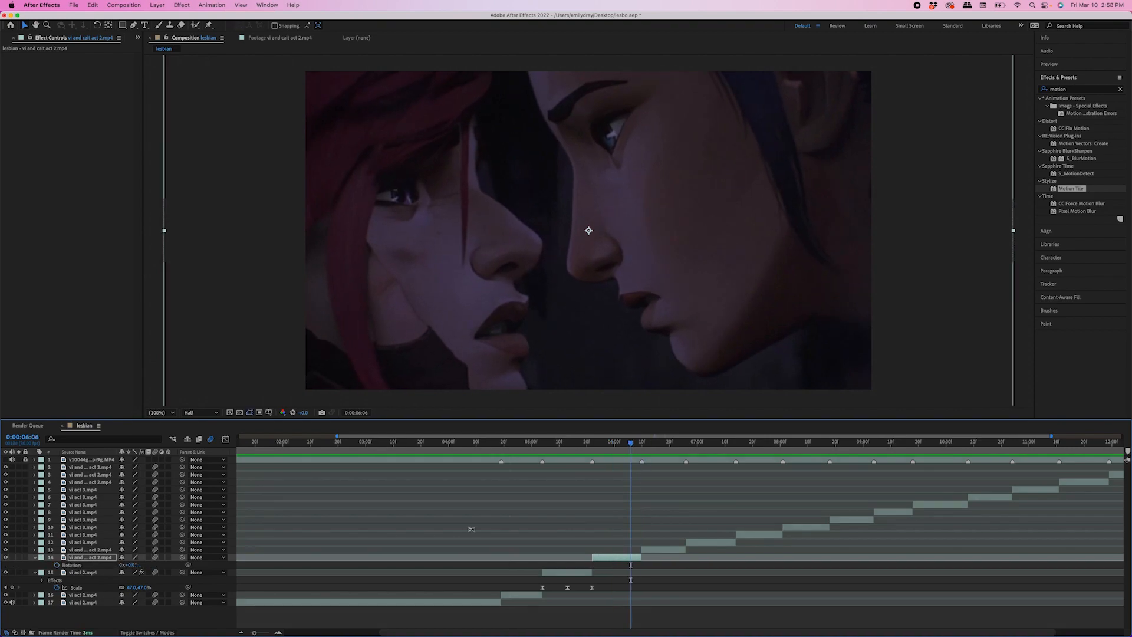
pyautogui.click(57, 564)
pyautogui.moveTo(631, 566); pyautogui.dragTo(618, 566)
pyautogui.click(131, 565)
pyautogui.press('Return')
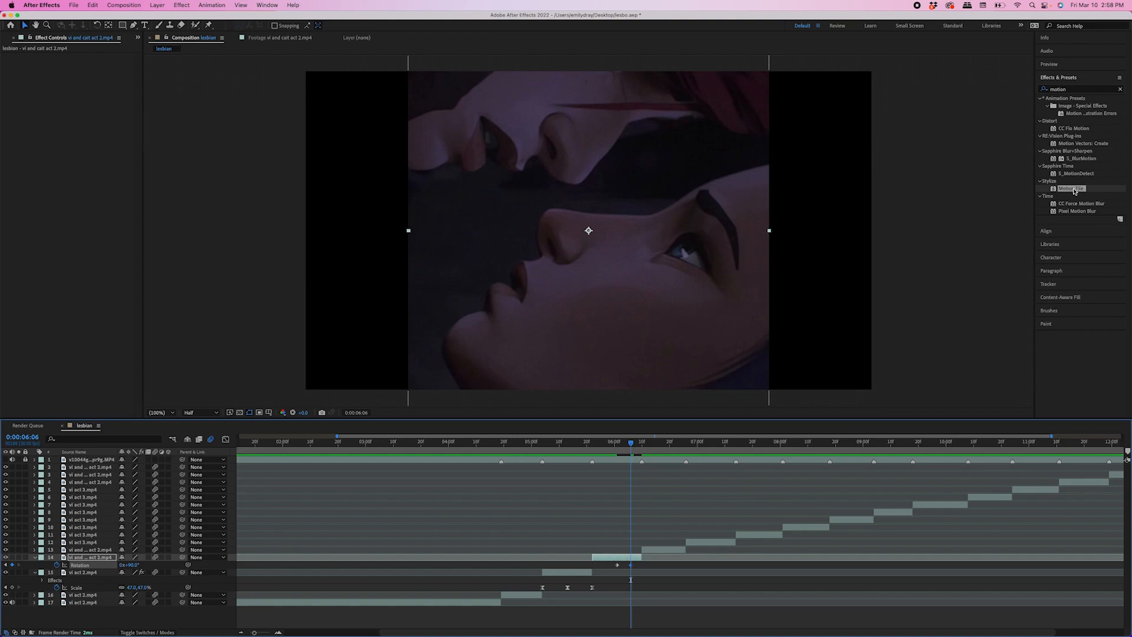
# - Apply Motion Tile to layer 14 with output width 220, output height 200 and mirrored edges
pyautogui.moveTo(1072, 189); pyautogui.dragTo(624, 558)
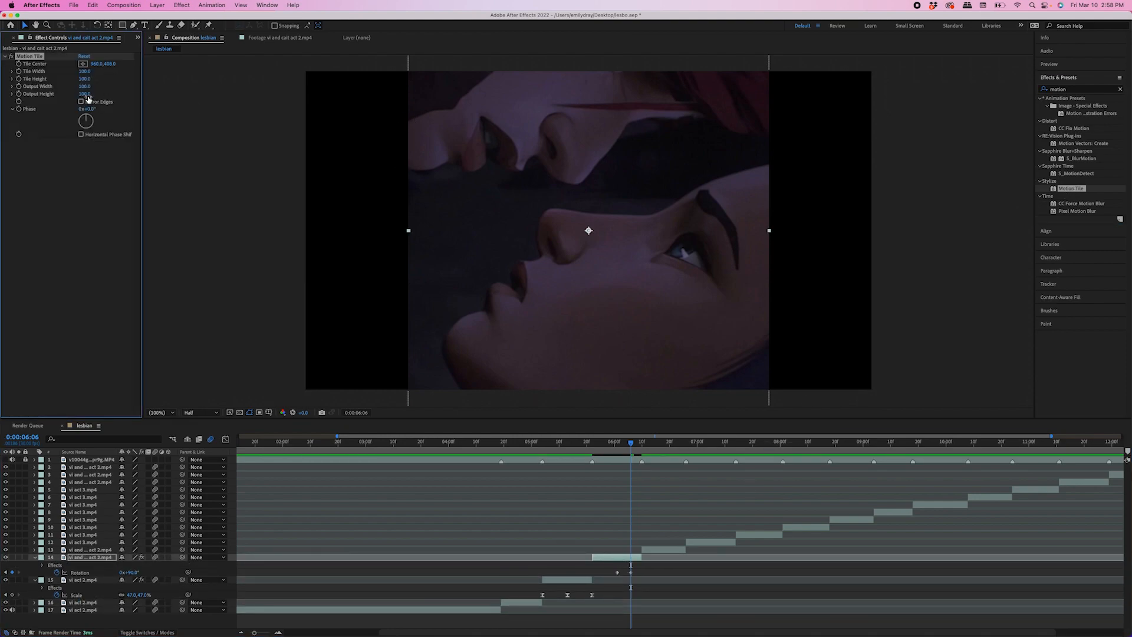
pyautogui.moveTo(89, 97); pyautogui.dragTo(89, 95)
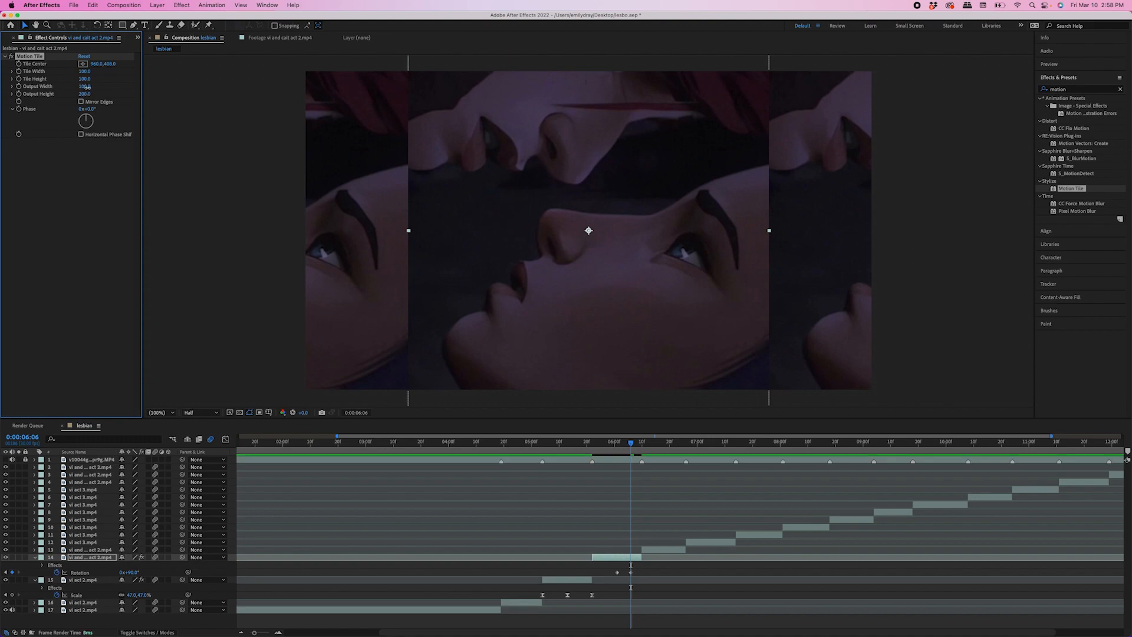
pyautogui.write('220')
pyautogui.press('Return')
pyautogui.click(81, 101)
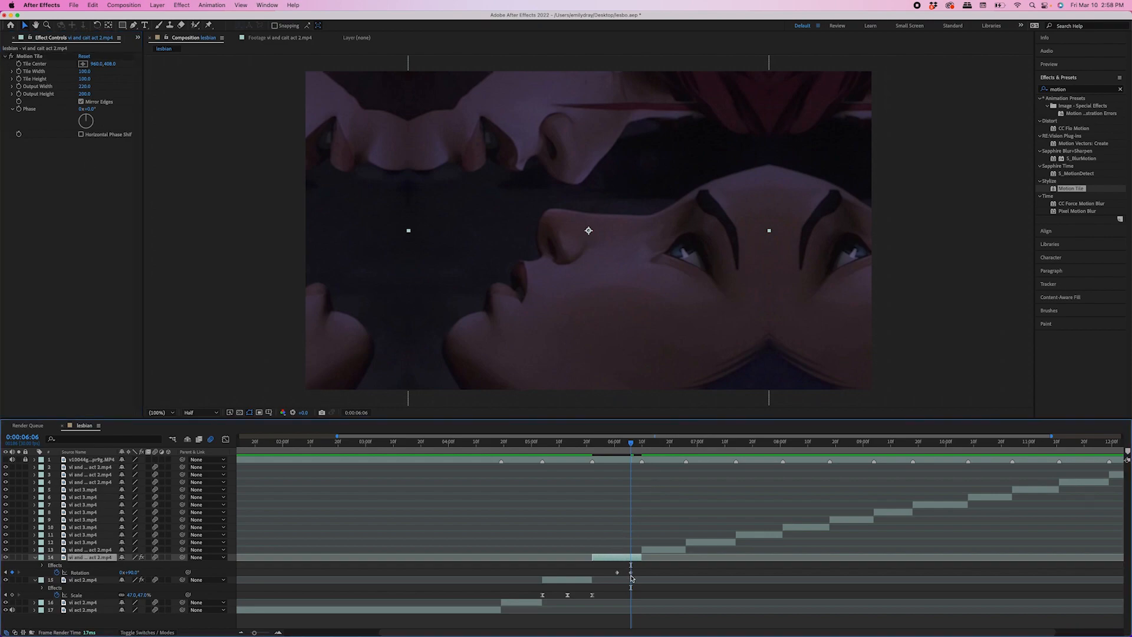
# - Move layer 14's 90° rotation keyframe to the clip's end, ease both keyframes and shape the speed graph to accelerate sharply into the last one
pyautogui.moveTo(630, 571); pyautogui.dragTo(601, 578)
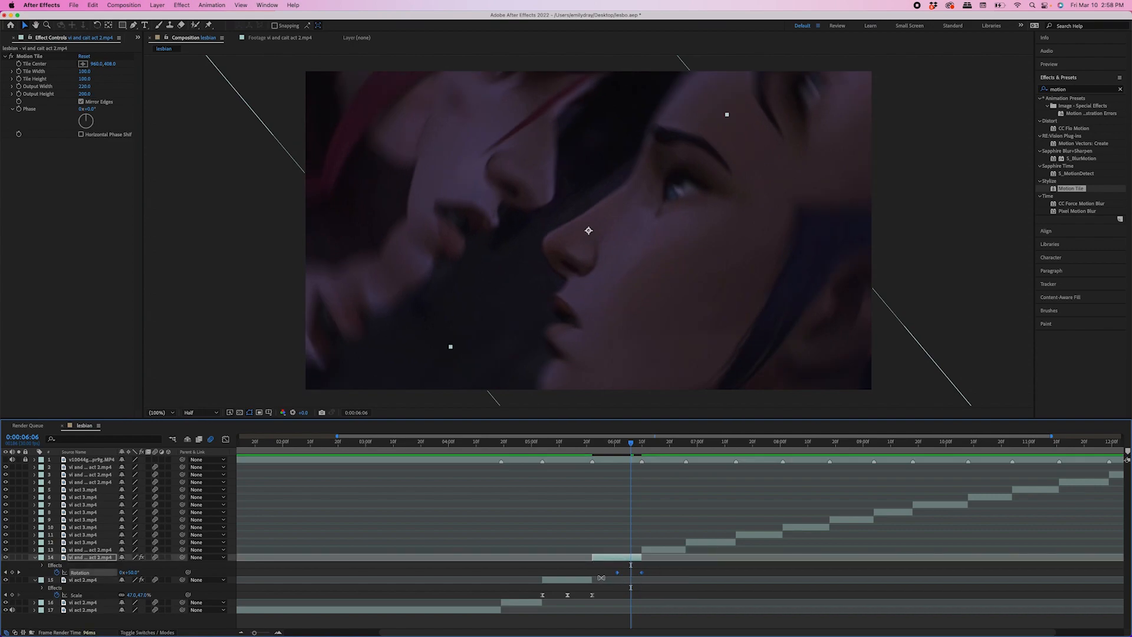
pyautogui.press('F9')
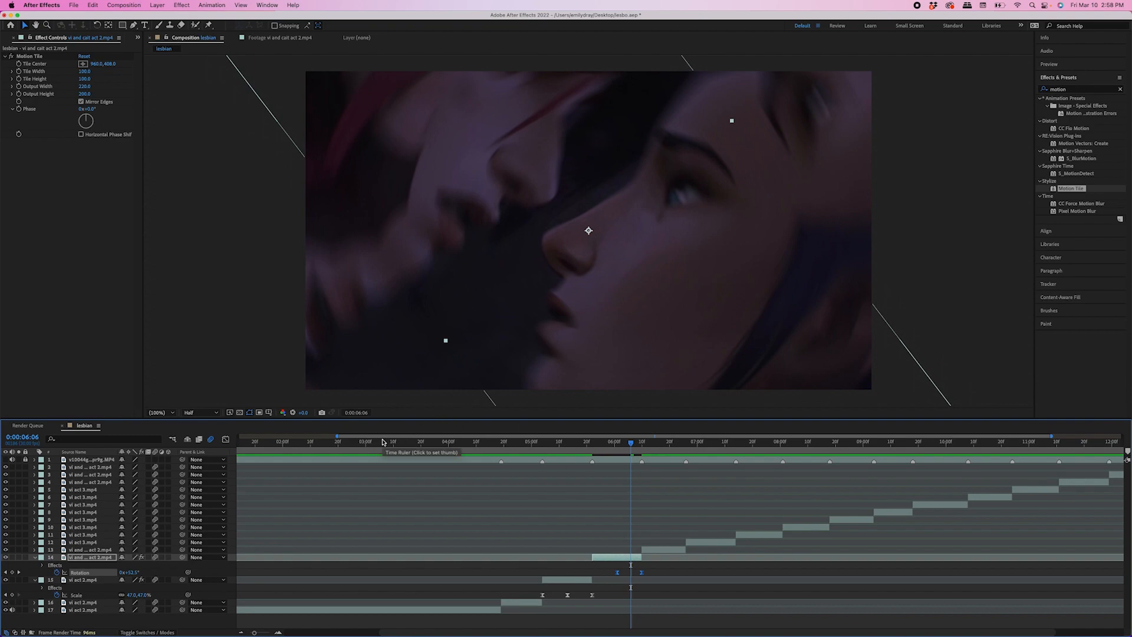
pyautogui.hotkey('shift', 'F3')
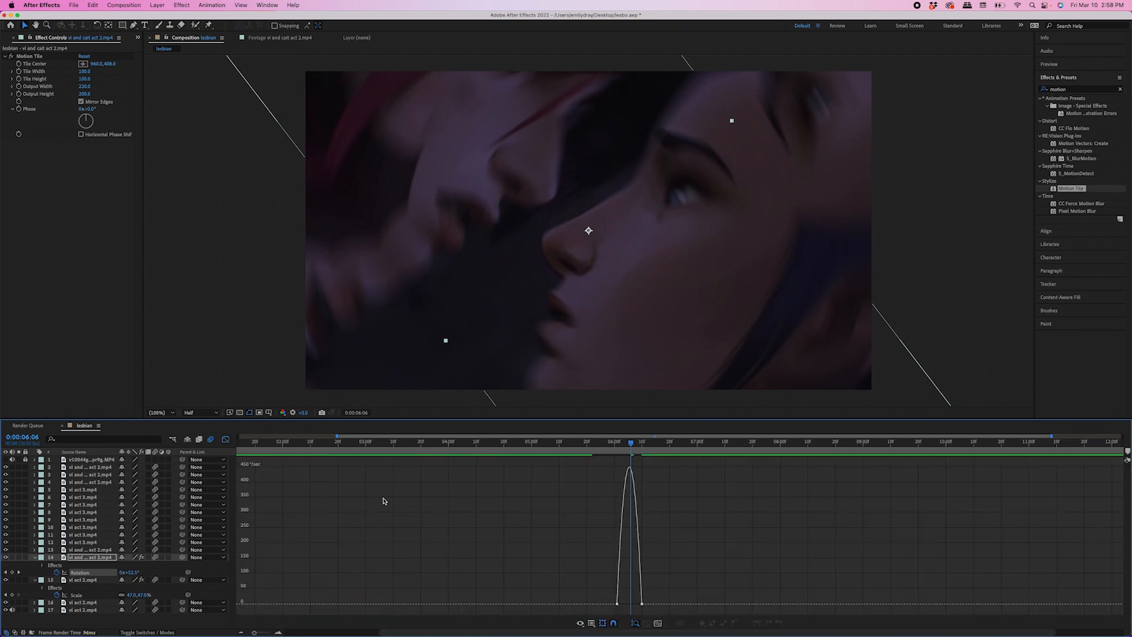
pyautogui.click(642, 604)
pyautogui.moveTo(635, 603)
pyautogui.mouseDown()
pyautogui.moveTo(648, 605)
pyautogui.moveTo(629, 604)
pyautogui.mouseUp()
pyautogui.click(617, 604)
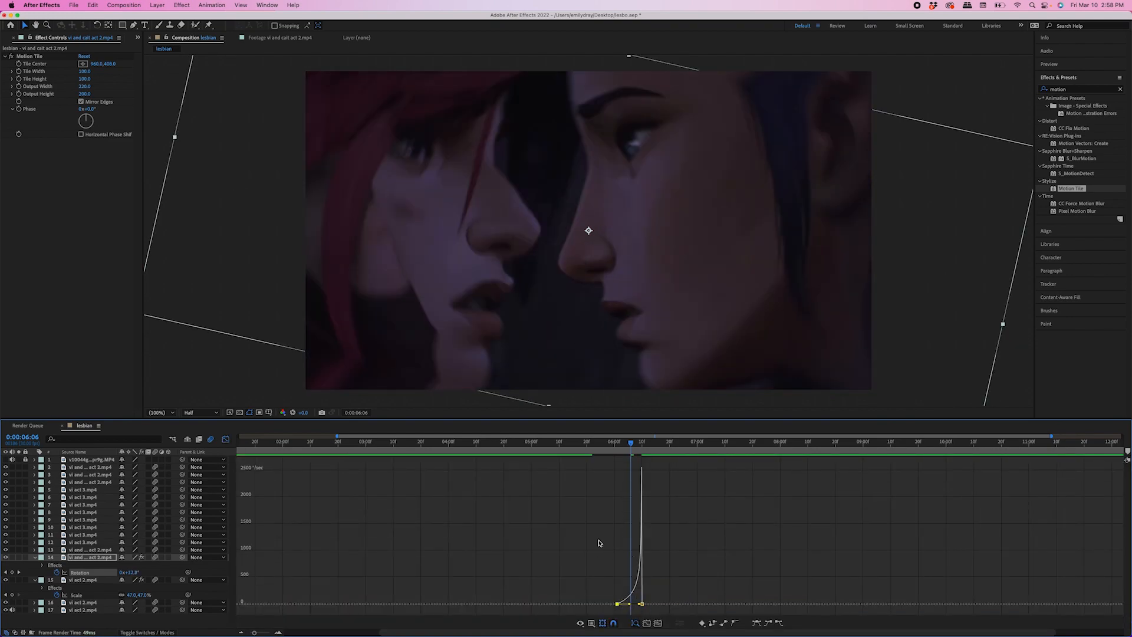
pyautogui.click(225, 440)
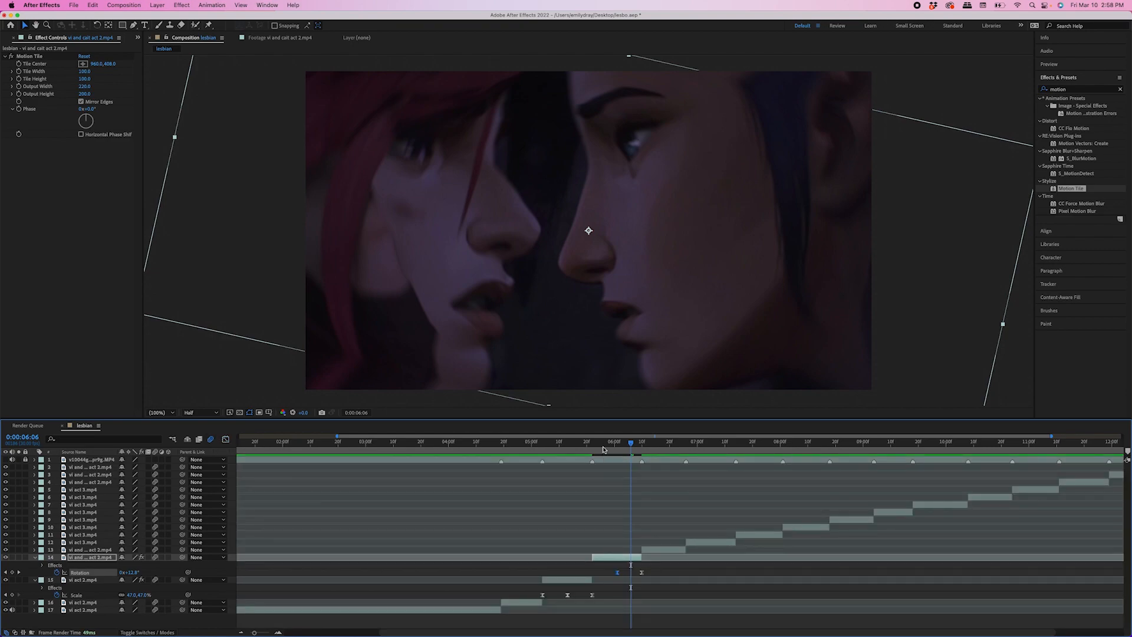
# - Set layer 13's rotation keyframe at its start, 0:00:06:10, to -90°
pyautogui.moveTo(602, 444); pyautogui.dragTo(611, 444)
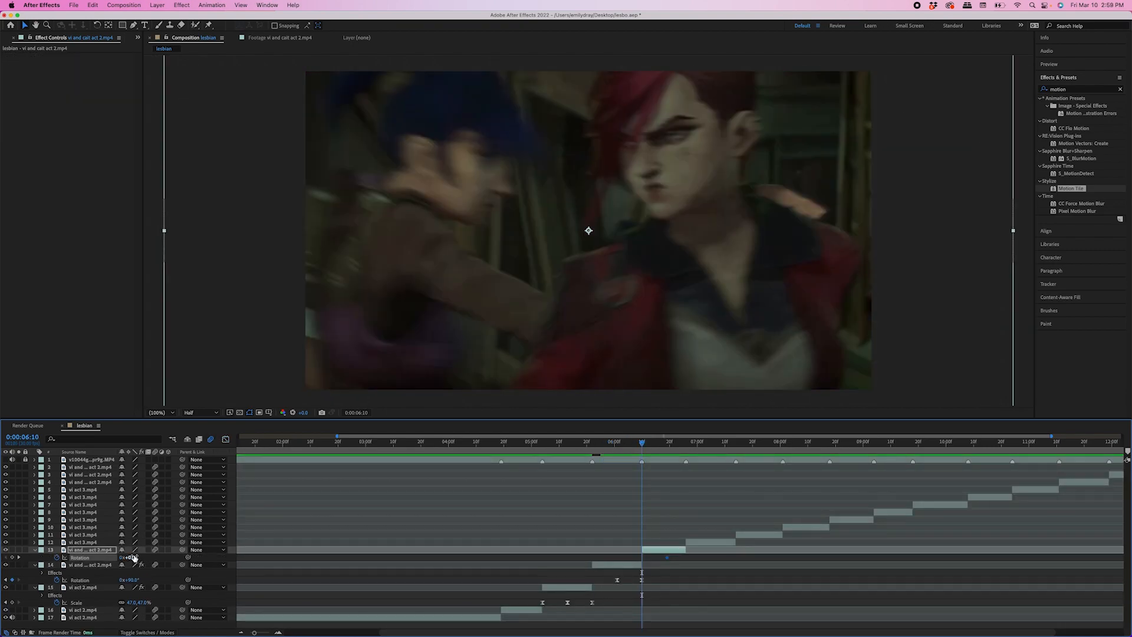
pyautogui.click(133, 557)
pyautogui.write('-90')
pyautogui.press('Return')
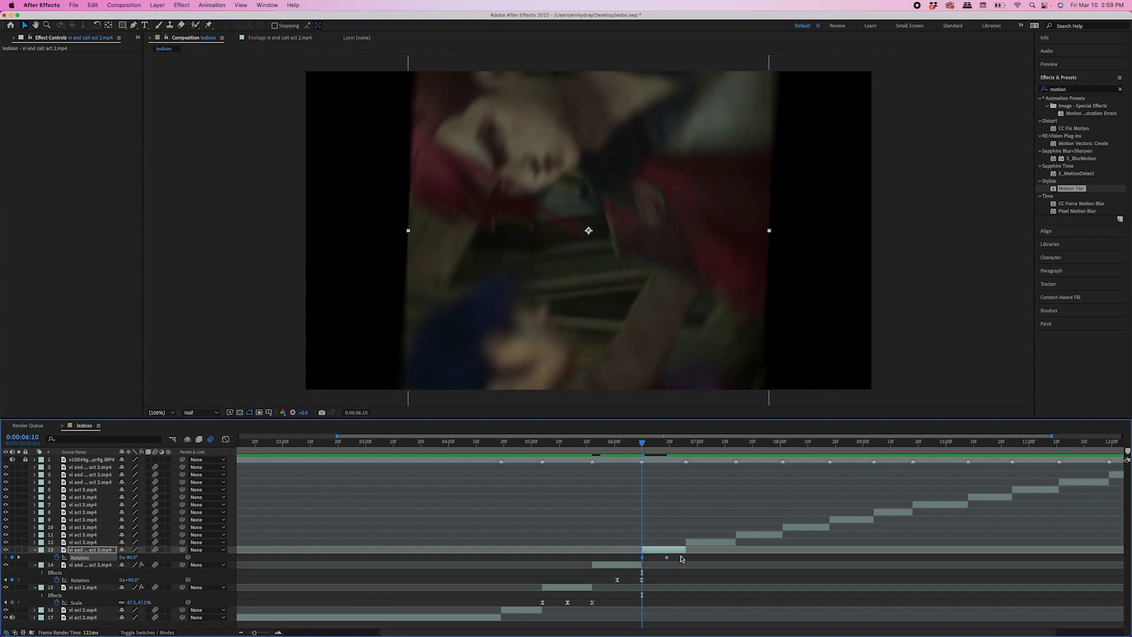
# - Easy-ease layer 13's rotation keyframes and shape the speed graph so the spin starts fast and slows into the second keyframe
pyautogui.click(627, 559)
pyautogui.click(666, 557)
pyautogui.press('F9')
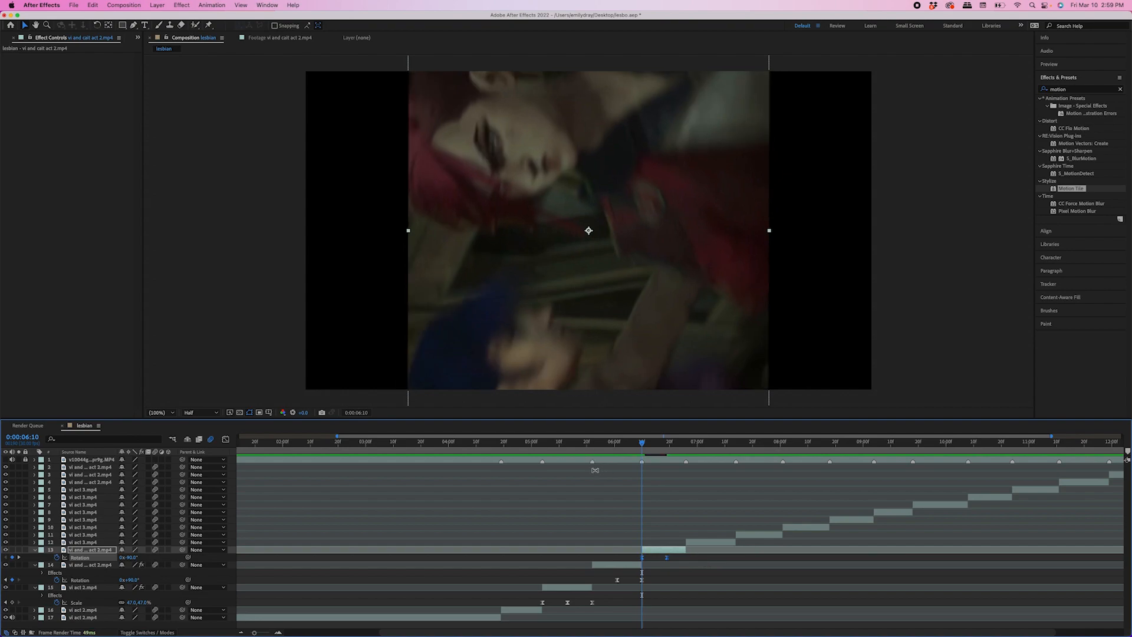
pyautogui.click(227, 443)
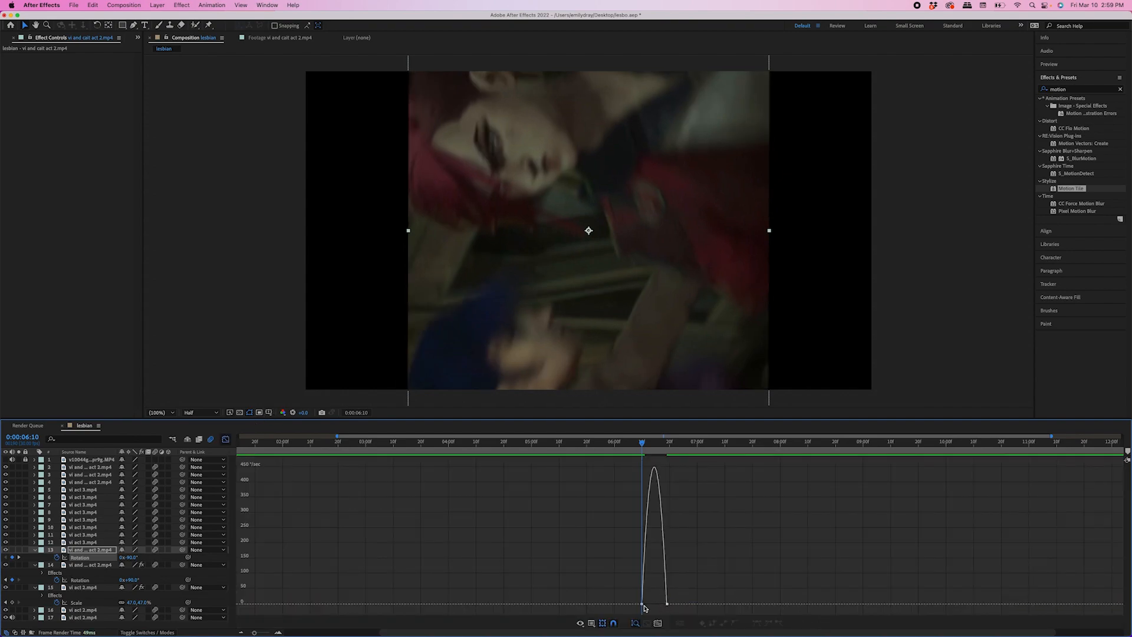
pyautogui.moveTo(646, 604); pyautogui.dragTo(653, 604)
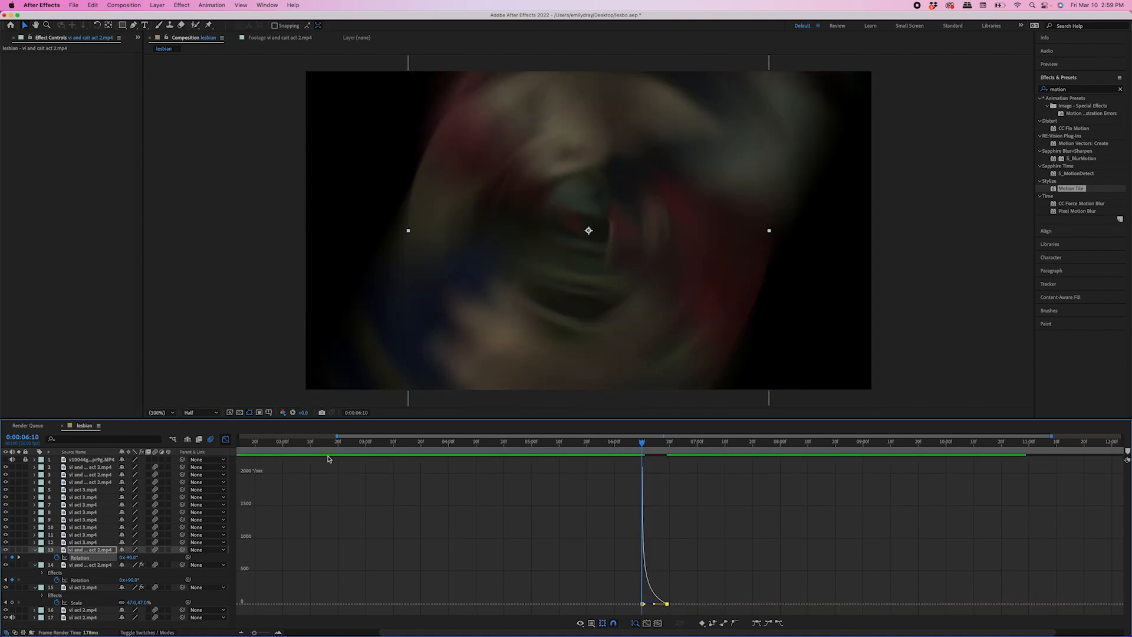
pyautogui.click(226, 439)
# - Paste layer 14's Motion Tile effect onto layer 13 and preview the transitions from layer 16 onward
pyautogui.press('super+v')
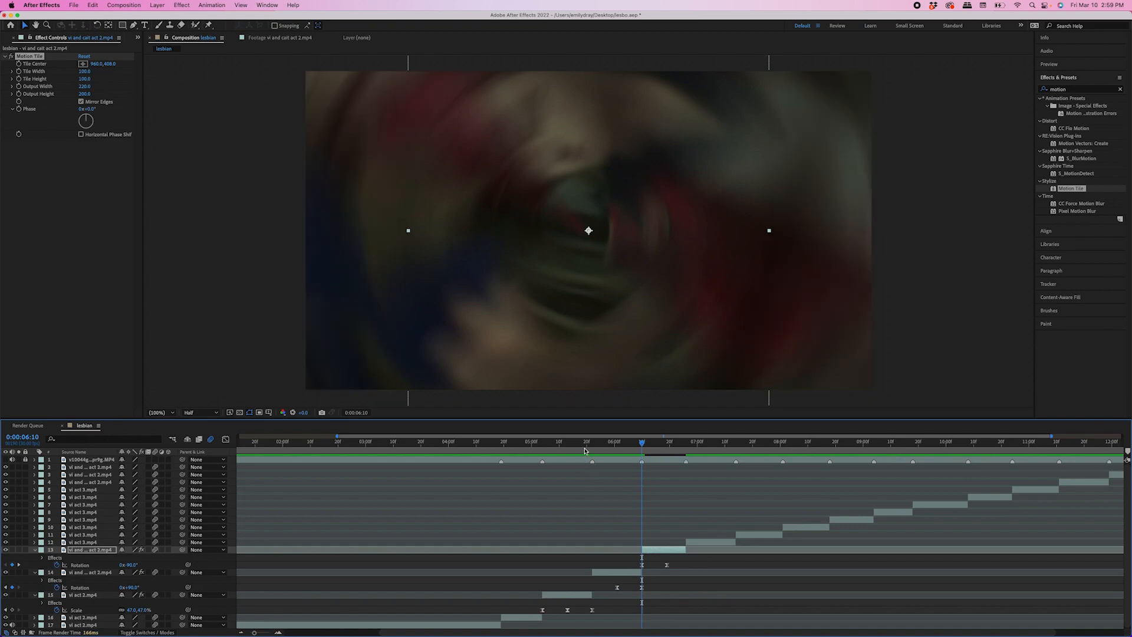
pyautogui.moveTo(584, 444); pyautogui.dragTo(520, 443)
pyautogui.press('space')
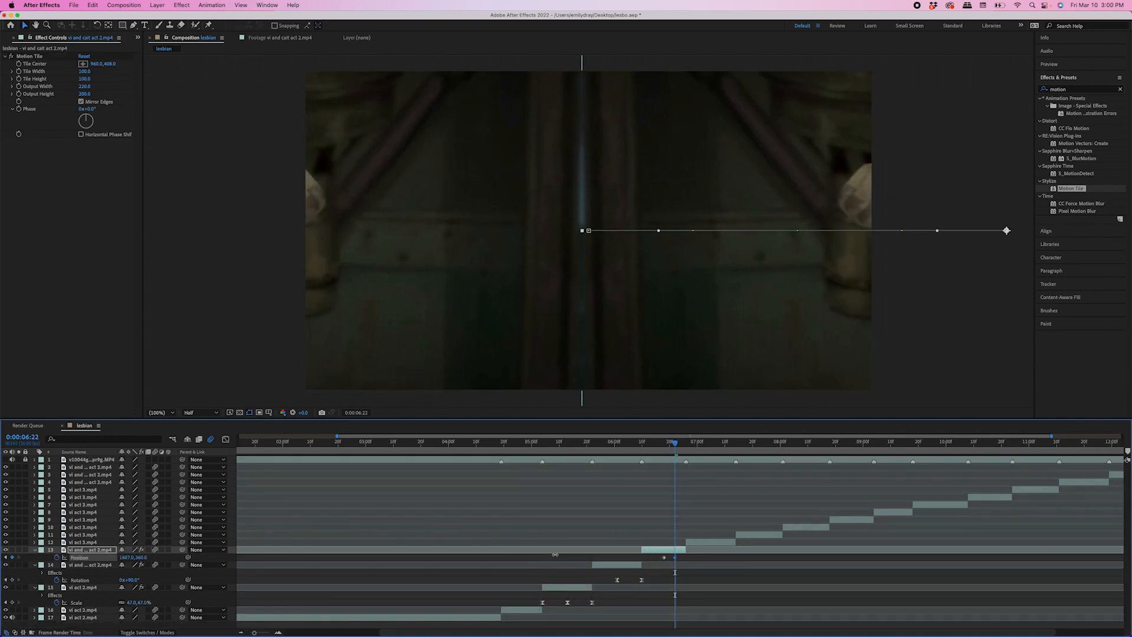
# - Reduce layer 13's X position at 0:00:06:22 to 1273 and toggle its Motion Tile effect
pyautogui.moveTo(543, 555); pyautogui.dragTo(414, 563)
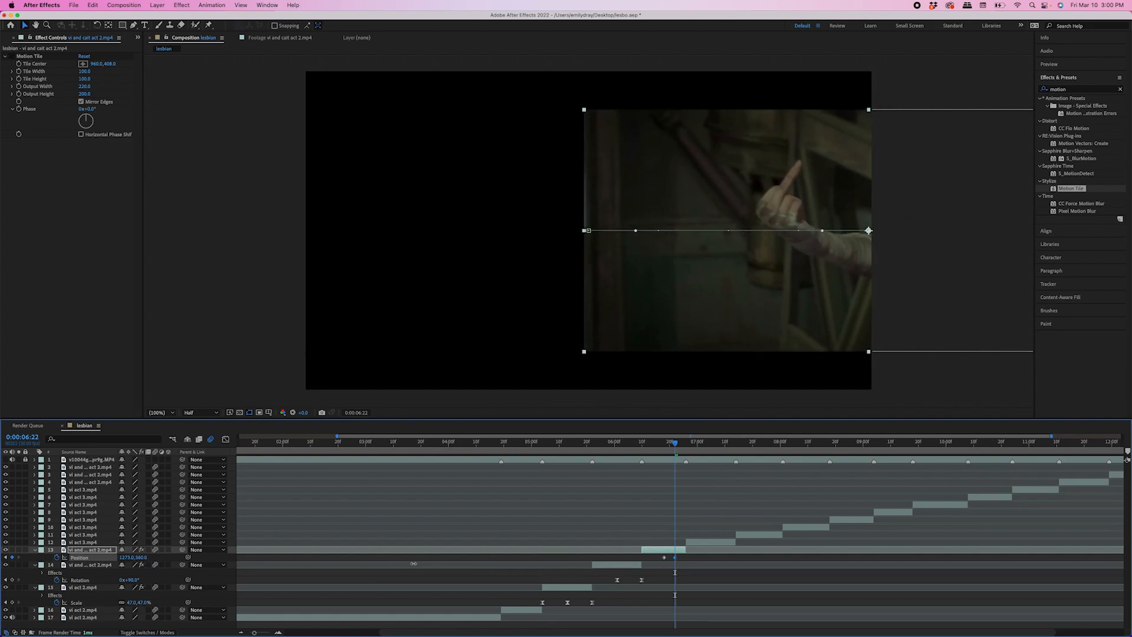
pyautogui.click(12, 56)
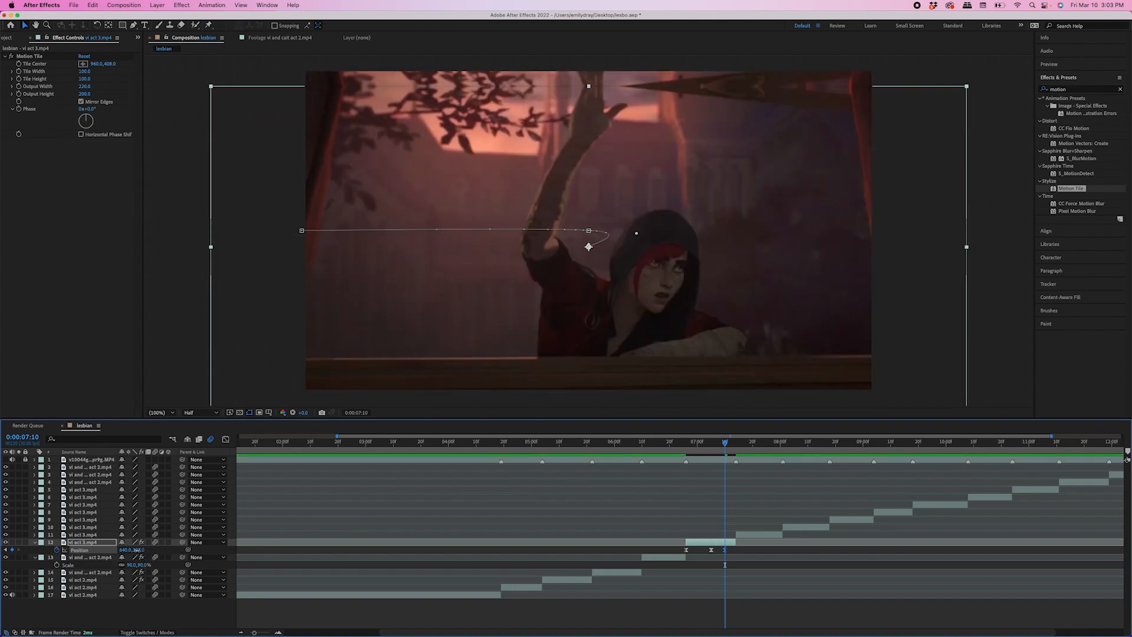
# - Shift layer 12 upward by lowering its last position keyframe's Y value to -13, and preview the transitions from 0:00:05:06
pyautogui.moveTo(139, 549); pyautogui.dragTo(30, 549)
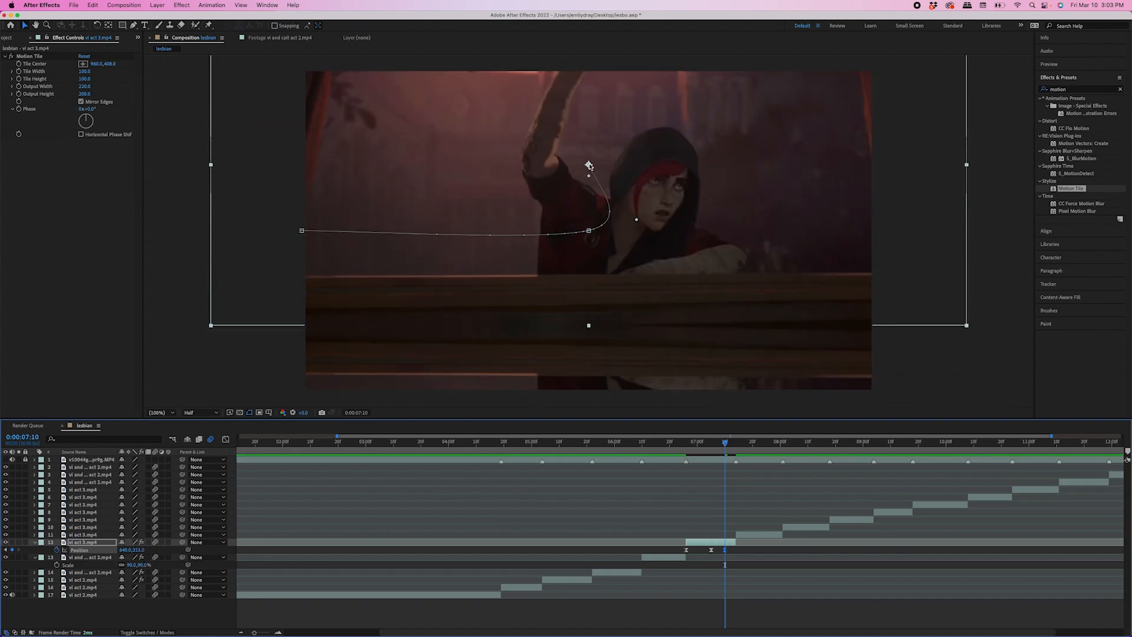
pyautogui.moveTo(588, 165); pyautogui.dragTo(595, 64)
pyautogui.press('super+z')
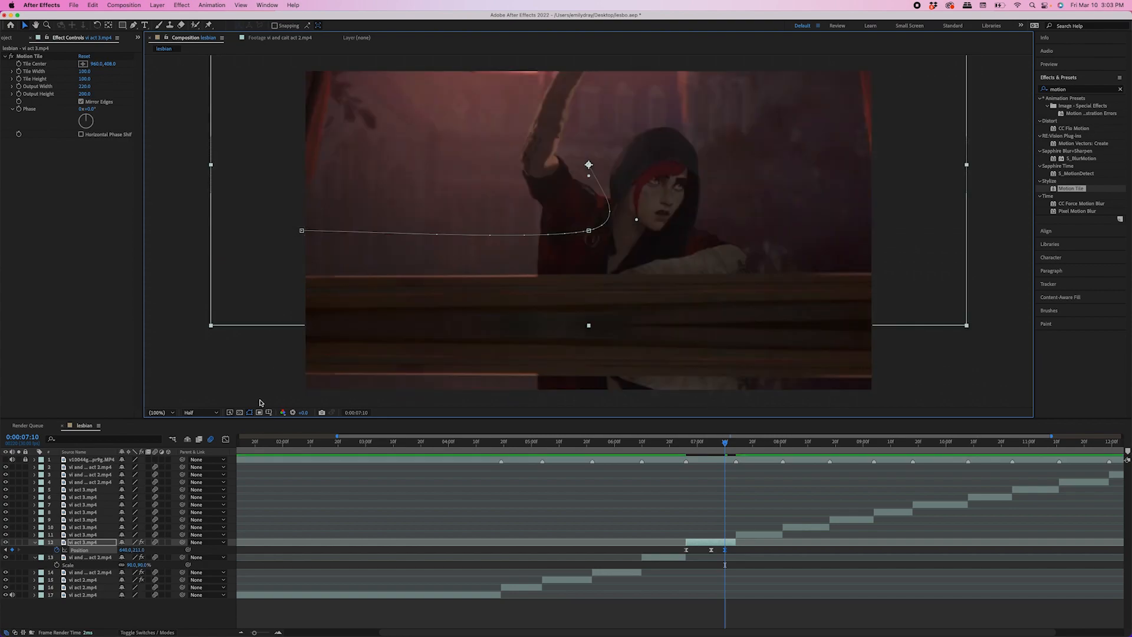
pyautogui.moveTo(137, 550); pyautogui.dragTo(43, 558)
pyautogui.press('space')
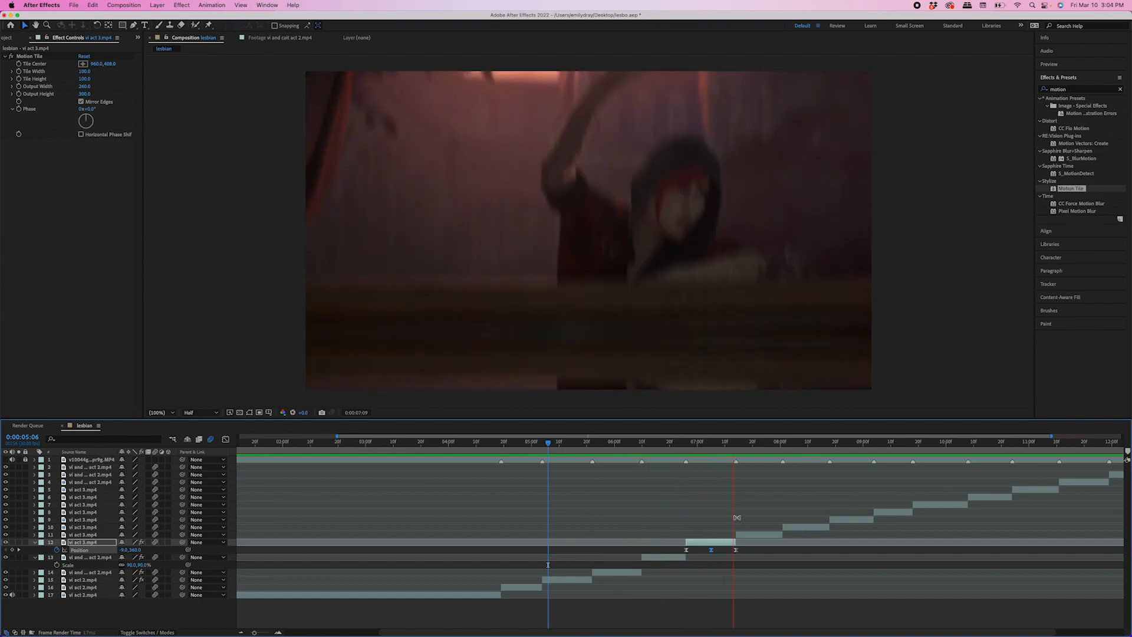
pyautogui.press('space')
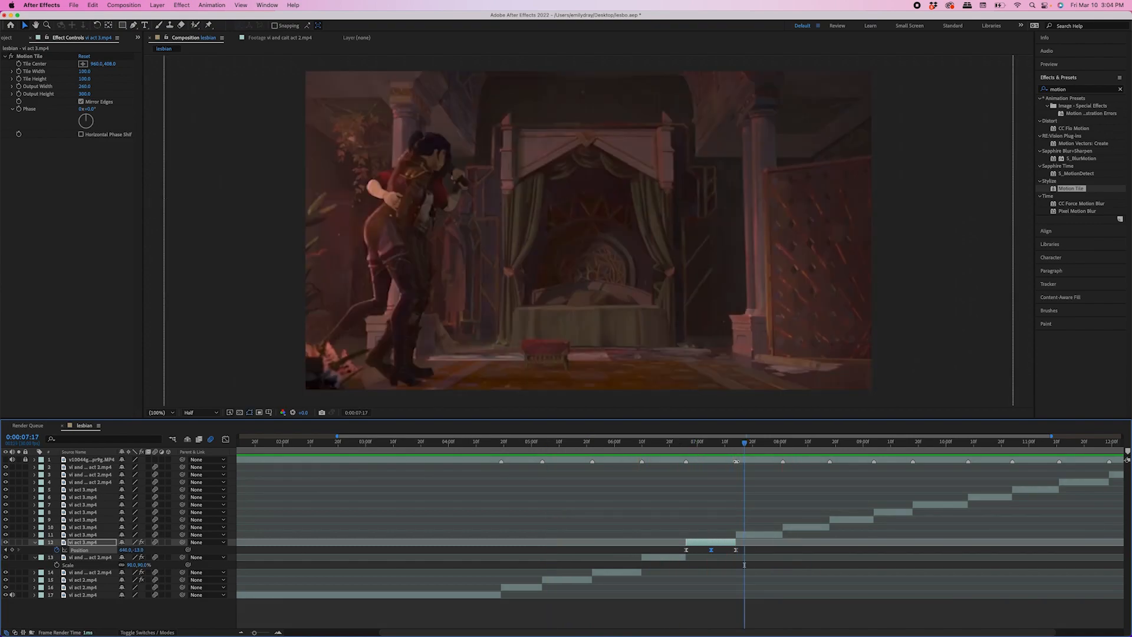
# - Pre-compose layer 11 at 0:00:07:14 as vi act 3.mp4 Comp 1, moving all attributes and fitting the duration to the clip
pyautogui.click(719, 443)
pyautogui.moveTo(718, 443); pyautogui.dragTo(736, 443)
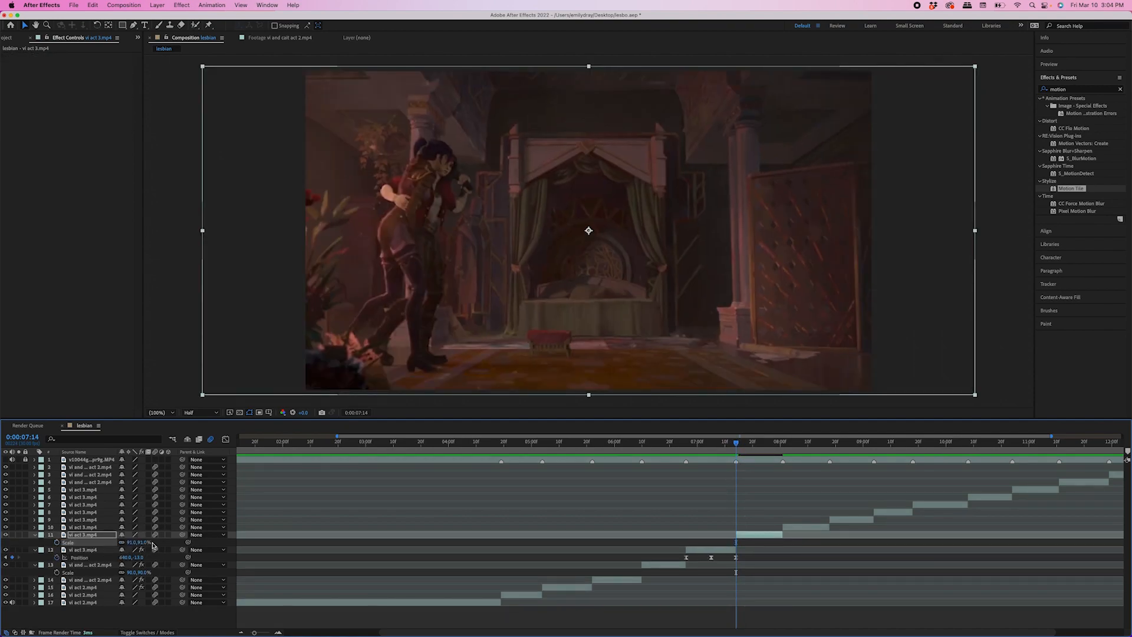
pyautogui.press('super+shift+c')
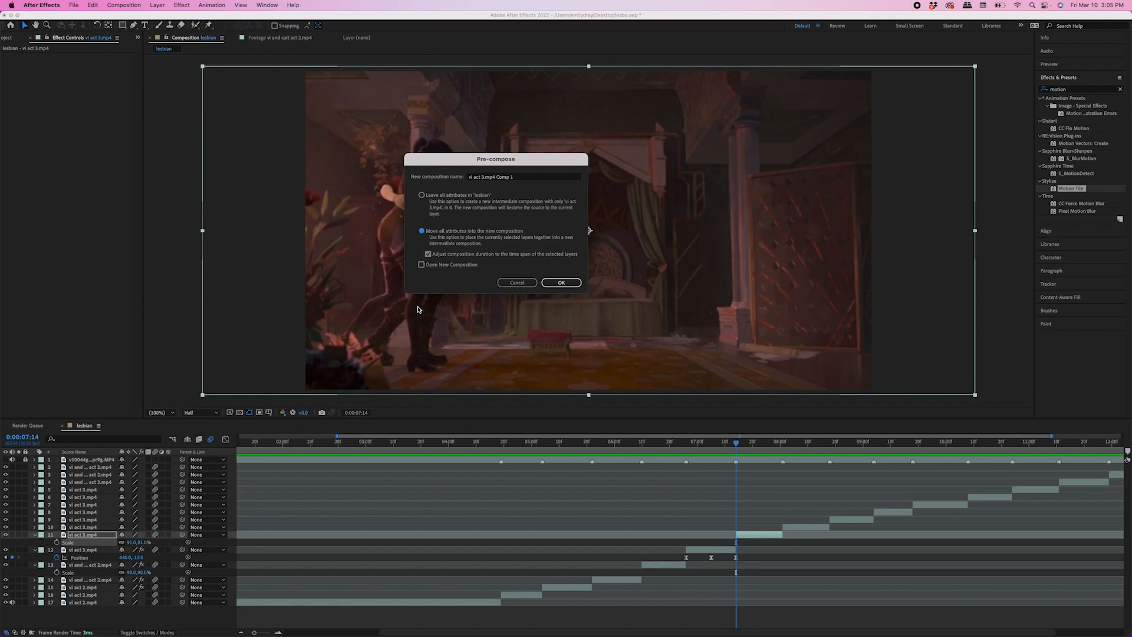
pyautogui.click(561, 283)
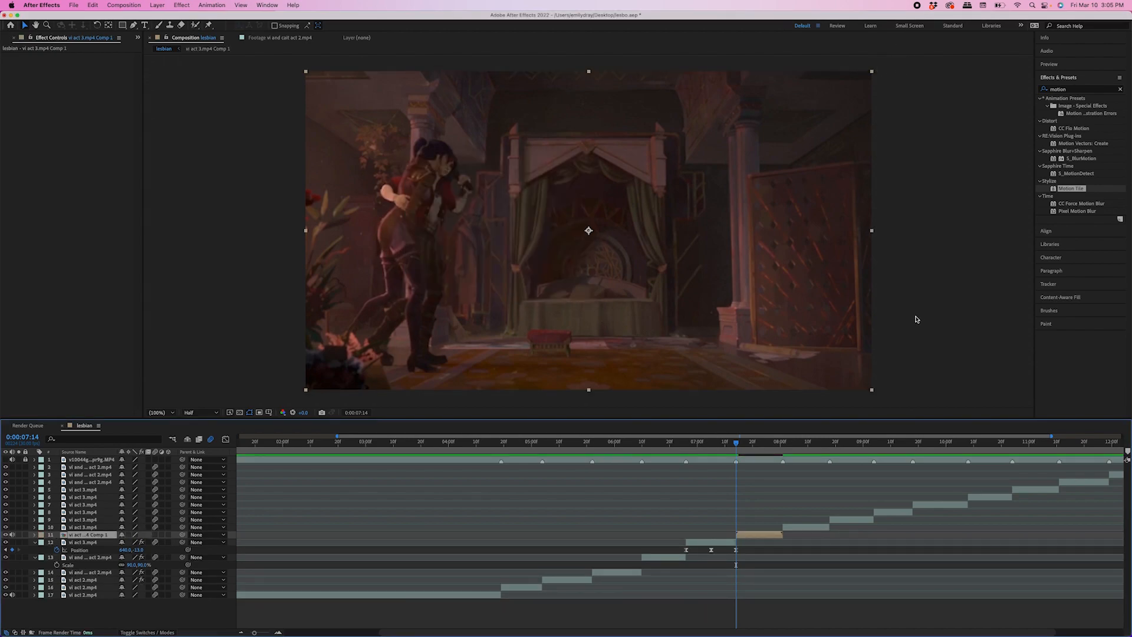
# - Show the scale of vi act 3.mp4 Comp 1, inspect the clip inside it and return to the main composition
pyautogui.press('s')
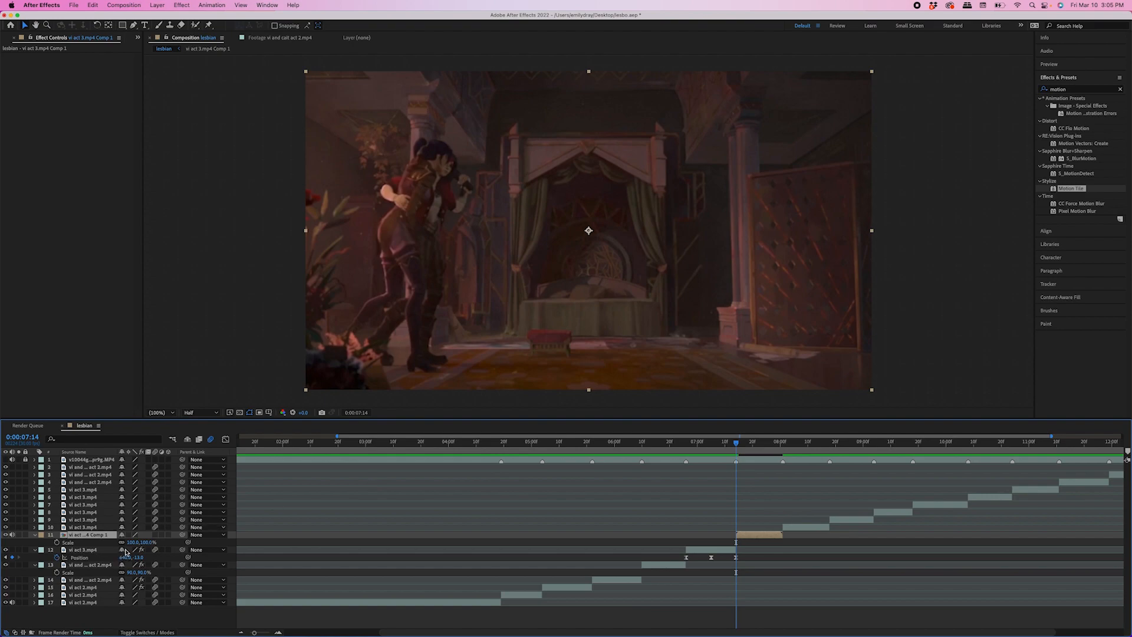
pyautogui.moveTo(149, 543)
pyautogui.mouseDown()
pyautogui.moveTo(129, 542)
pyautogui.moveTo(152, 543)
pyautogui.mouseUp()
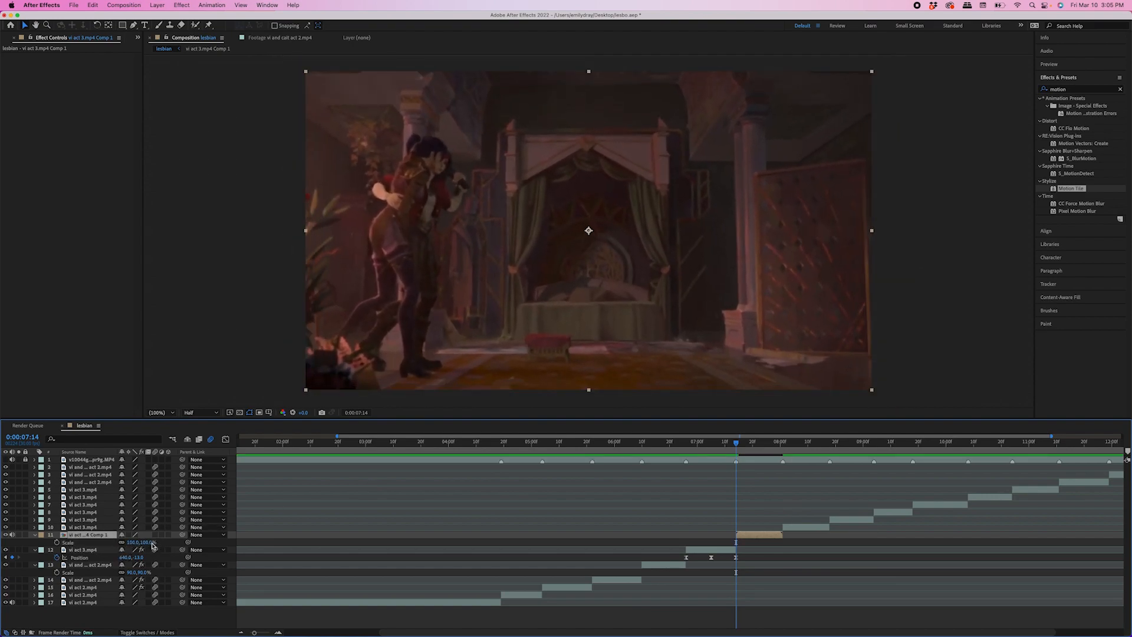
pyautogui.doubleClick(742, 537)
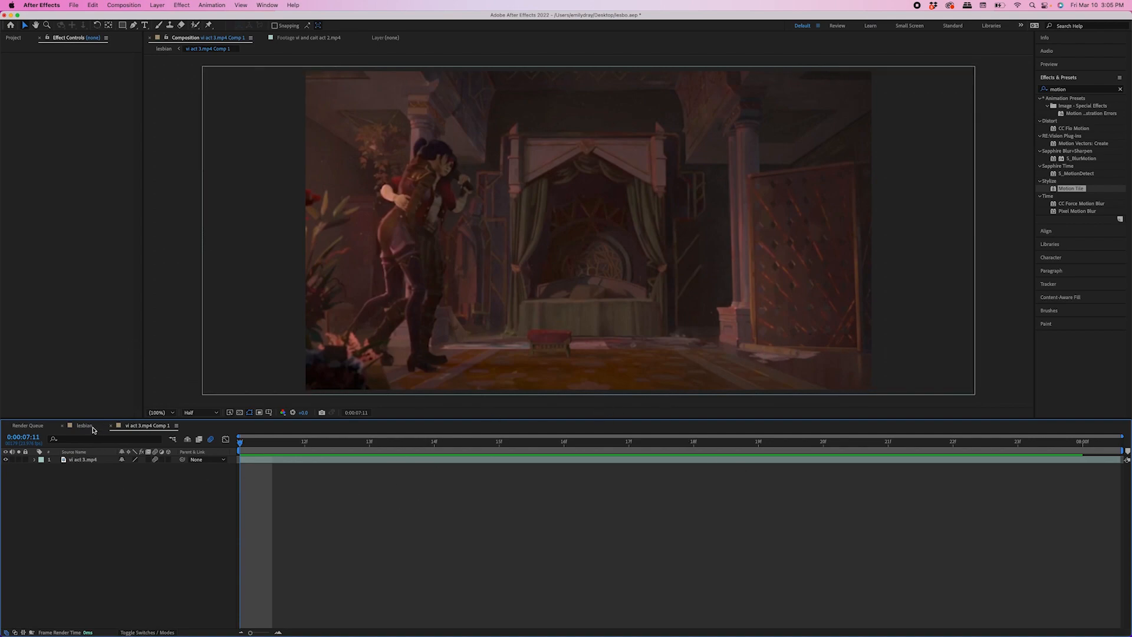
pyautogui.click(92, 428)
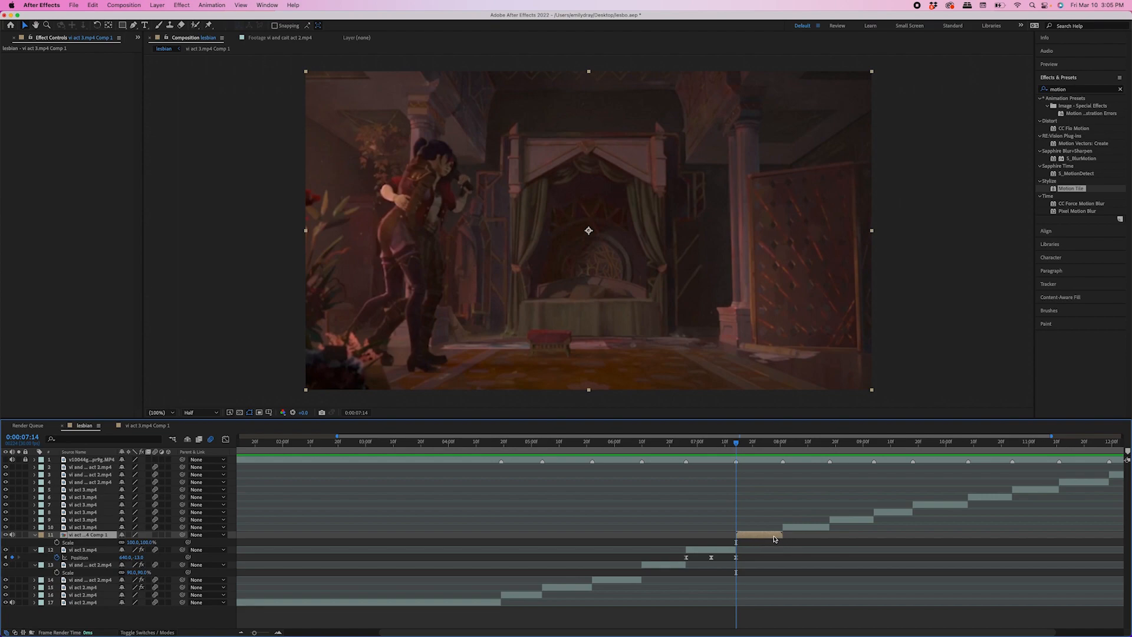
pyautogui.moveTo(204, 608); pyautogui.dragTo(233, 608)
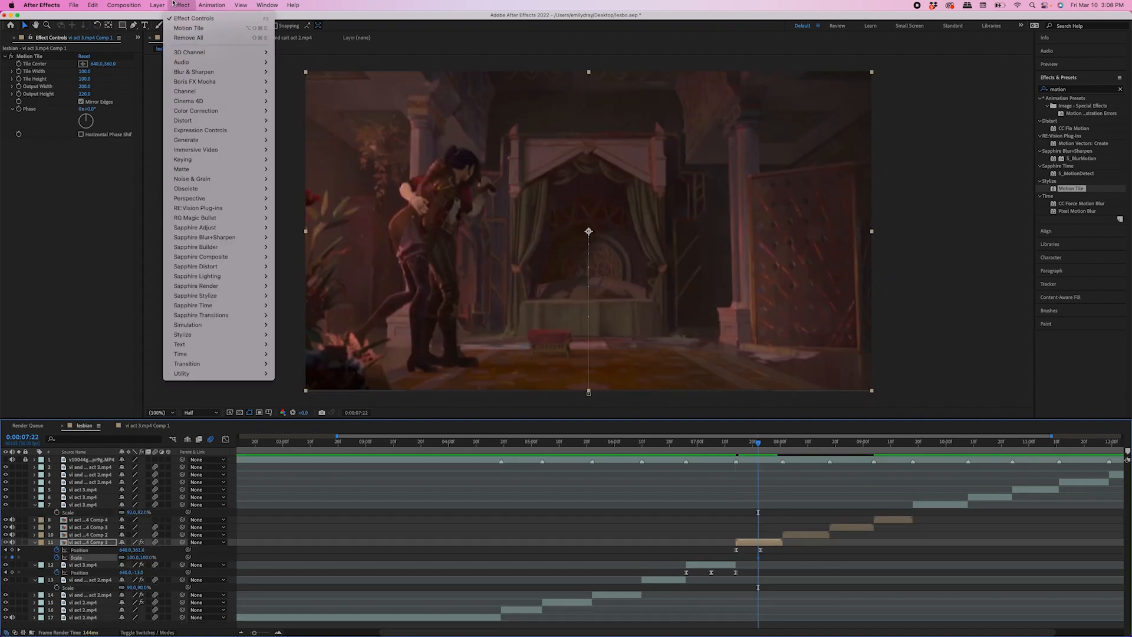
# - Create a null object and place it between the Comp 3 and Comp 2 layers
pyautogui.moveTo(146, 4)
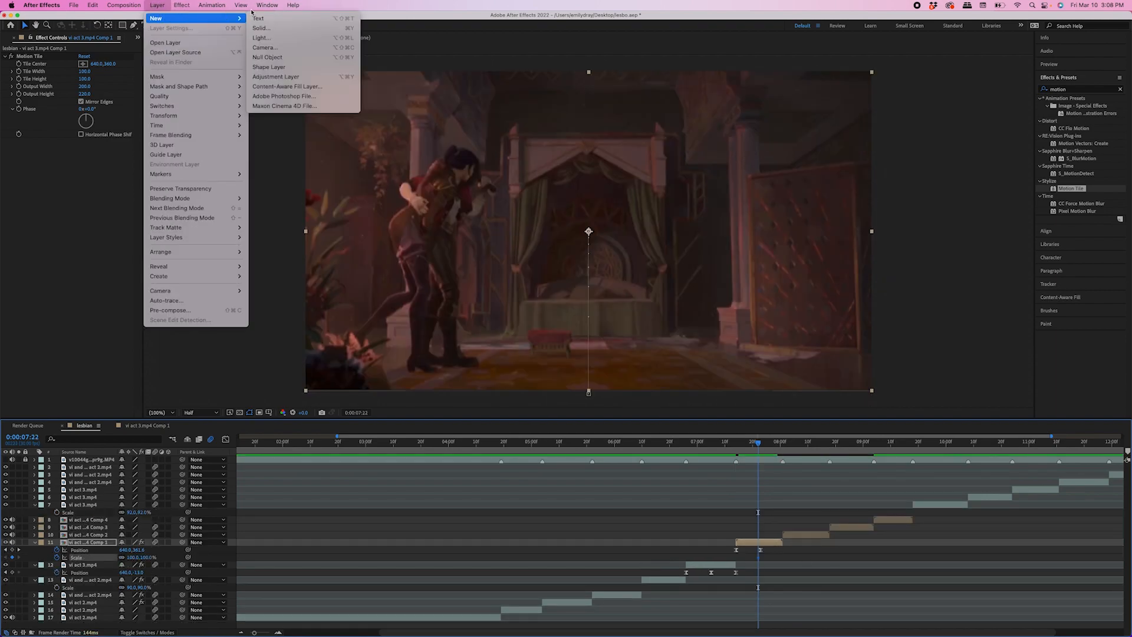
pyautogui.click(276, 58)
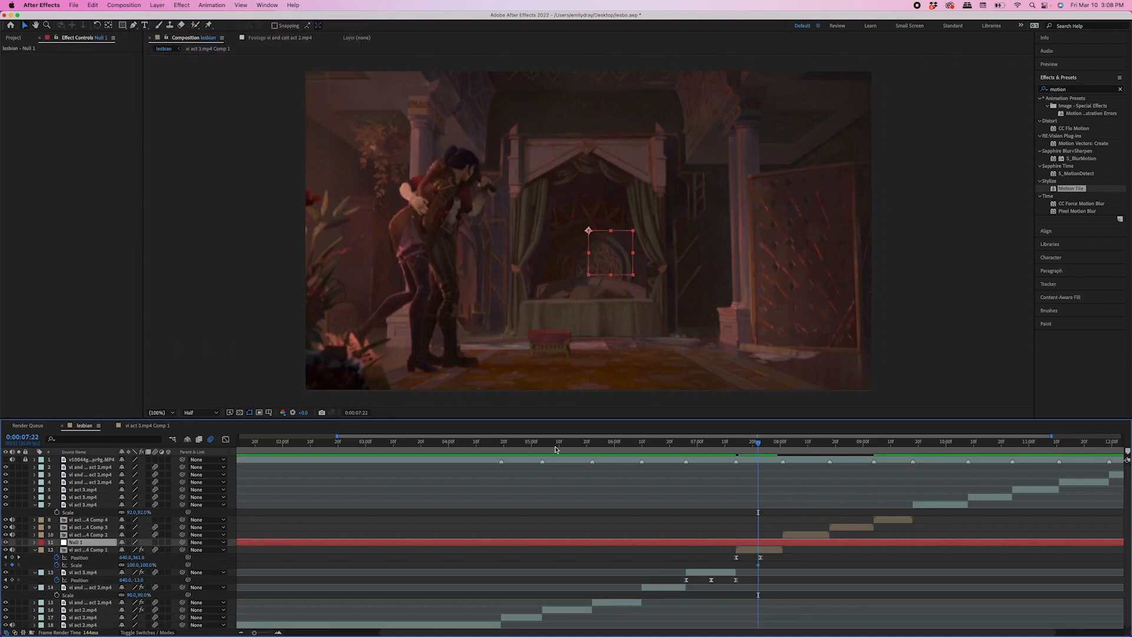
pyautogui.moveTo(86, 542); pyautogui.dragTo(89, 535)
pyautogui.press('super+d')
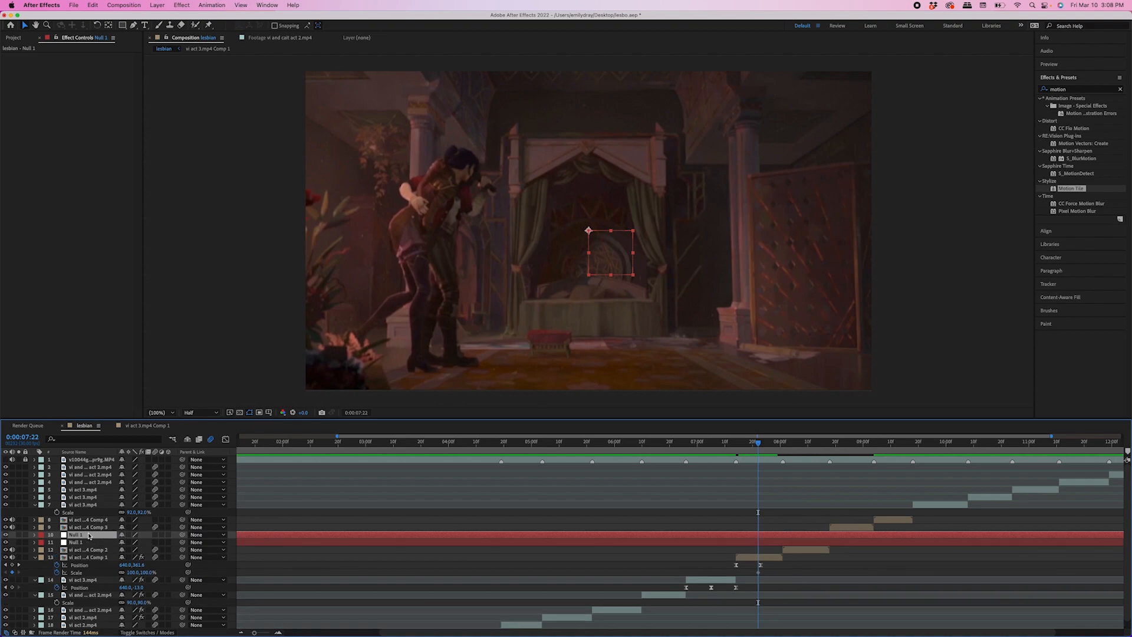
pyautogui.press('super+z')
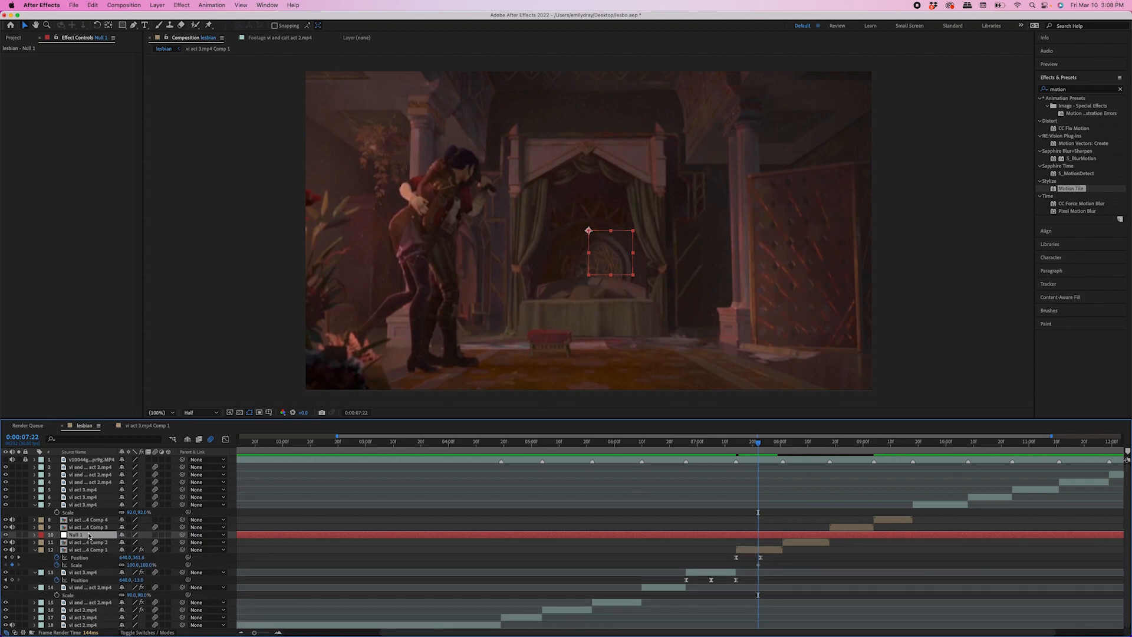
# - Trim the Null 1 layer to span 0:00:07:22 to 0:00:08:09 by splitting it and deleting the outer parts
pyautogui.press('super+shift+d')
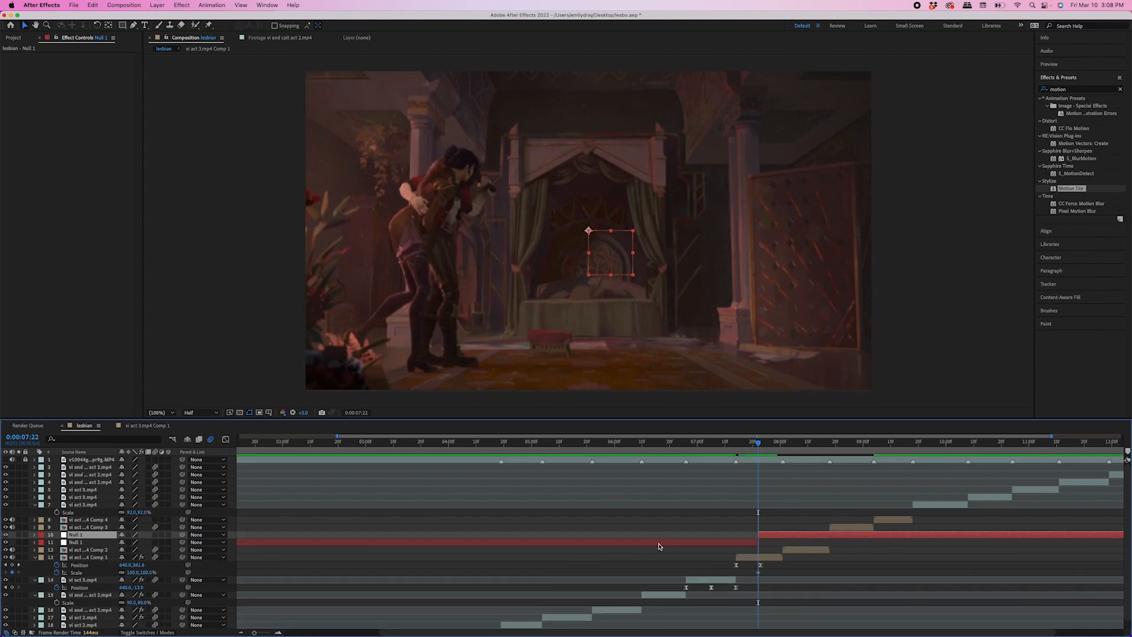
pyautogui.click(659, 543)
pyautogui.press('Delete')
pyautogui.click(804, 443)
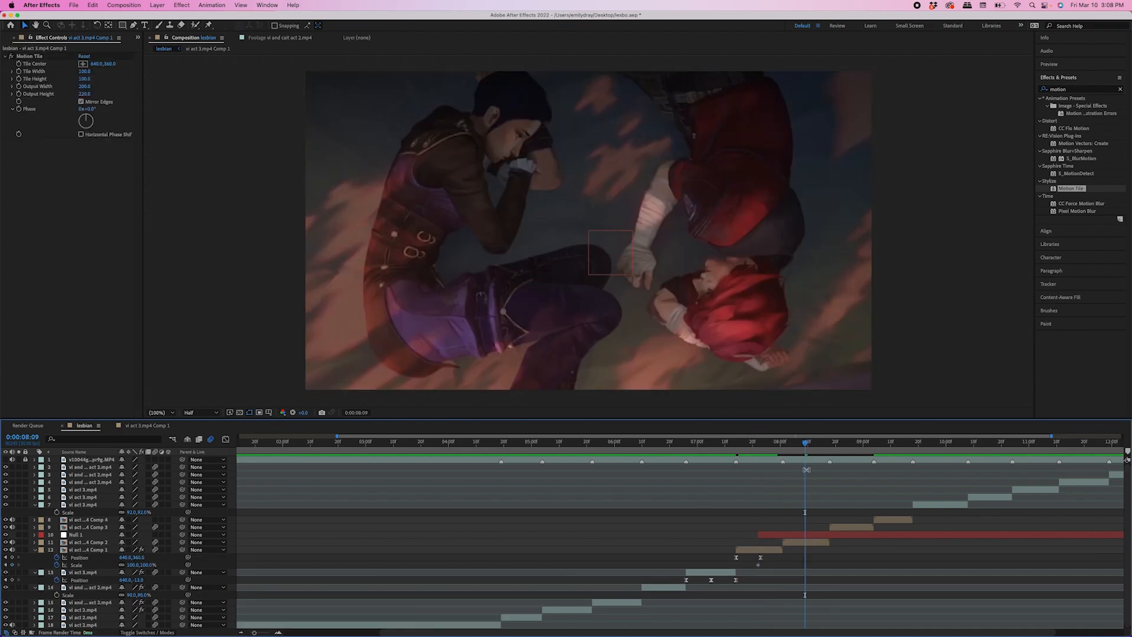
pyautogui.click(810, 536)
pyautogui.press('super+shift+d')
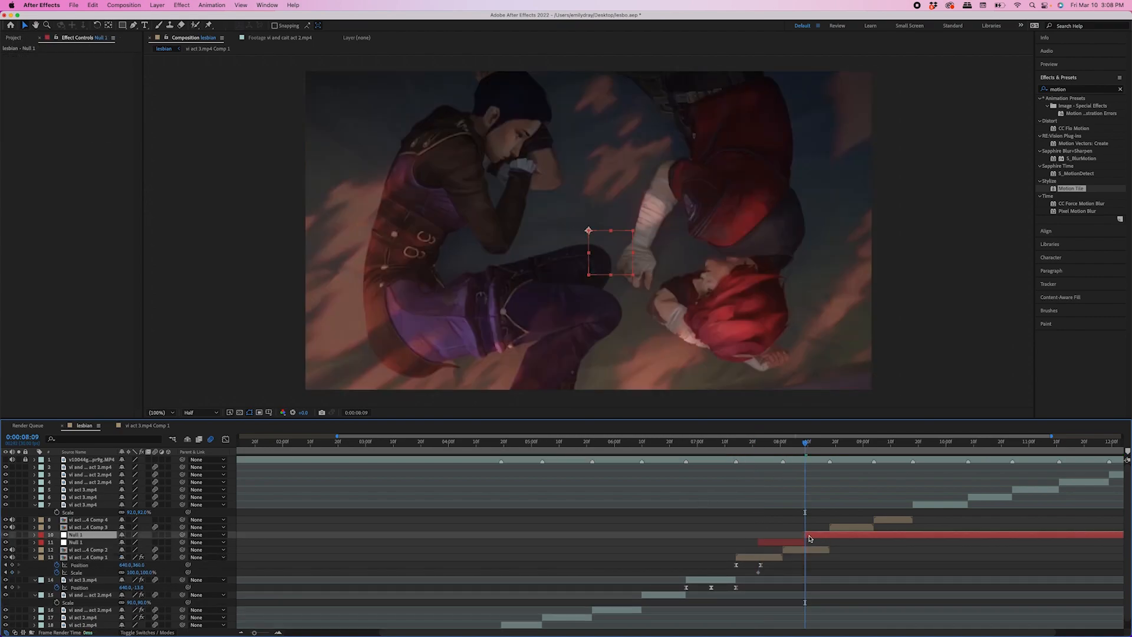
pyautogui.press('Delete')
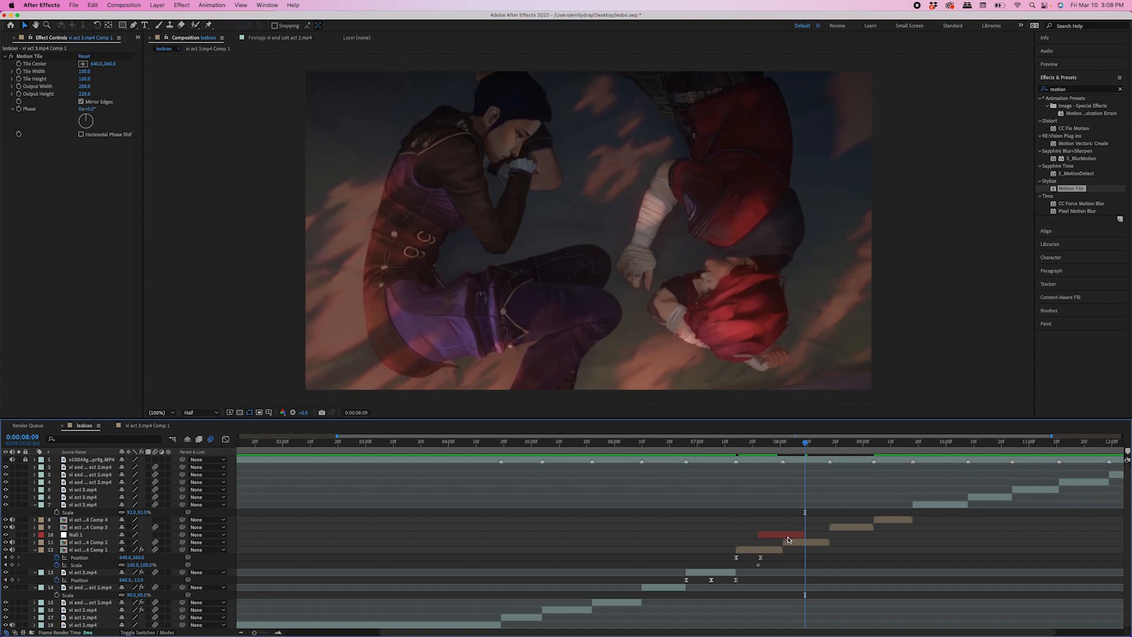
# - Move the null down onto the bed in the frame, with the playhead at 0:00:07:28
pyautogui.click(787, 534)
pyautogui.click(774, 450)
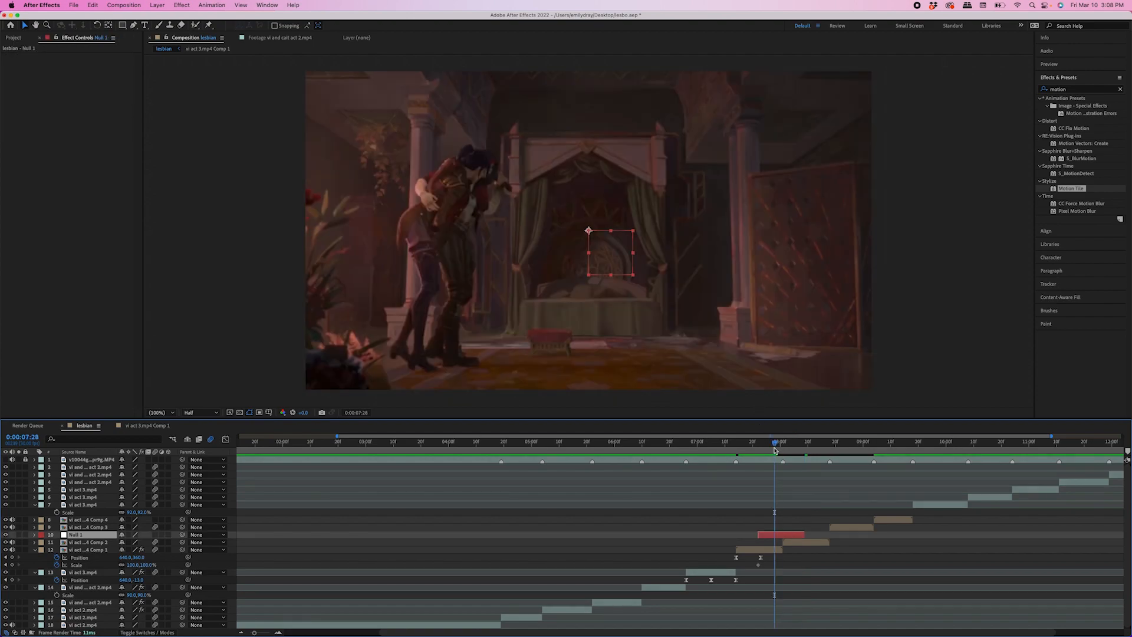
pyautogui.click(585, 227)
pyautogui.moveTo(585, 227); pyautogui.dragTo(594, 293)
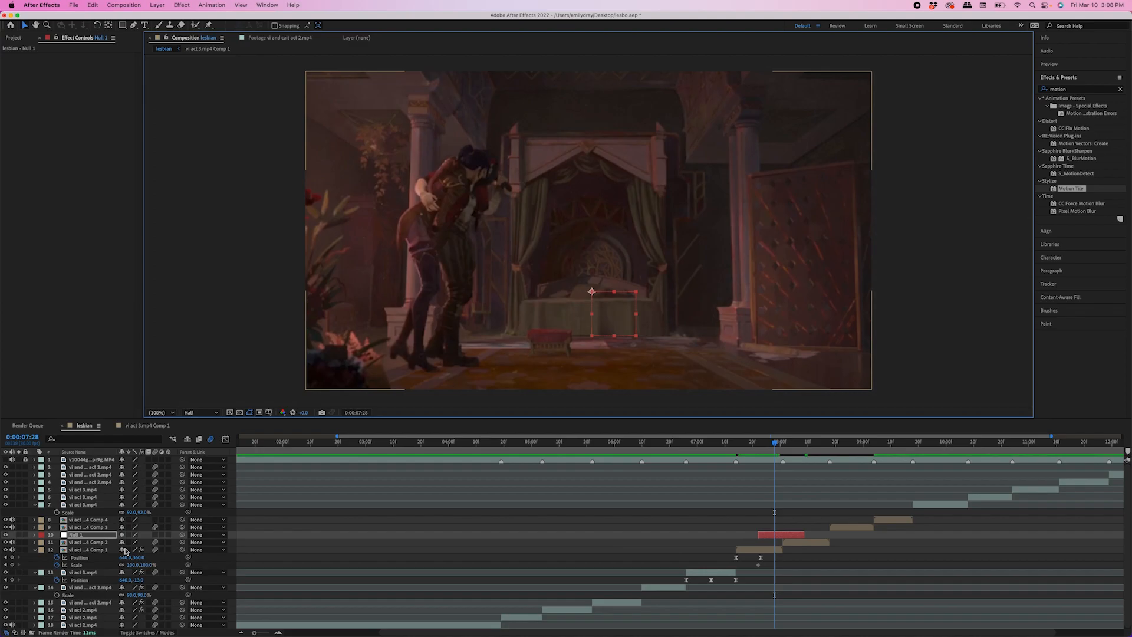
# - Parent the vi act 3.mp4 Comp 2 and Comp 1 layers to Null 1
pyautogui.click(95, 542)
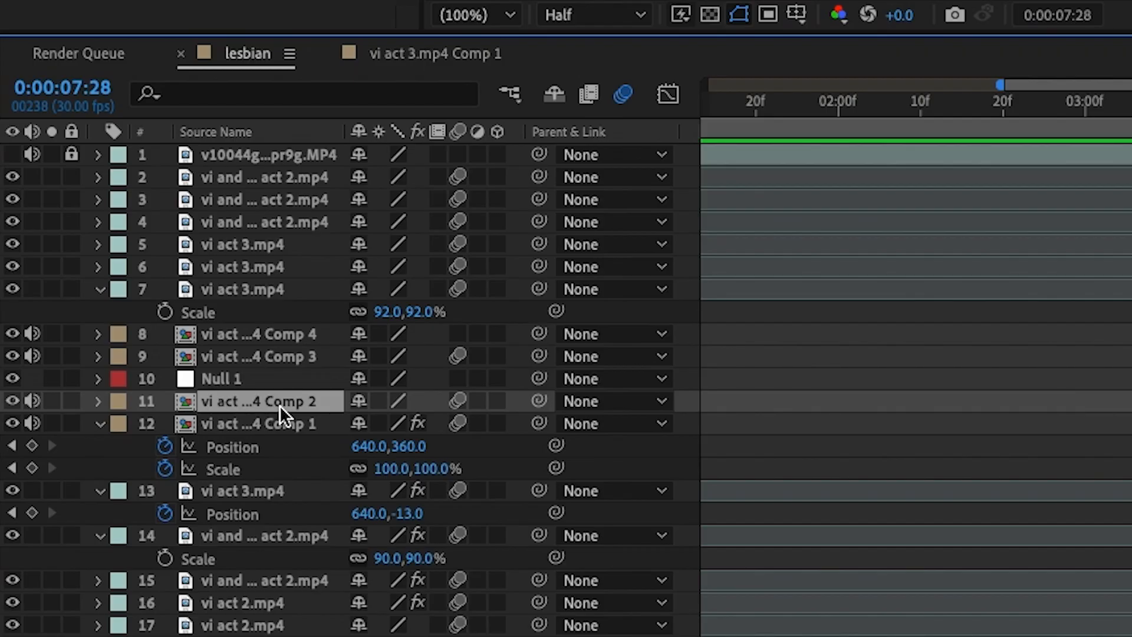
pyautogui.keyDown('shift'); pyautogui.click(316, 424); pyautogui.keyUp('shift')
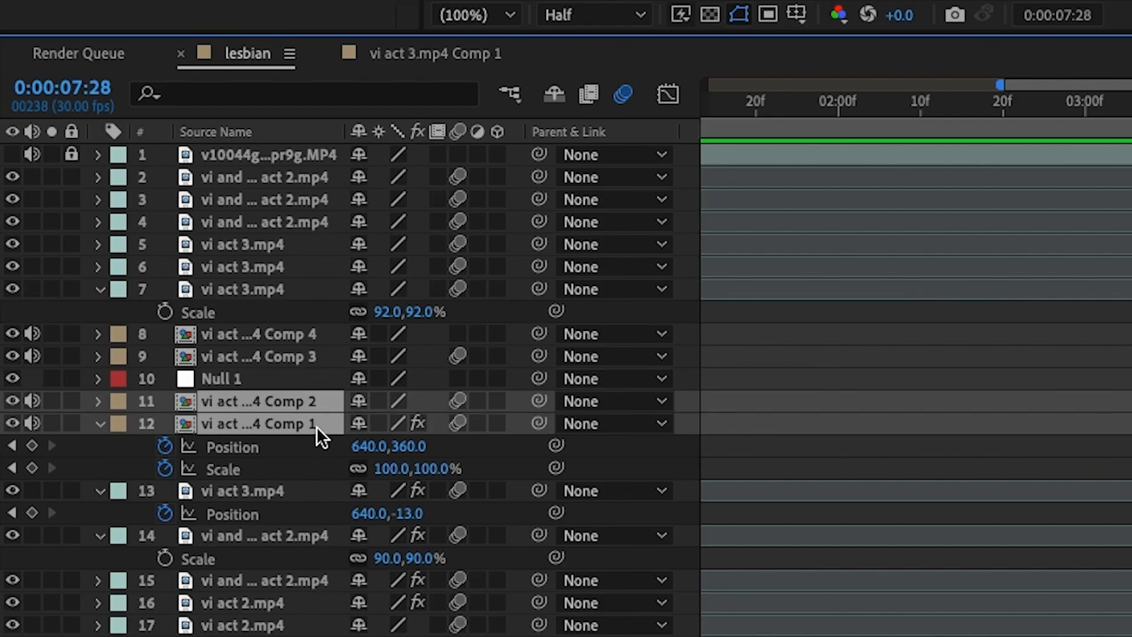
pyautogui.moveTo(539, 400); pyautogui.dragTo(270, 378)
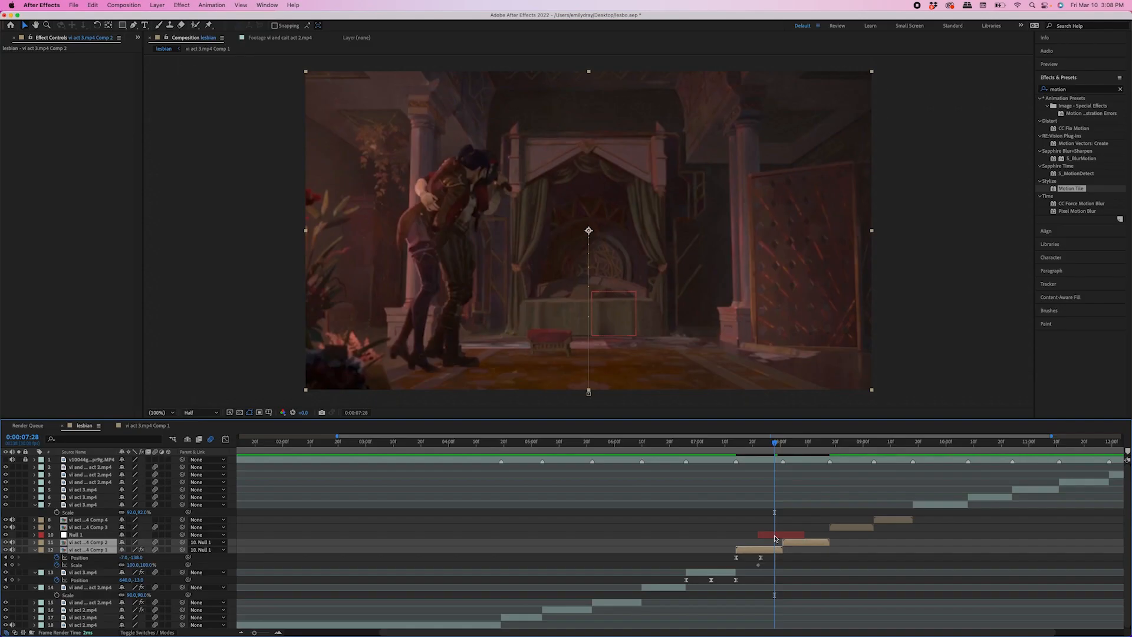
# - Keyframe Null 1's scale at 100% near its start and at 195% just before the cut to Comp 2
pyautogui.click(776, 536)
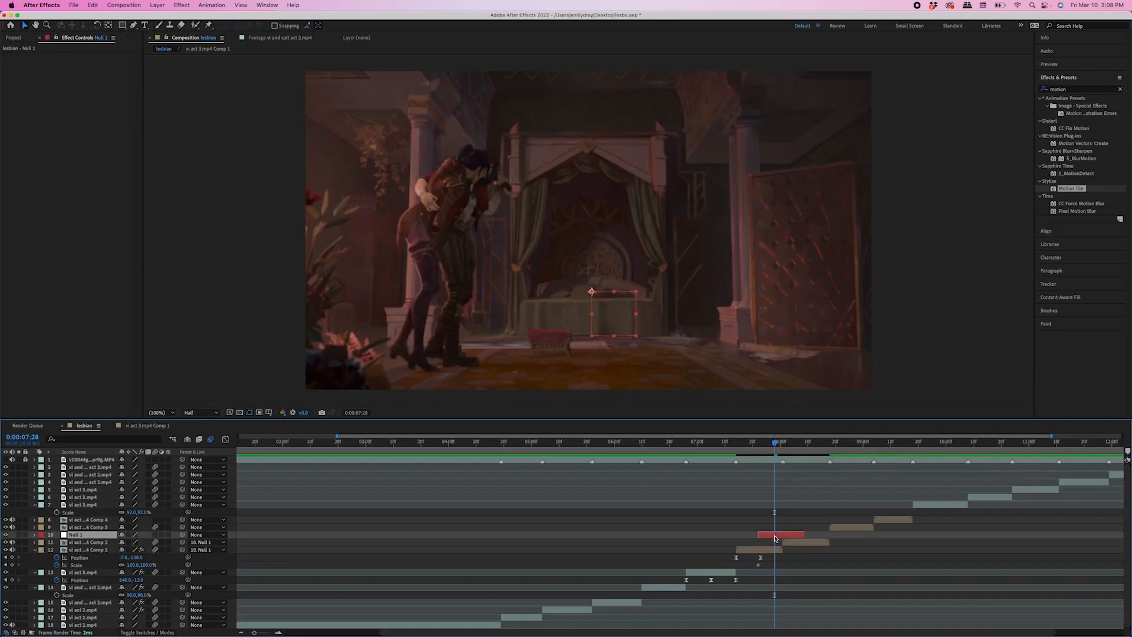
pyautogui.press('s')
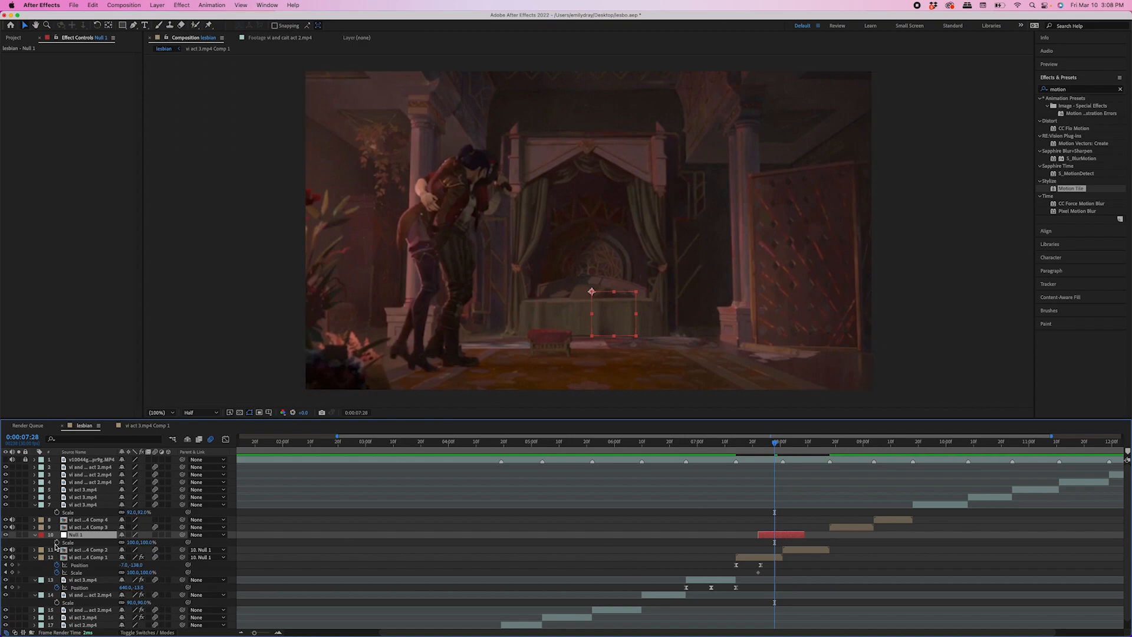
pyautogui.click(56, 543)
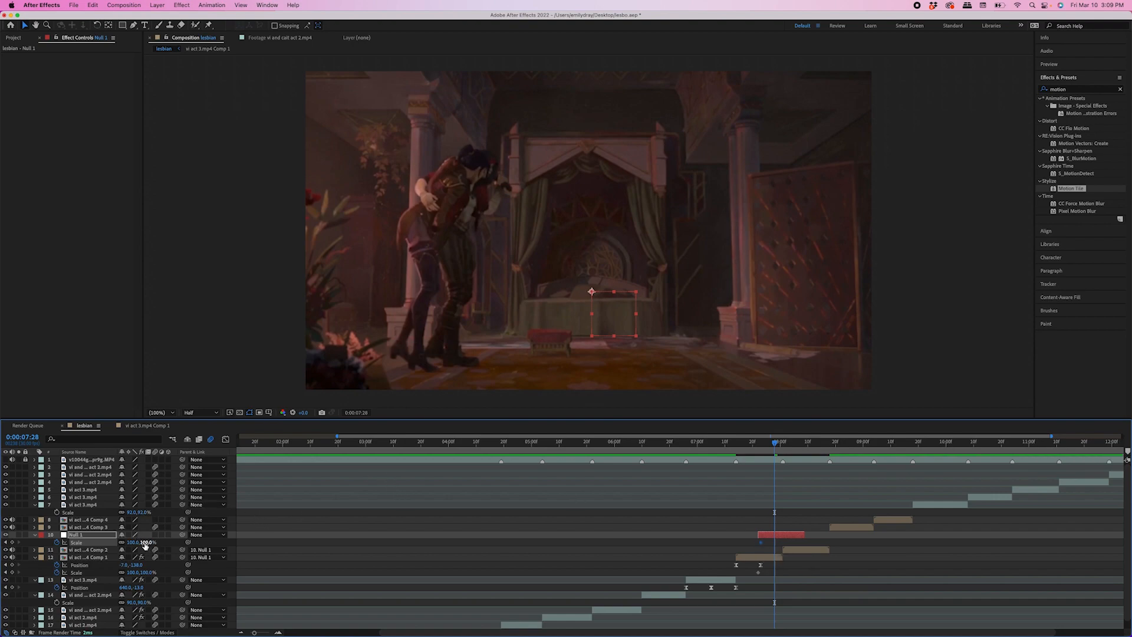
pyautogui.moveTo(145, 543); pyautogui.dragTo(184, 541)
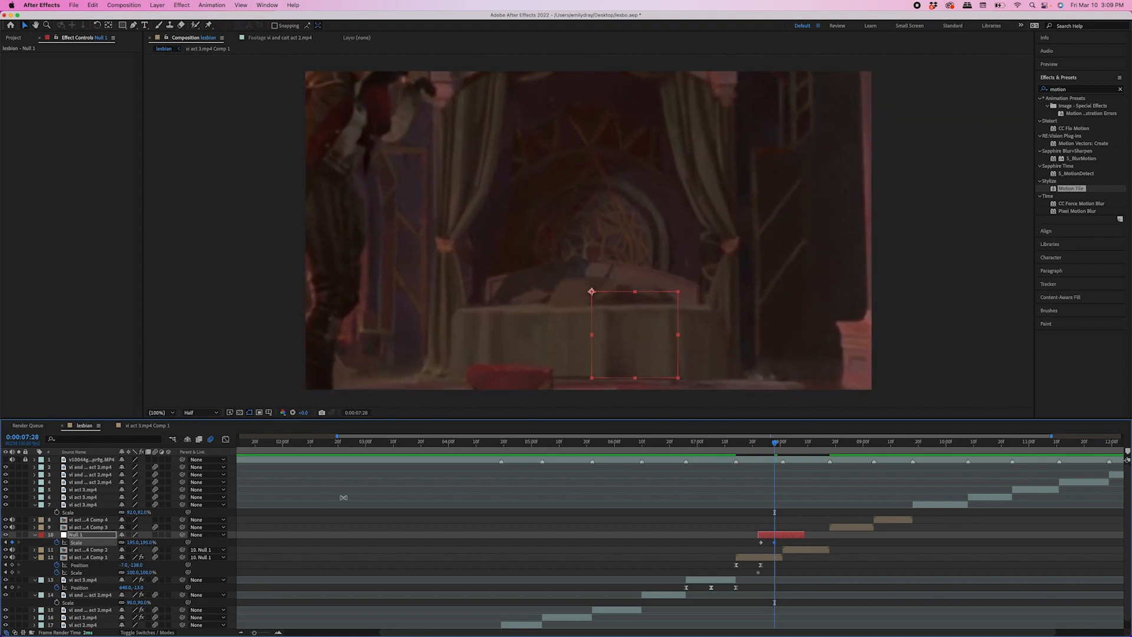
# - Add Null 1 scale keyframes of 50% at 0:00:08:01 and 100% at 0:00:08:08
pyautogui.click(783, 443)
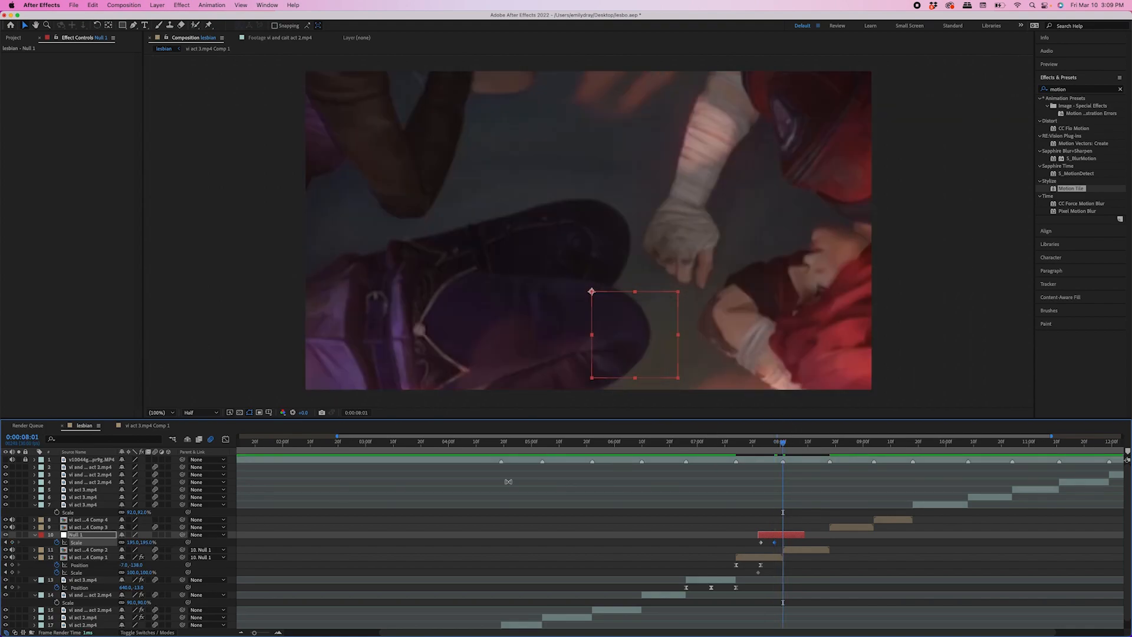
pyautogui.moveTo(142, 542); pyautogui.dragTo(79, 542)
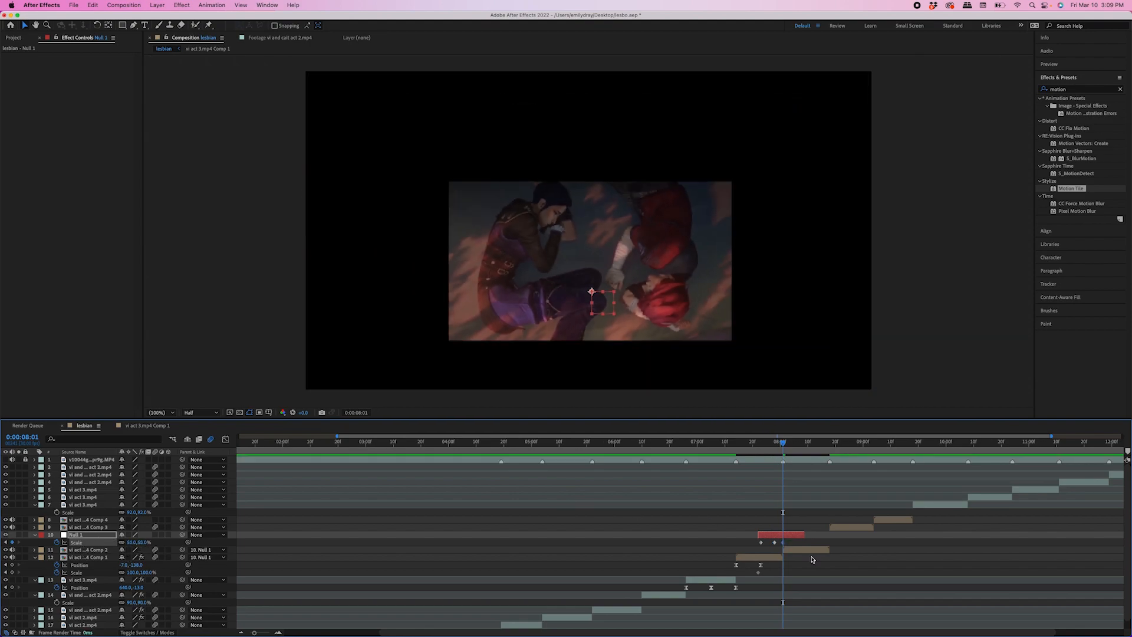
pyautogui.click(801, 453)
pyautogui.click(145, 543)
pyautogui.write('100')
pyautogui.press('Return')
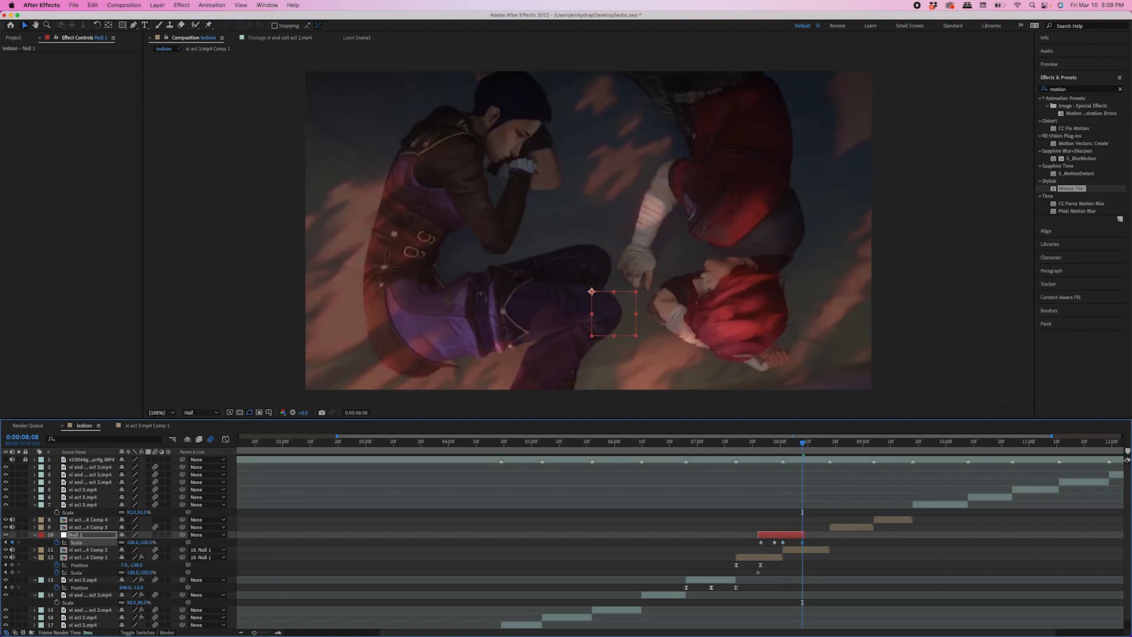
# - Shape the speed graph of Null 1's first scale segment to start slowly and accelerate sharply into the second keyframe
pyautogui.click(226, 439)
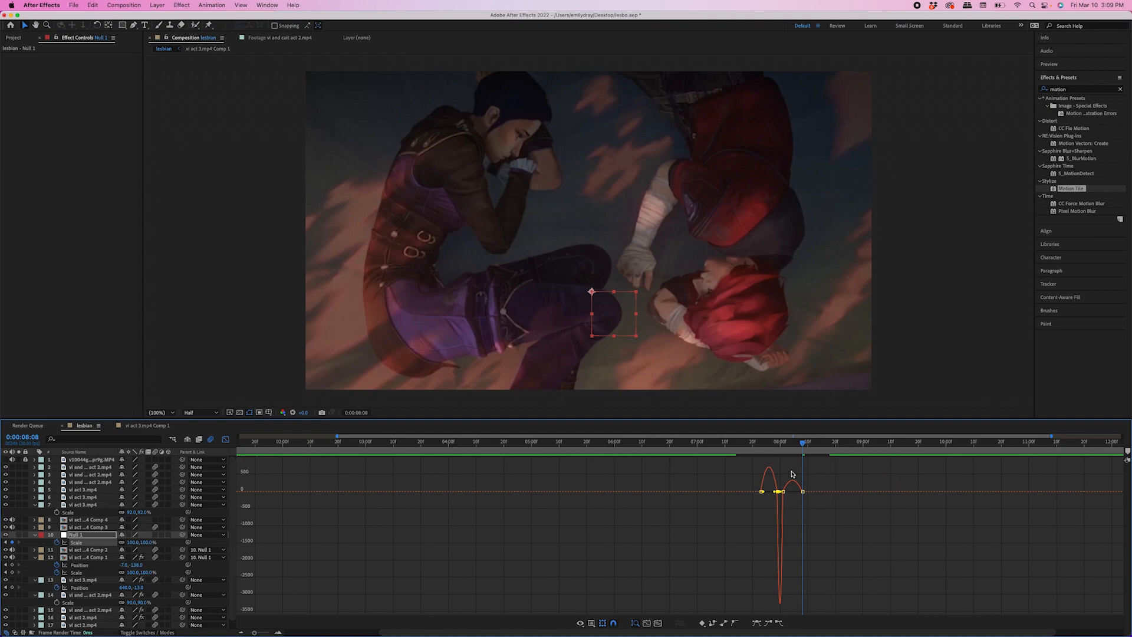
pyautogui.press('=')
pyautogui.press('=')
pyautogui.press('=')
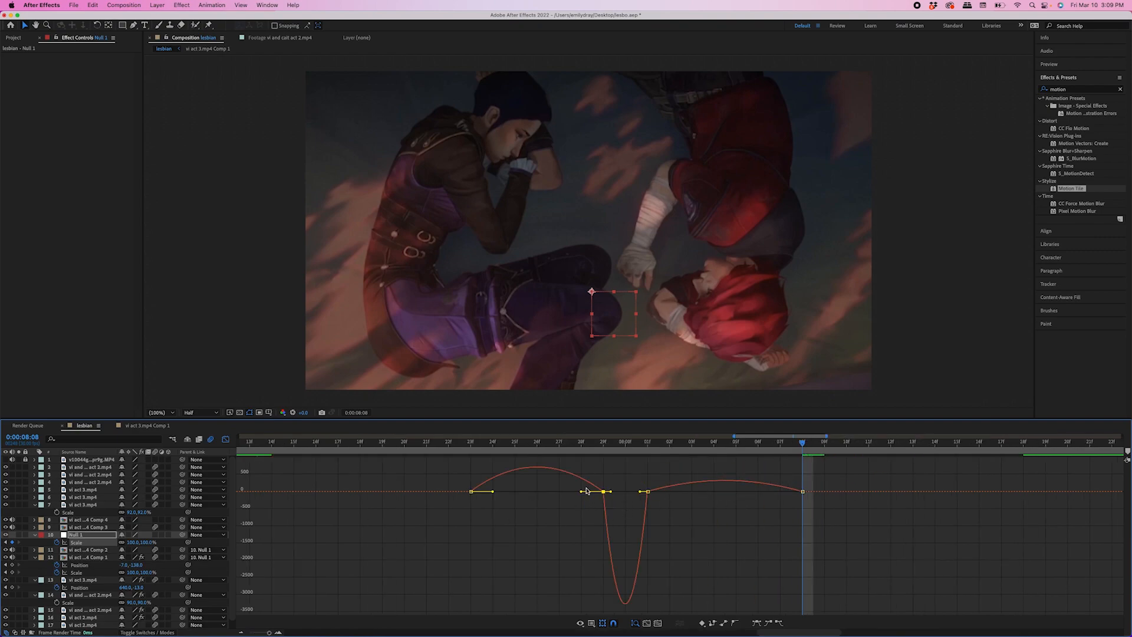
pyautogui.moveTo(580, 491); pyautogui.dragTo(602, 493)
pyautogui.moveTo(493, 490); pyautogui.dragTo(536, 494)
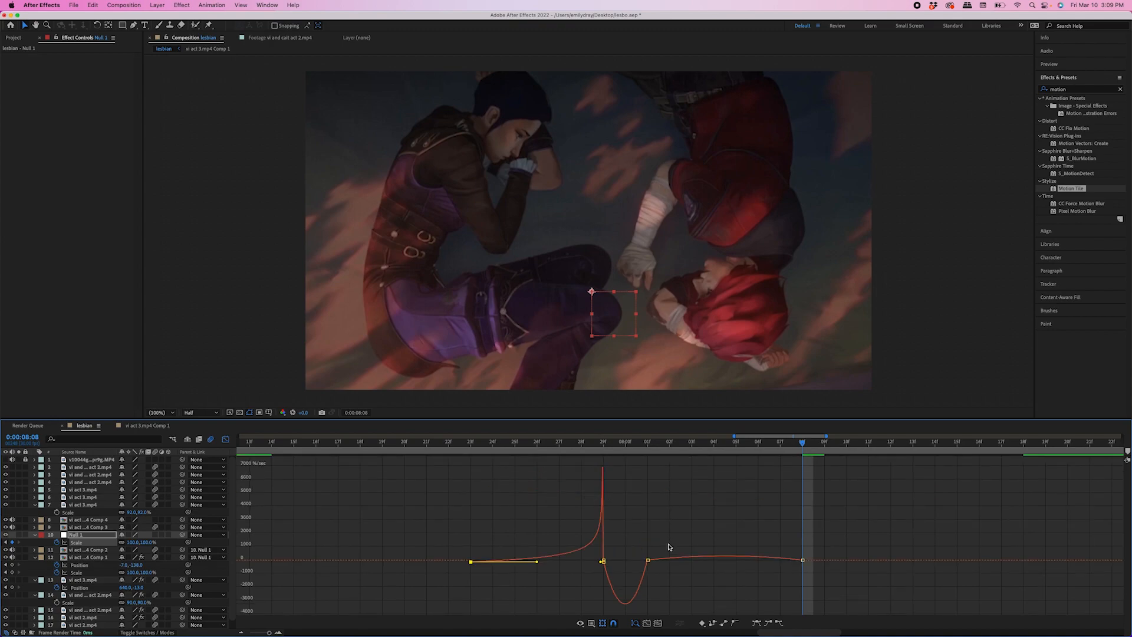
pyautogui.press('super+z')
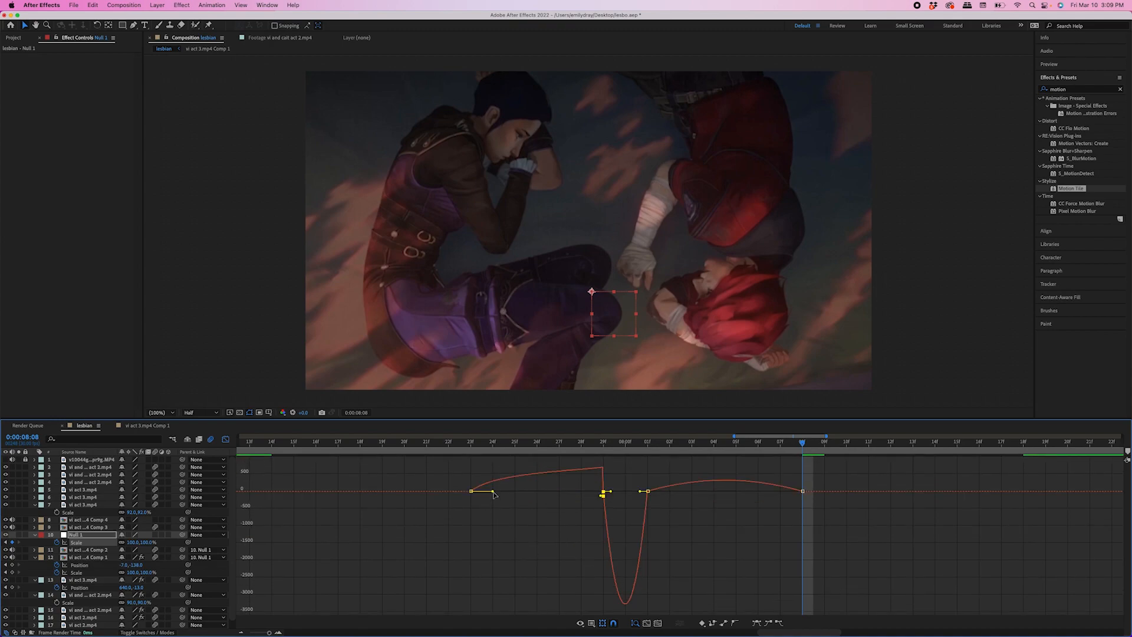
pyautogui.moveTo(494, 494); pyautogui.dragTo(586, 496)
# - Shape the speed graph of Null 1's last scale segment to start fast at 0:00:08:01 and ease into the final keyframe
pyautogui.click(648, 556)
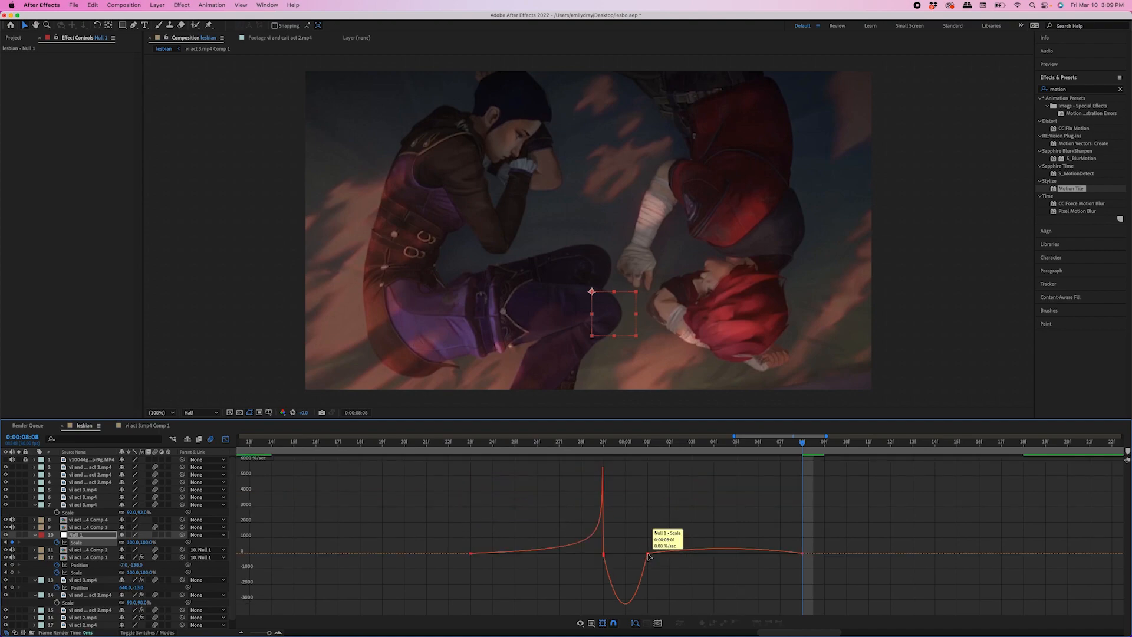
pyautogui.click(648, 554)
pyautogui.moveTo(674, 554); pyautogui.dragTo(648, 554)
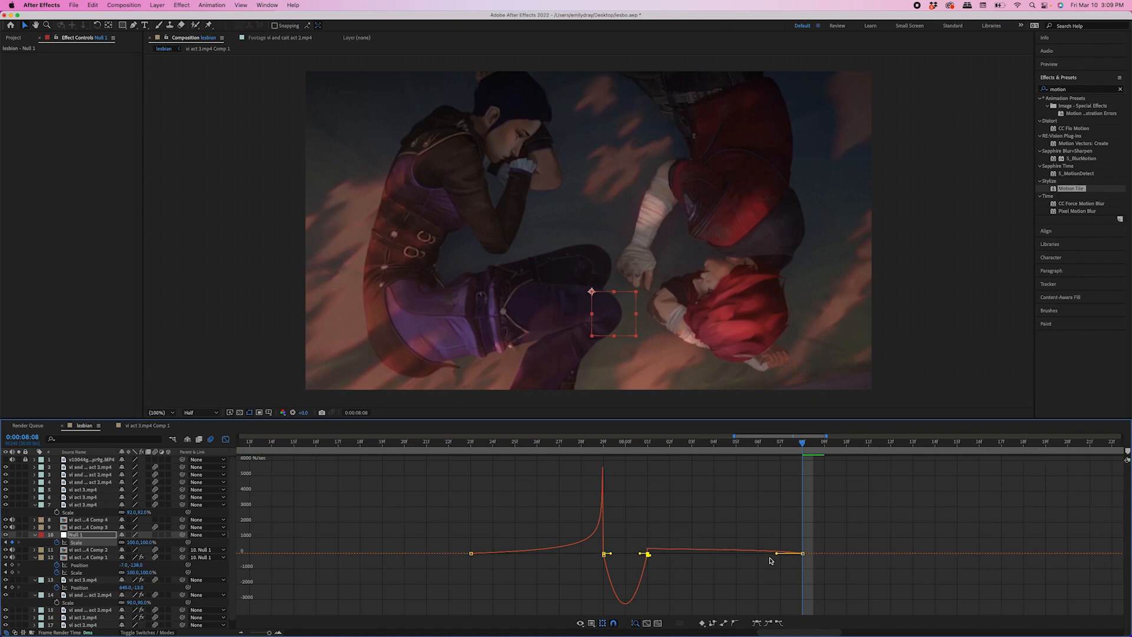
pyautogui.moveTo(776, 554); pyautogui.dragTo(724, 554)
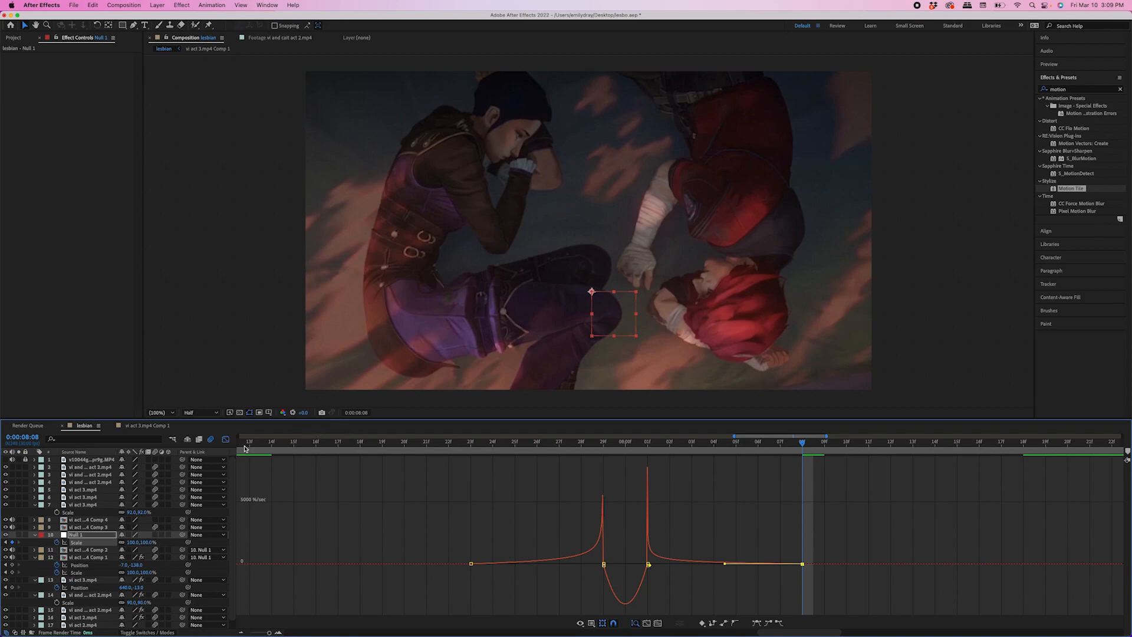
pyautogui.click(226, 439)
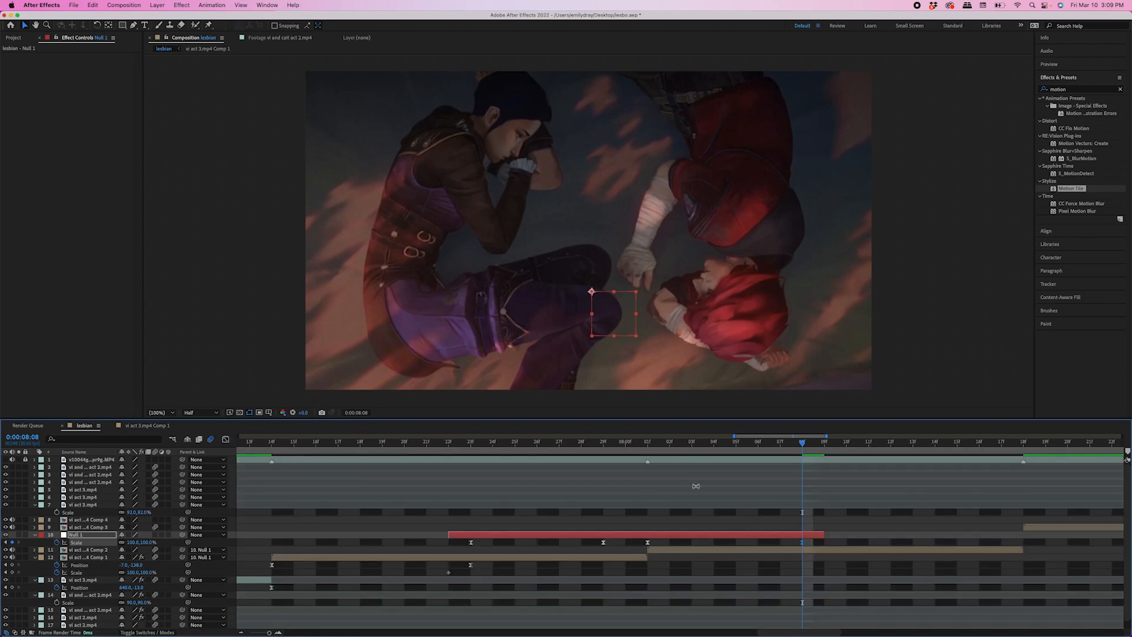
# - Move Null 1's second scale keyframe to 0:00:08:00, one frame before the cut
pyautogui.moveTo(603, 543); pyautogui.dragTo(628, 548)
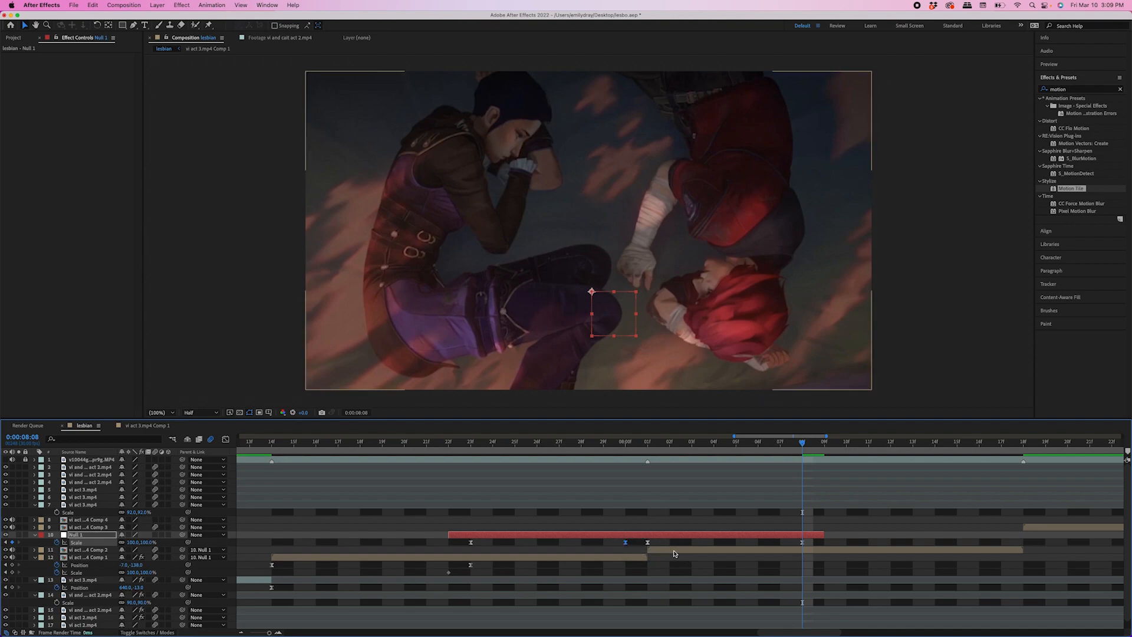
pyautogui.press('-')
pyautogui.press('-')
pyautogui.press('-')
# - Apply Motion Tile with mirrored edges and an enlarged output to vi act 3.mp4 Comp 2, and preview the transition
pyautogui.click(819, 550)
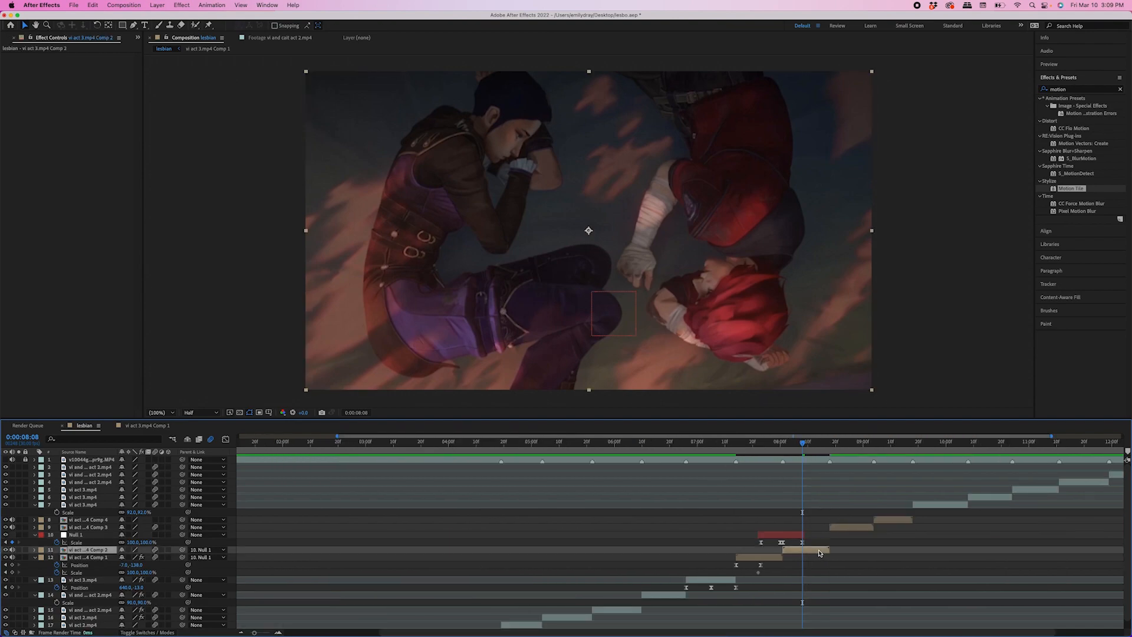
pyautogui.moveTo(1101, 190); pyautogui.dragTo(807, 552)
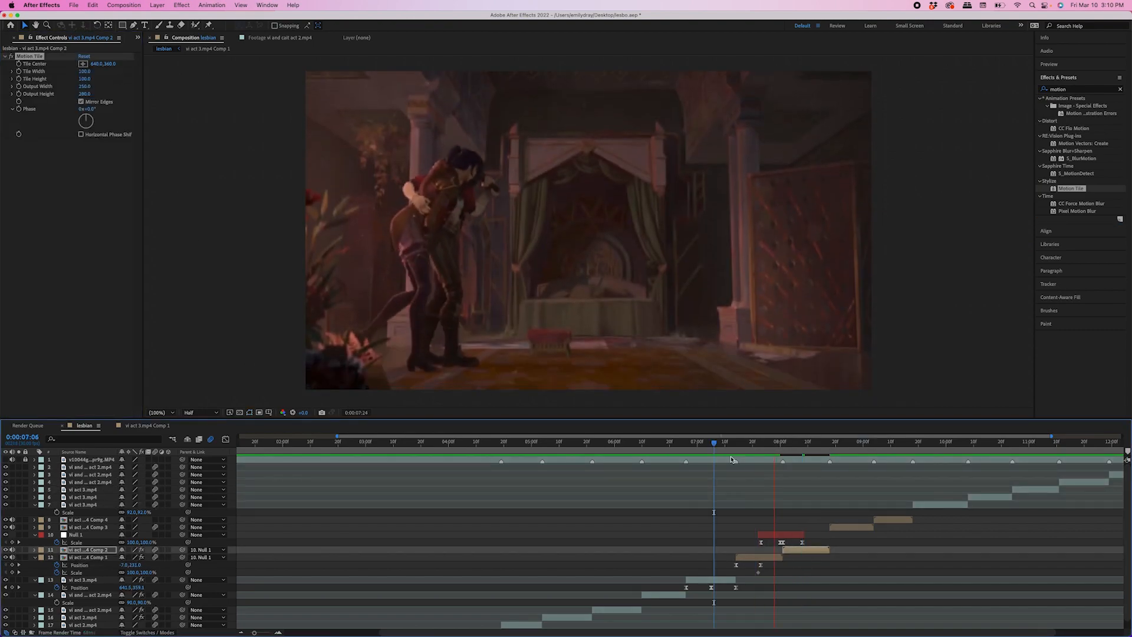
pyautogui.moveTo(736, 458); pyautogui.dragTo(797, 455)
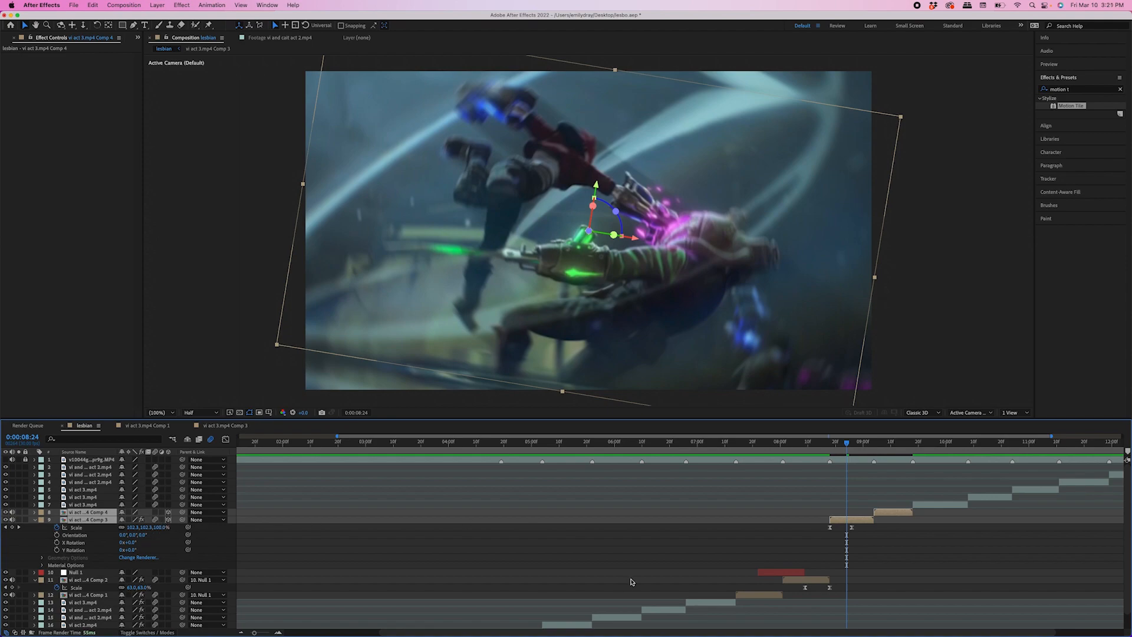
# - Try changing the Z orientation of vi act 3.mp4 Comp 3 at 0:00:08:27, and undo it
pyautogui.click(772, 525)
pyautogui.moveTo(849, 447); pyautogui.dragTo(854, 447)
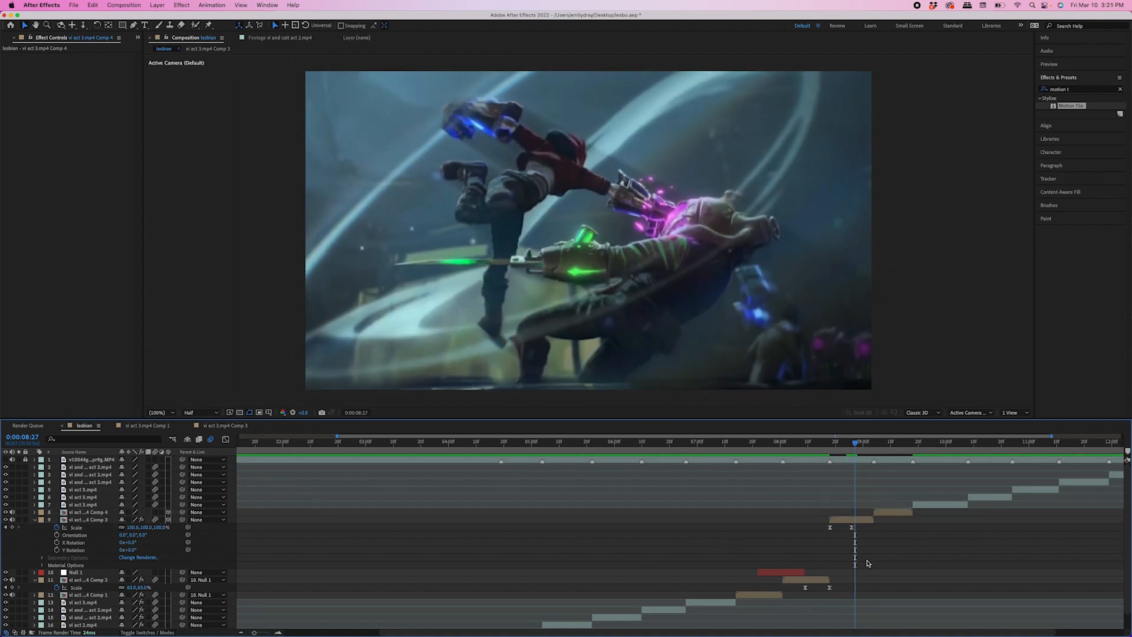
pyautogui.click(860, 519)
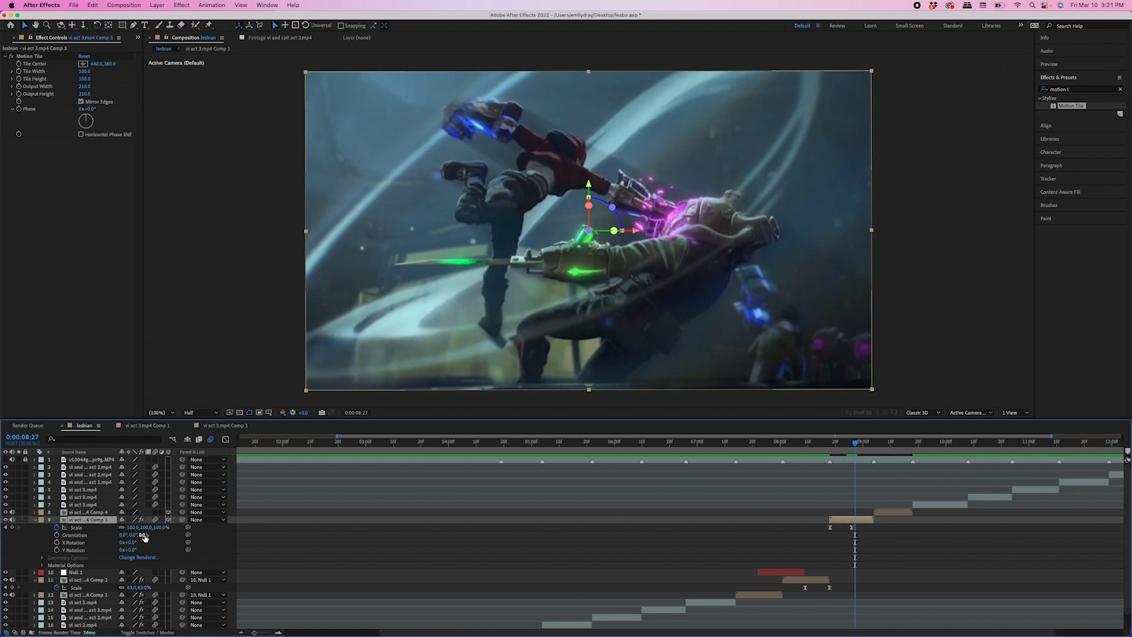
pyautogui.moveTo(143, 536); pyautogui.dragTo(83, 544)
pyautogui.press('super+z')
pyautogui.press('super+z')
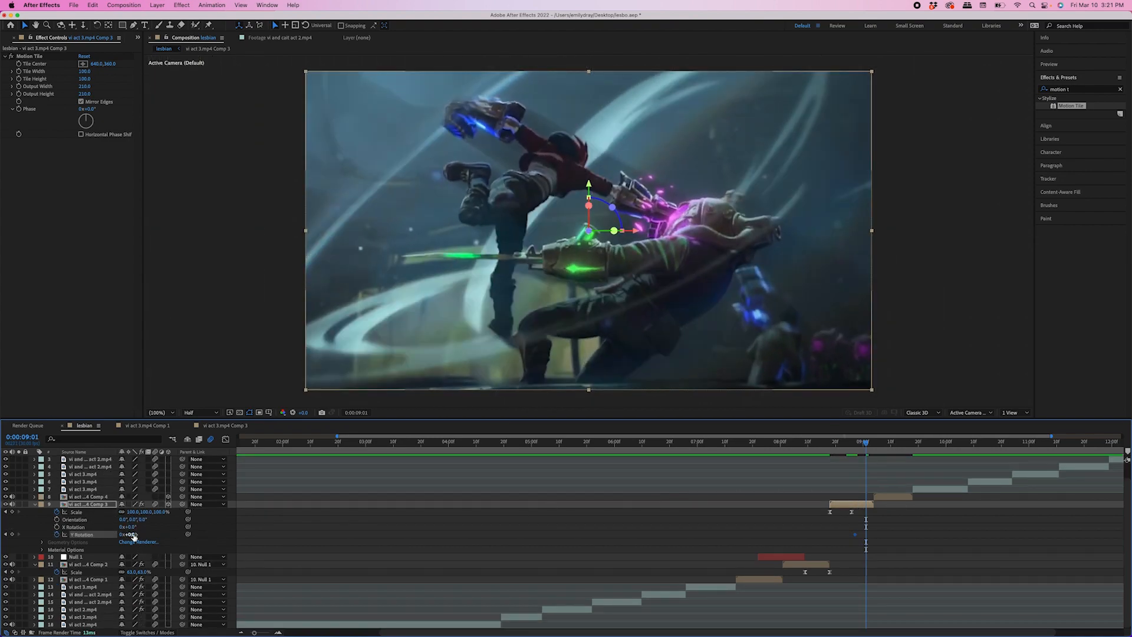
# - Set the Y Rotation of vi act 3.mp4 Comp 3 to 90° at 0:00:09:01
pyautogui.click(133, 535)
pyautogui.write('90')
pyautogui.press('Return')
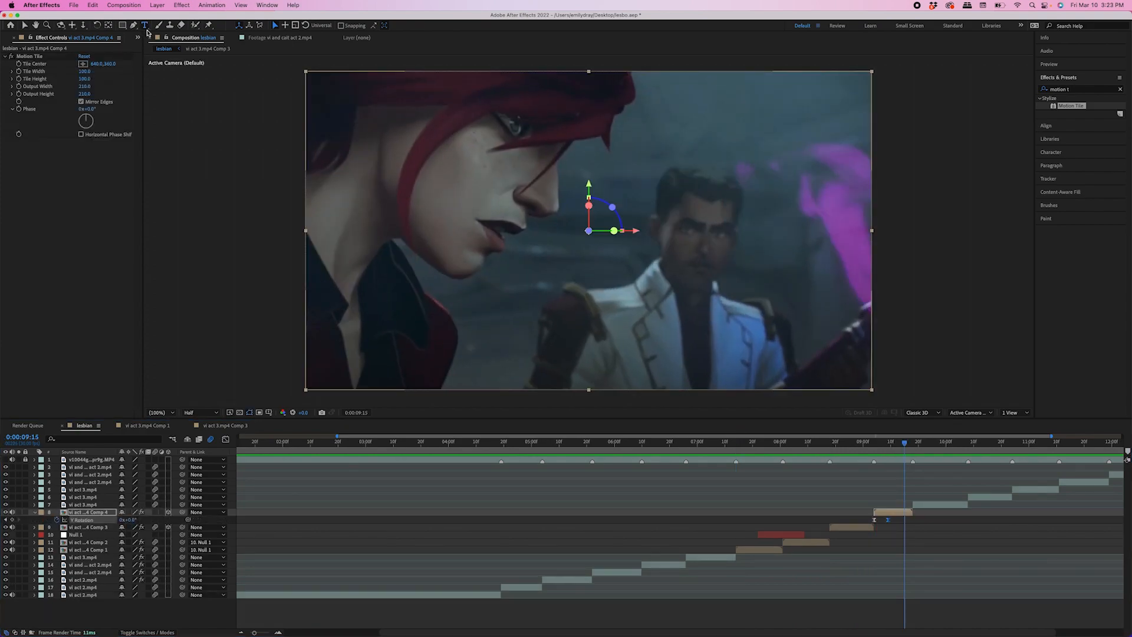
# - Add the white 54 px Impact text "mommy?" beside the background man's head over the Comp 4 clip
pyautogui.press('super+t')
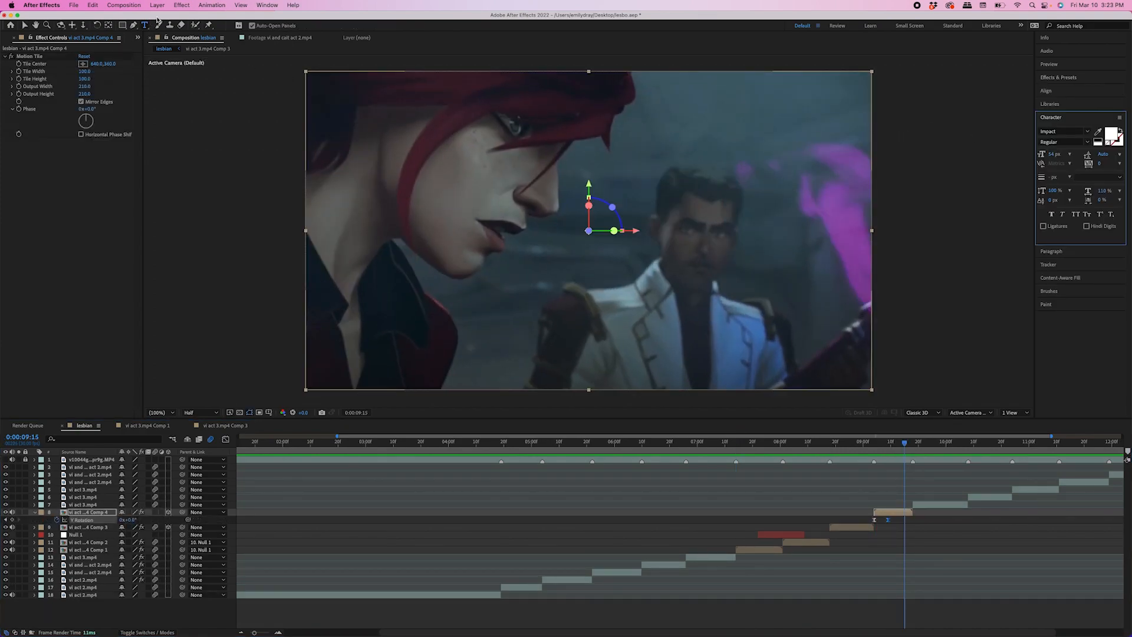
pyautogui.click(752, 196)
pyautogui.click(749, 190)
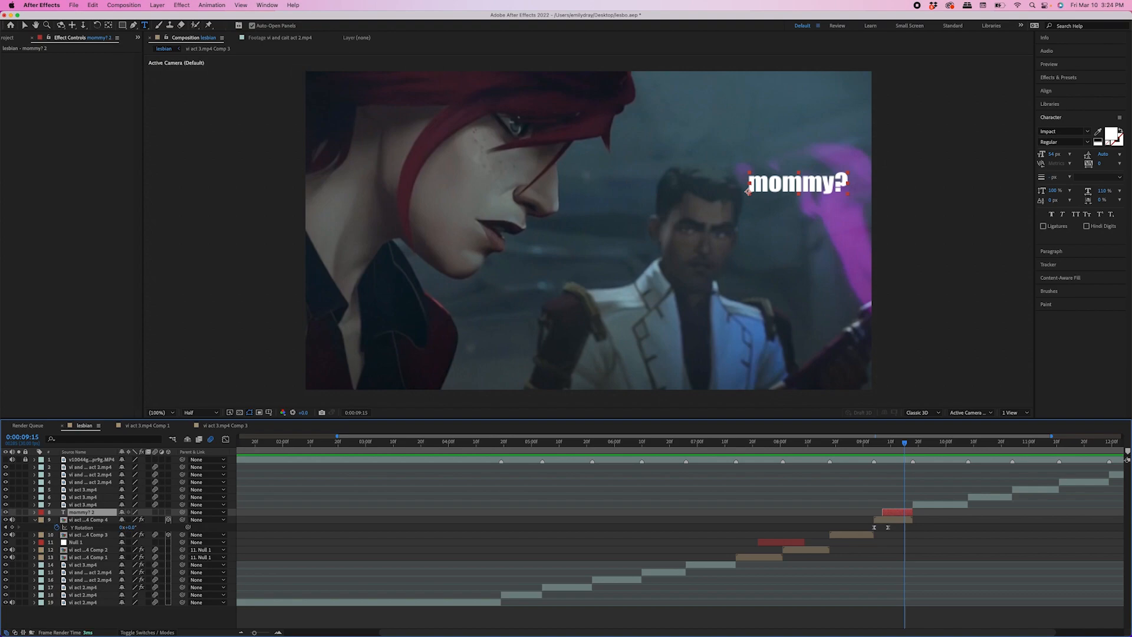
pyautogui.click(24, 25)
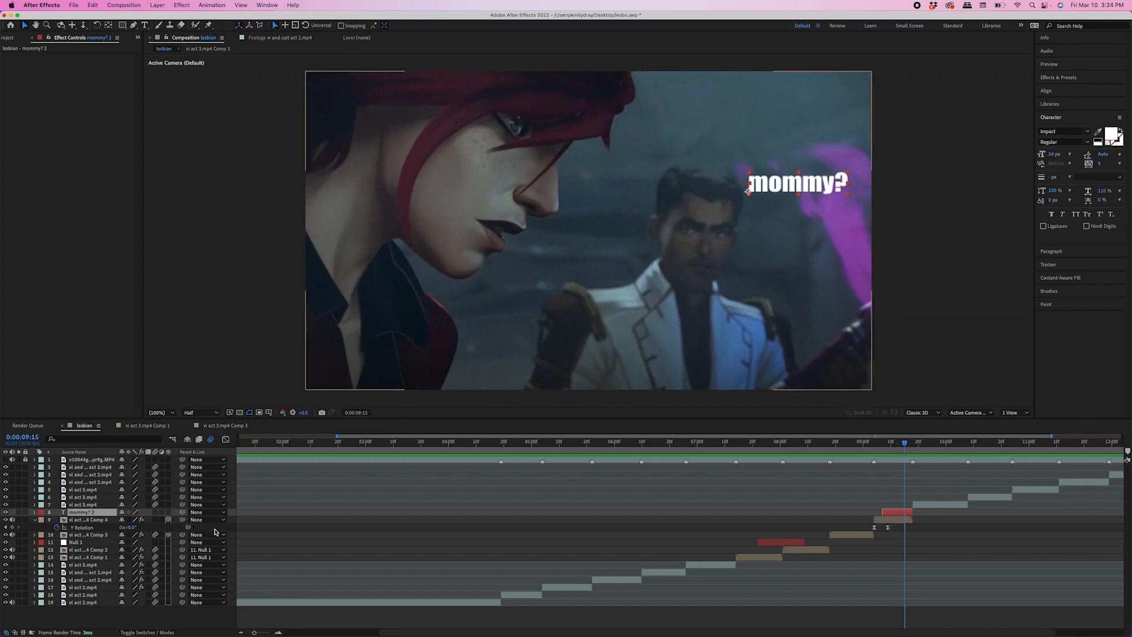
# - Parent the "mommy?" text to the vi act 3.mp4 Comp 4 layer and make the text a 3D layer
pyautogui.click(215, 529)
pyautogui.click(87, 512)
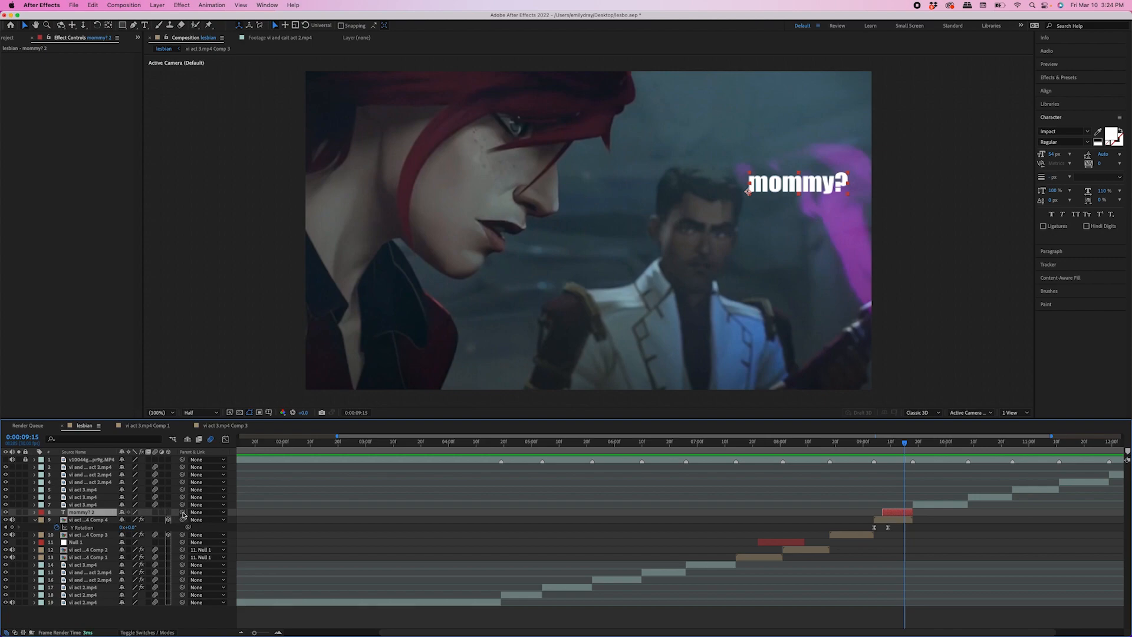
pyautogui.moveTo(182, 513); pyautogui.dragTo(91, 521)
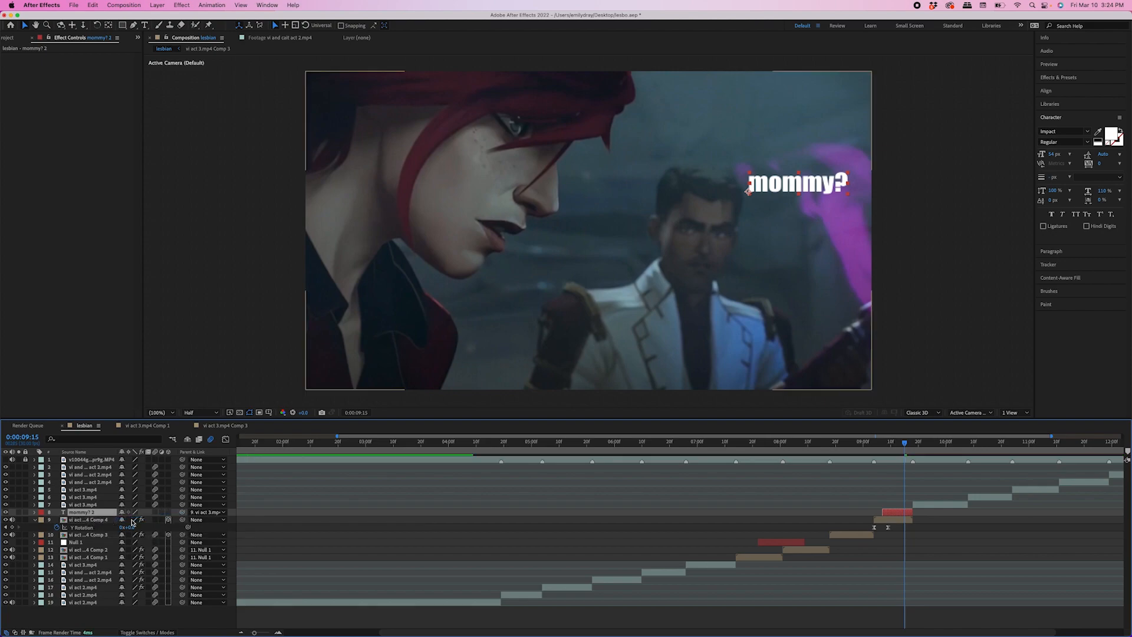
pyautogui.click(169, 620)
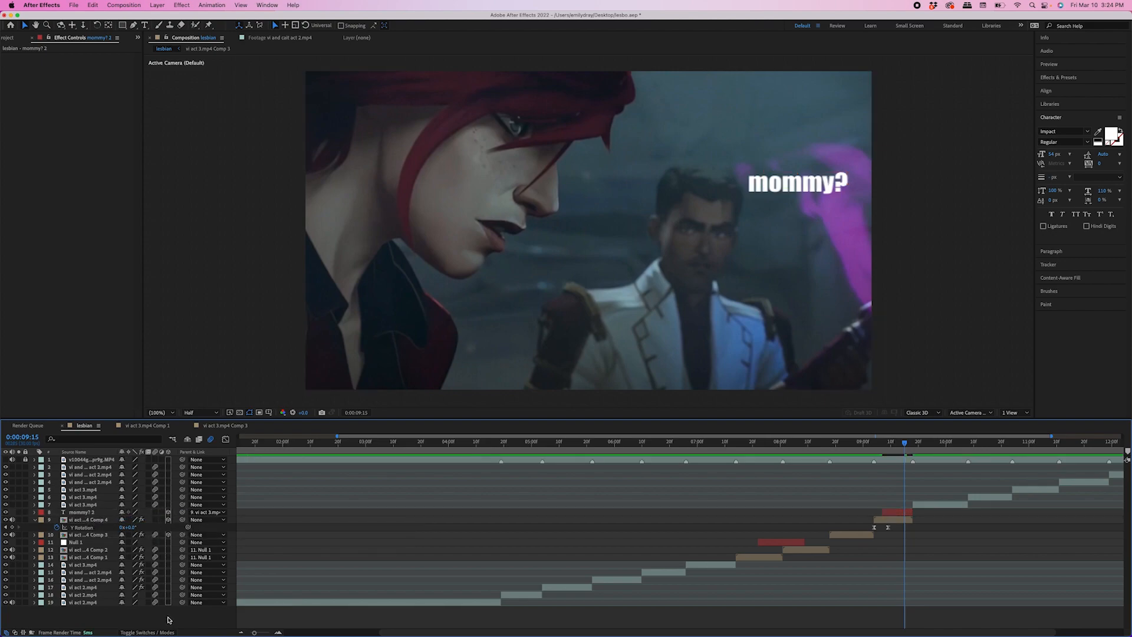
pyautogui.press('u')
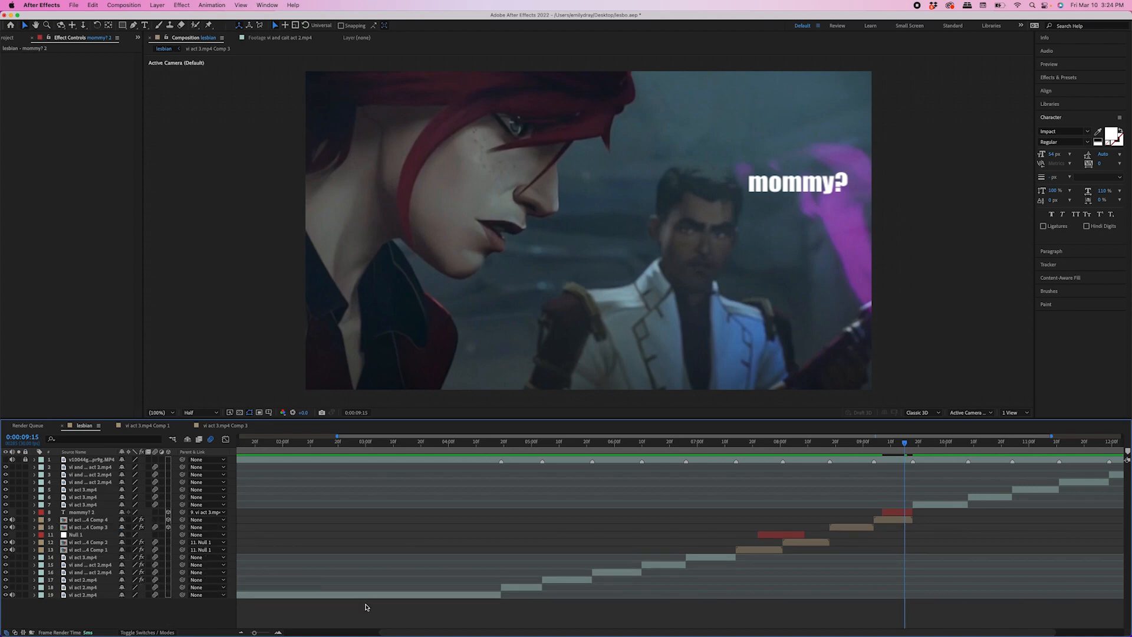
pyautogui.click(840, 519)
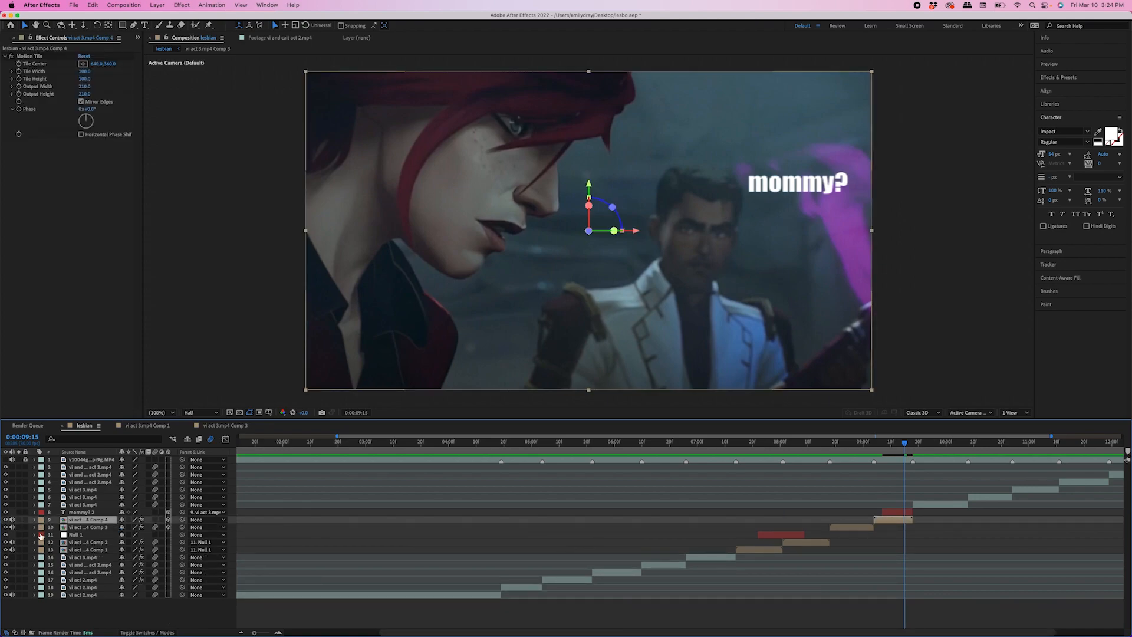
pyautogui.click(88, 512)
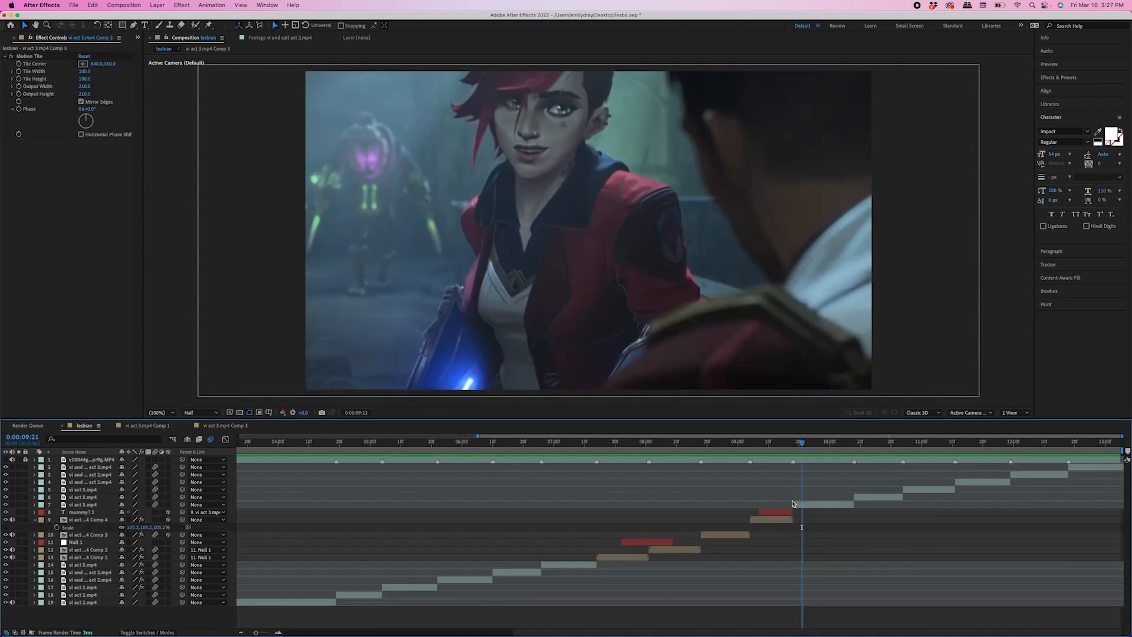
# - Extend the start of the vi act 3.mp4 clip over the end of the "mommy?" text and apply Luma Key to that clip
pyautogui.click(781, 504)
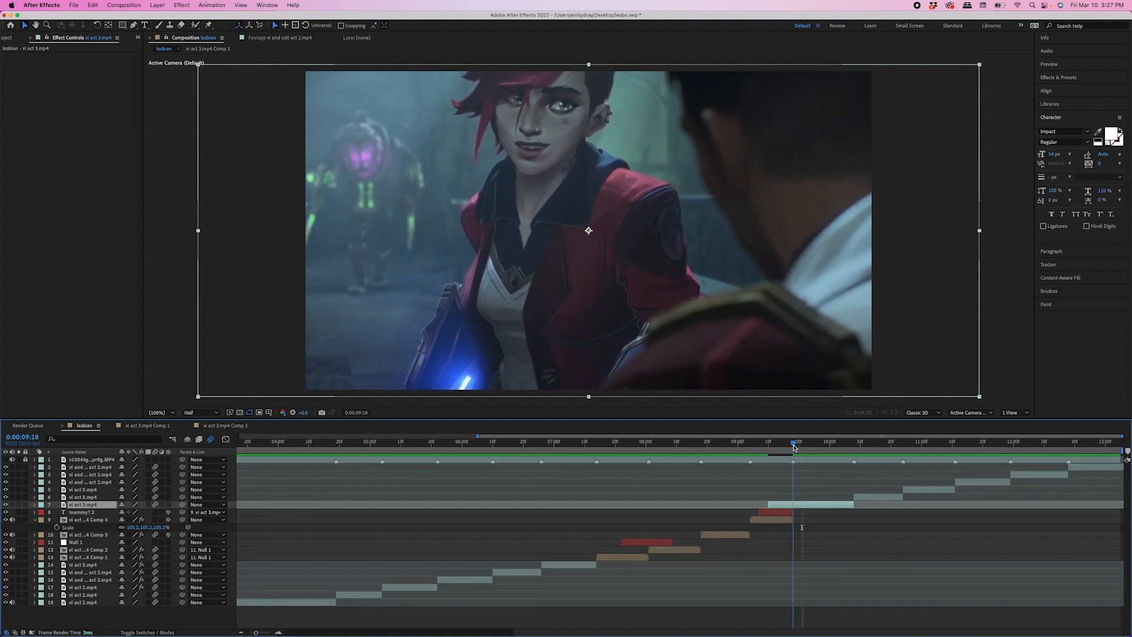
pyautogui.click(792, 444)
pyautogui.click(1068, 79)
pyautogui.write('luma')
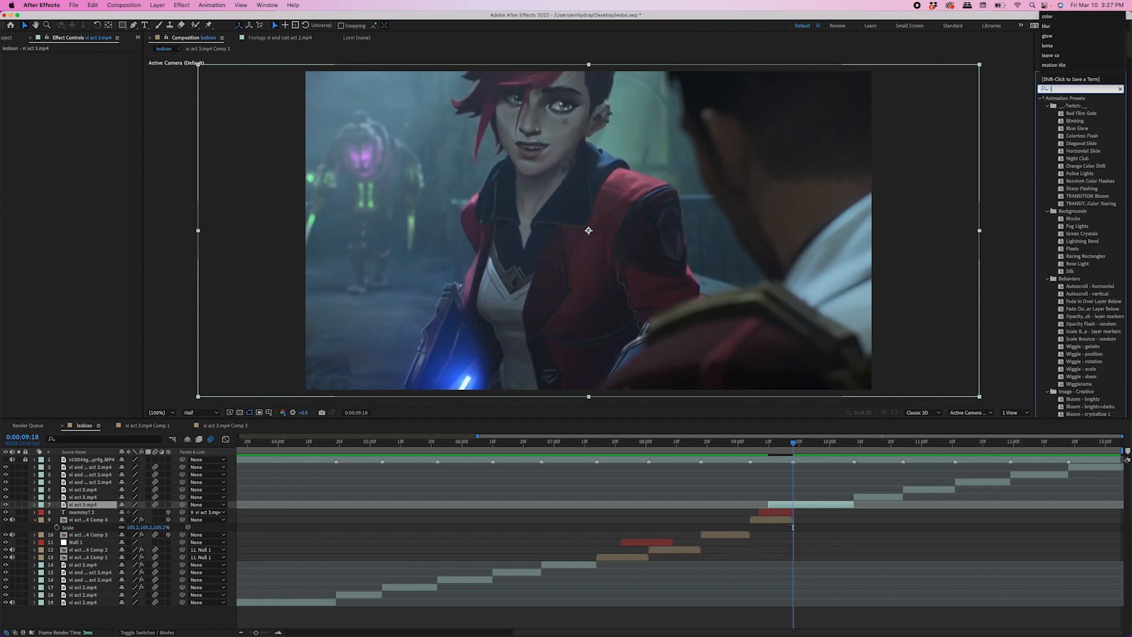
pyautogui.moveTo(1069, 105); pyautogui.dragTo(25, 76)
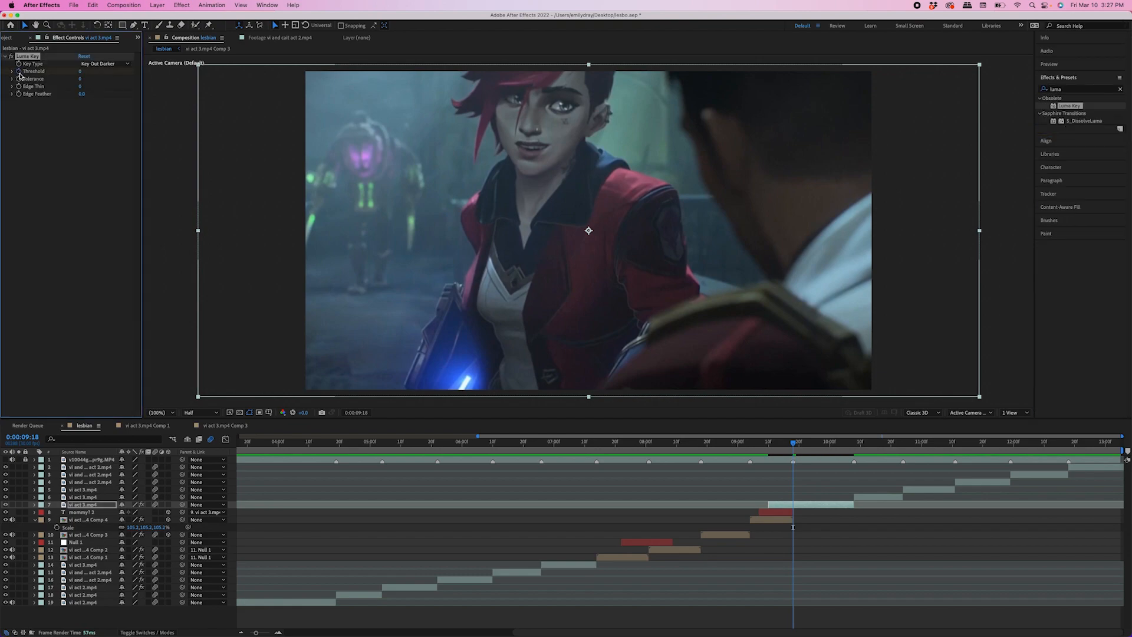
# - Animate the Luma Key Threshold from 255 at the clip's start to 0 at 0:00:09:18, and ease both keyframes
pyautogui.click(769, 454)
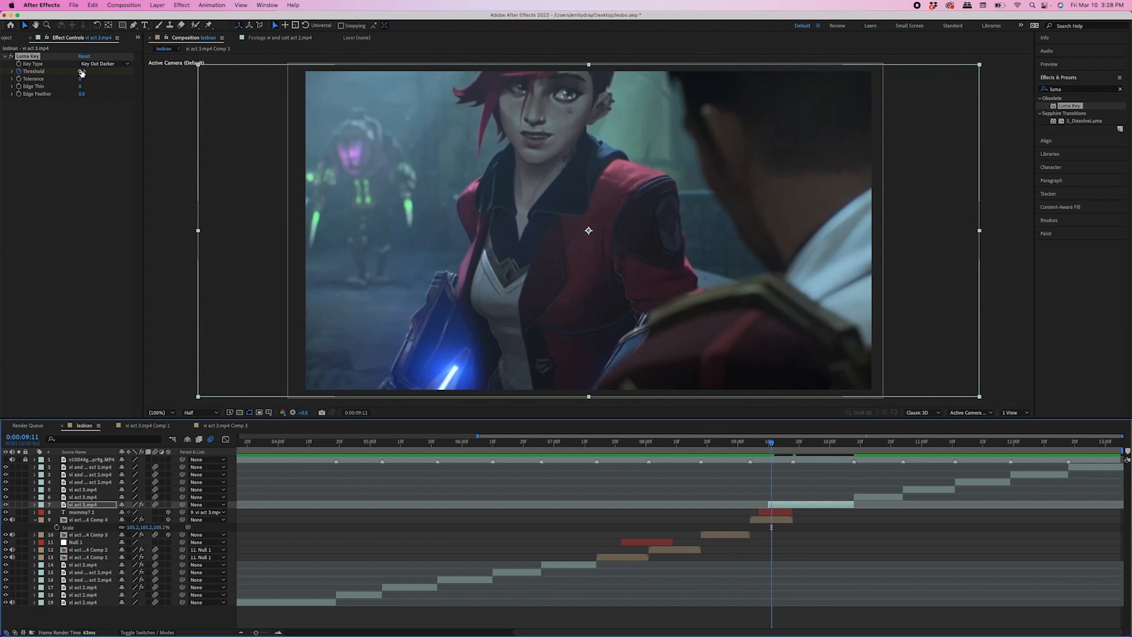
pyautogui.moveTo(80, 71); pyautogui.dragTo(270, 121)
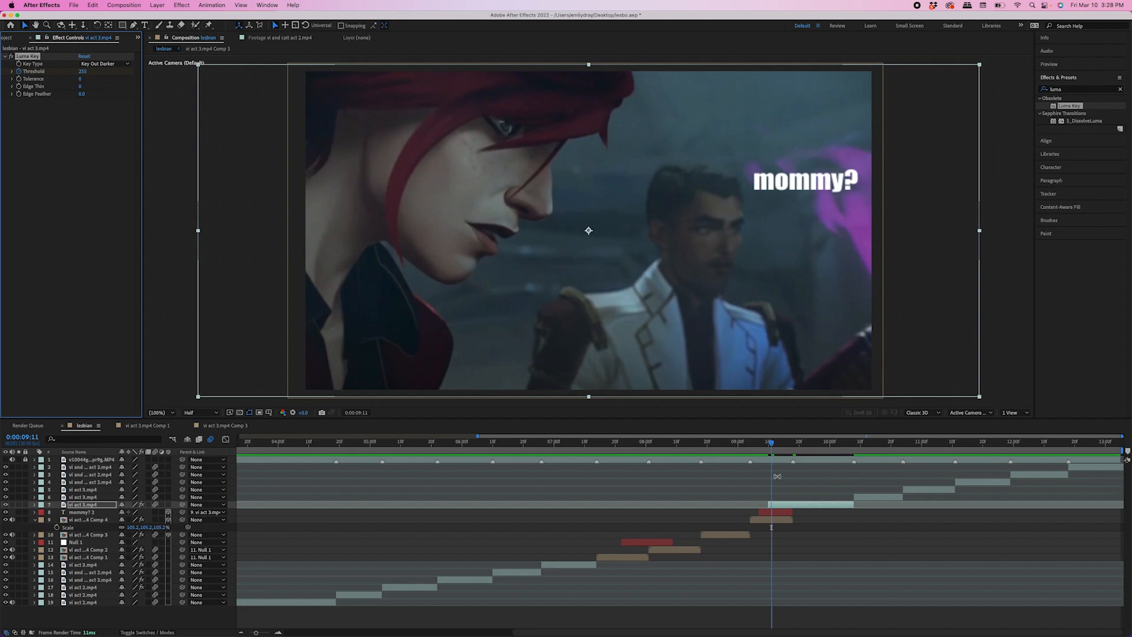
pyautogui.press('u')
pyautogui.moveTo(772, 520); pyautogui.dragTo(768, 520)
pyautogui.moveTo(766, 514); pyautogui.dragTo(825, 530)
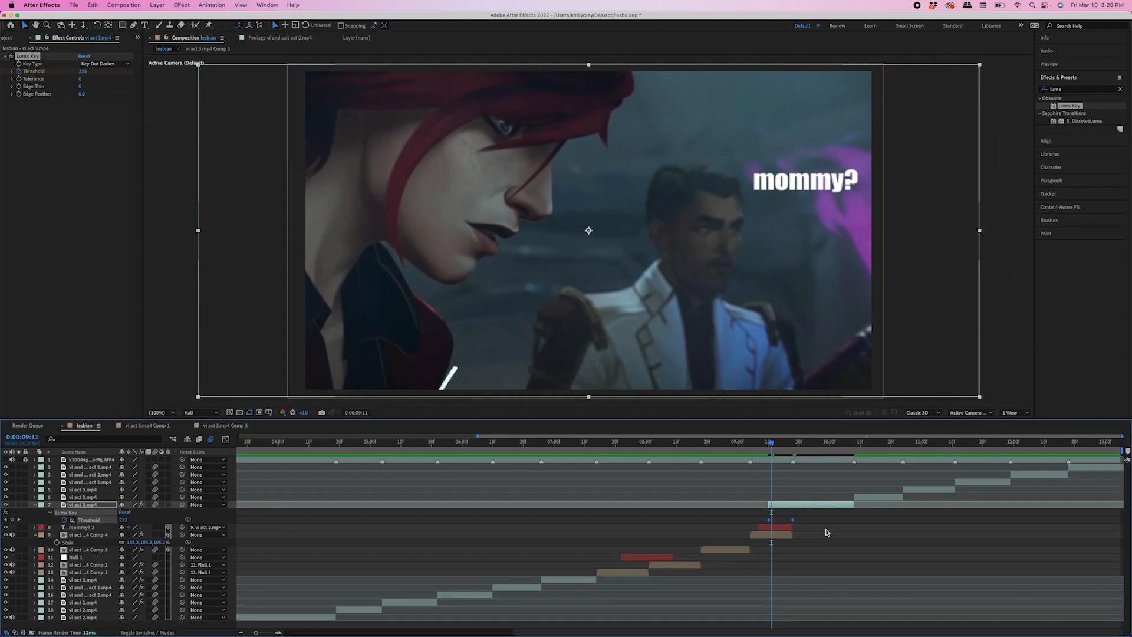
pyautogui.press('F9')
pyautogui.click(773, 487)
# - Preview the luma transition from the "mommy?" shot into the next clip, starting around 0:00:09:05
pyautogui.click(753, 450)
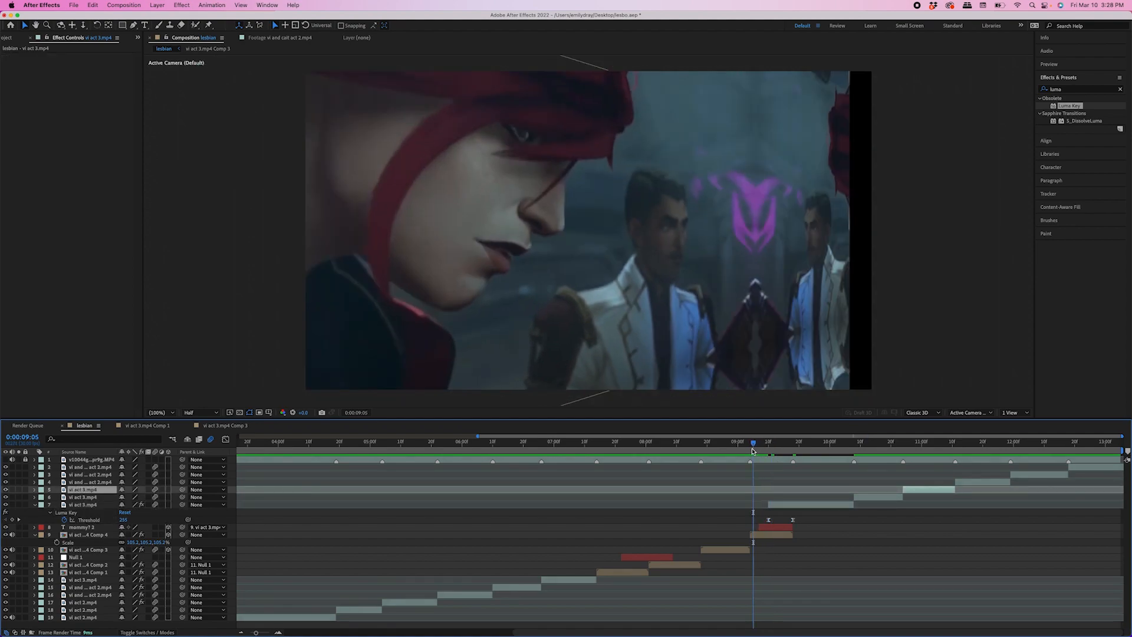
pyautogui.click(771, 442)
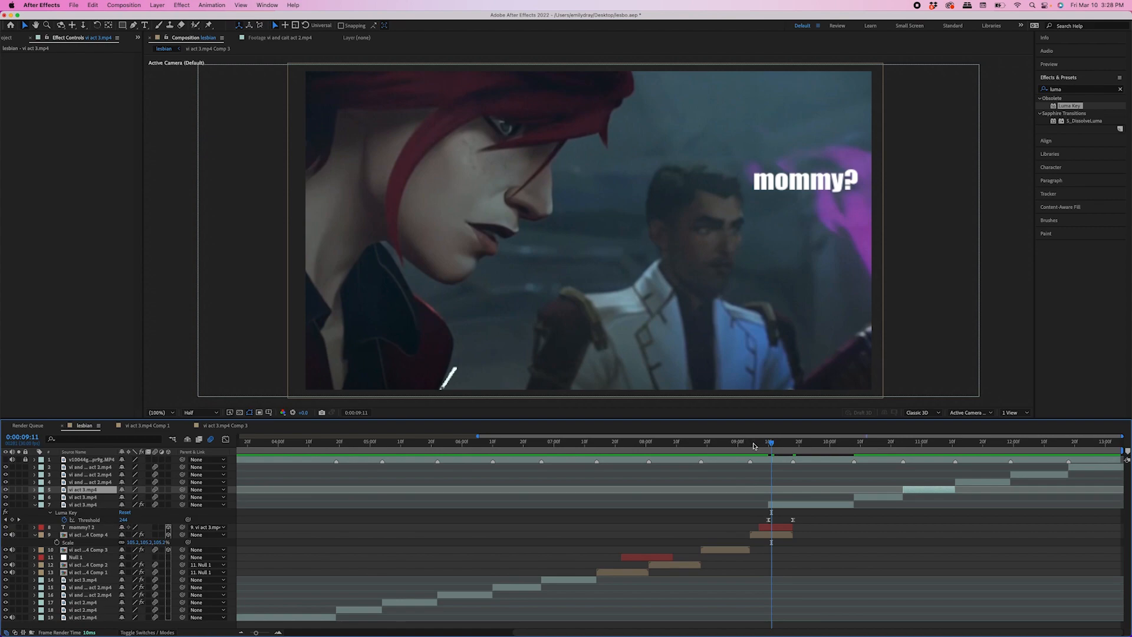
pyautogui.click(753, 446)
pyautogui.press('space')
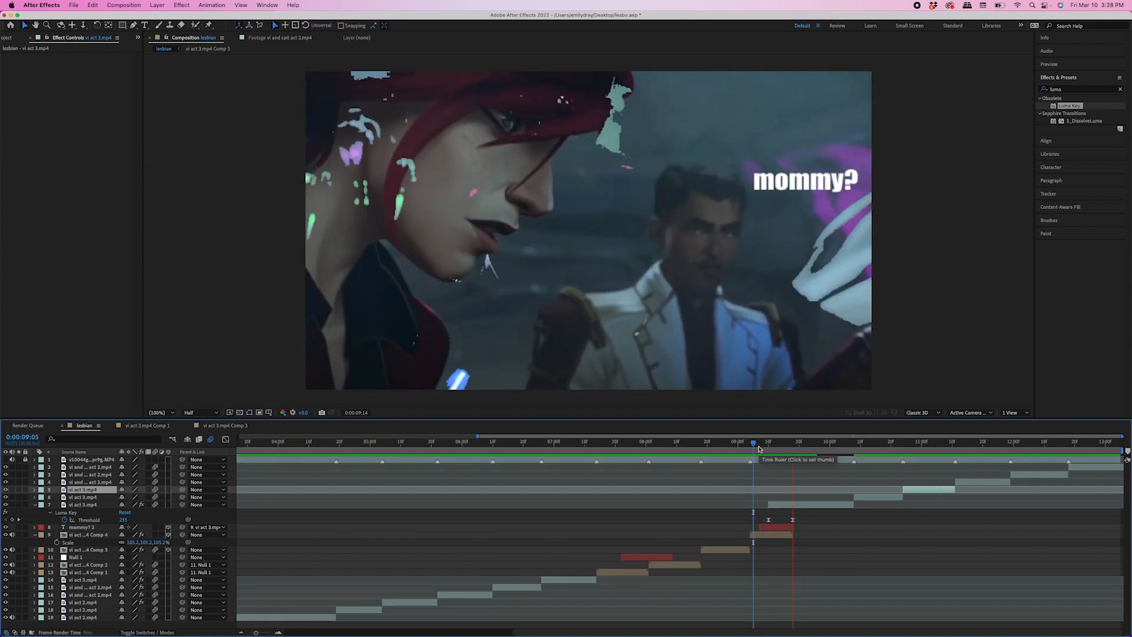
pyautogui.press('space')
pyautogui.moveTo(760, 448)
pyautogui.mouseDown()
pyautogui.moveTo(797, 456)
pyautogui.moveTo(737, 453)
pyautogui.mouseUp()
pyautogui.press('space')
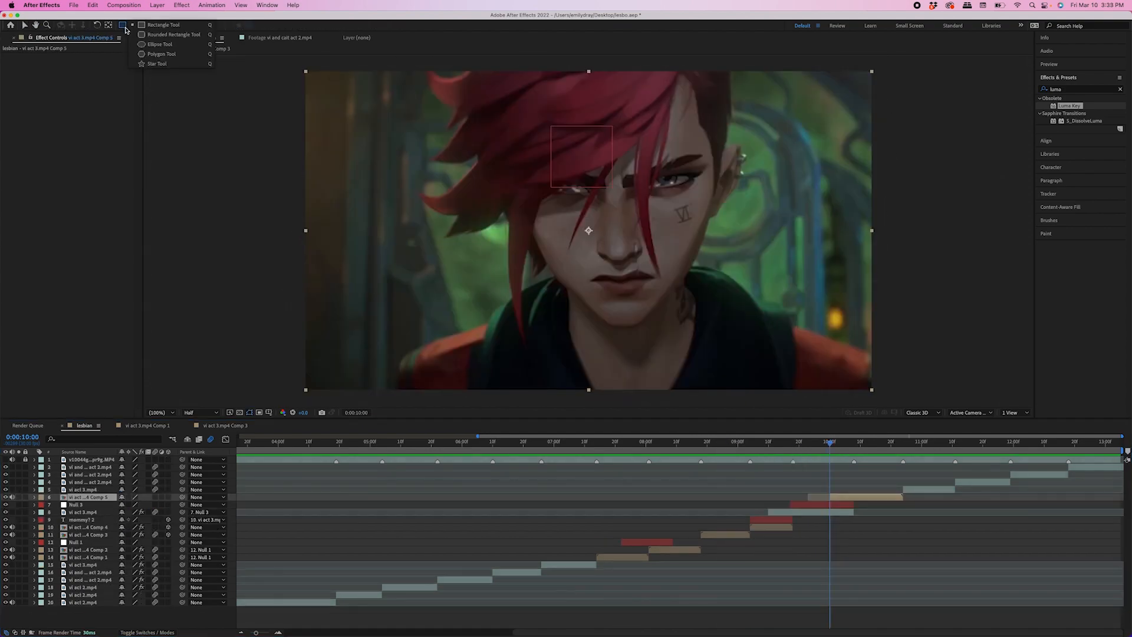
# - Draw a circular mask over the face in vi act 3.mp4 Comp 5 and keyframe its Mask Expansion at -142 pixels at 0:00:10:00
pyautogui.moveTo(122, 25); pyautogui.dragTo(148, 55)
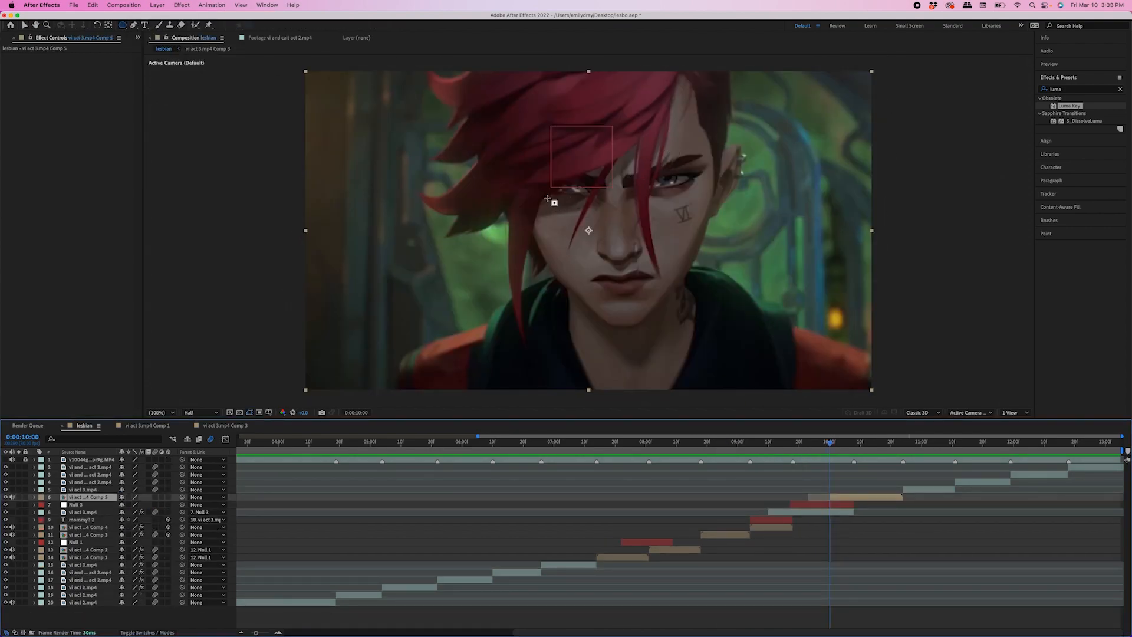
pyautogui.moveTo(542, 177); pyautogui.dragTo(662, 272)
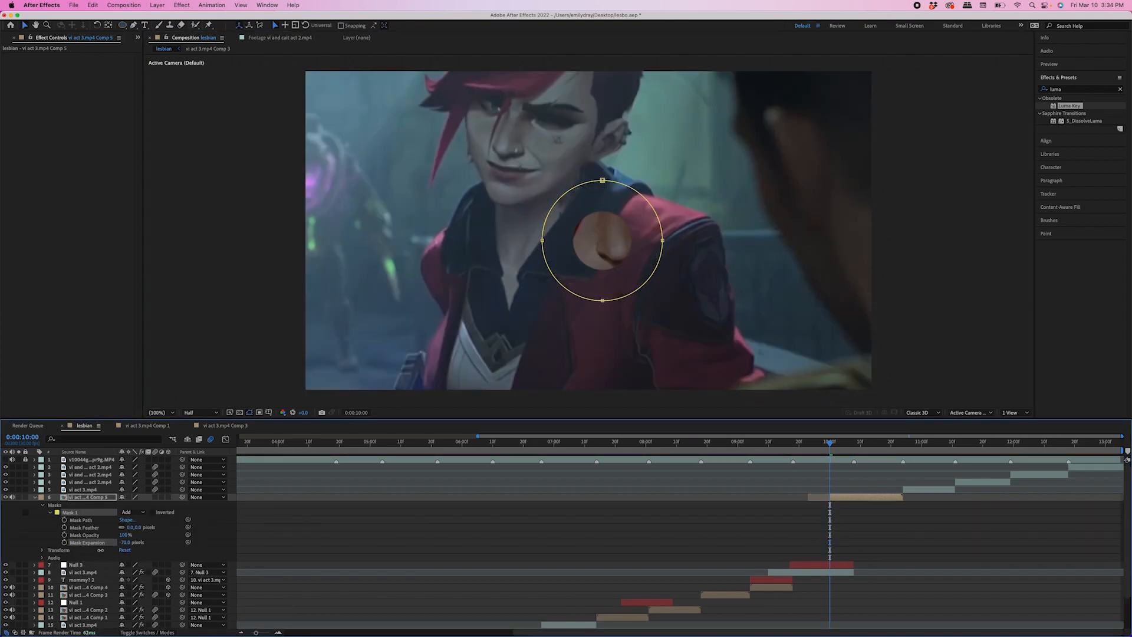
pyautogui.click(65, 542)
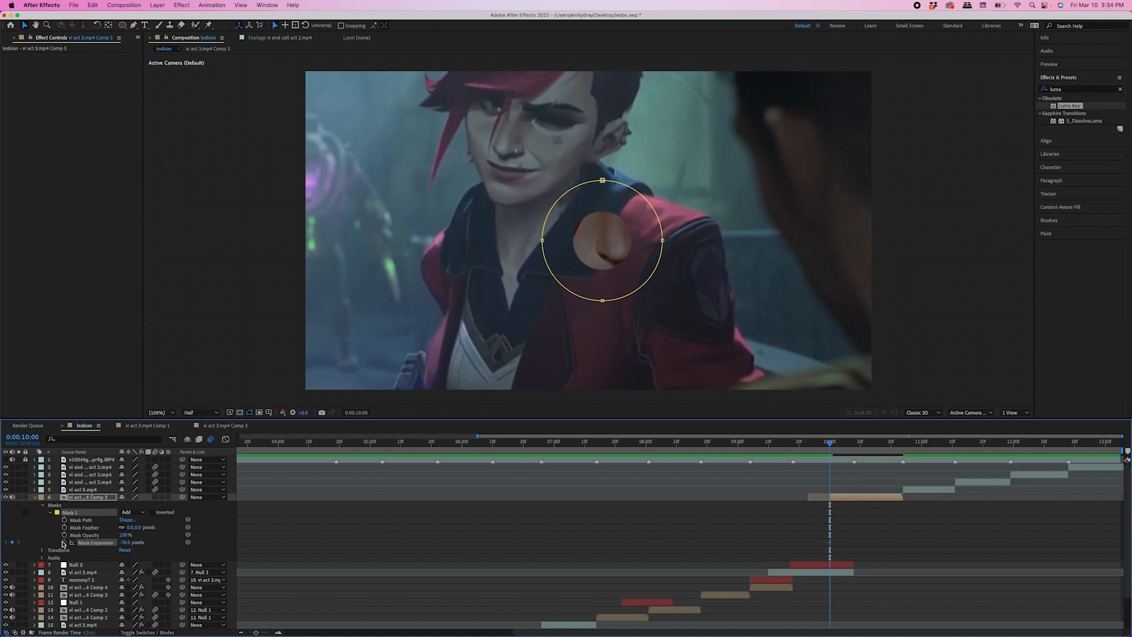
pyautogui.moveTo(117, 541); pyautogui.dragTo(101, 545)
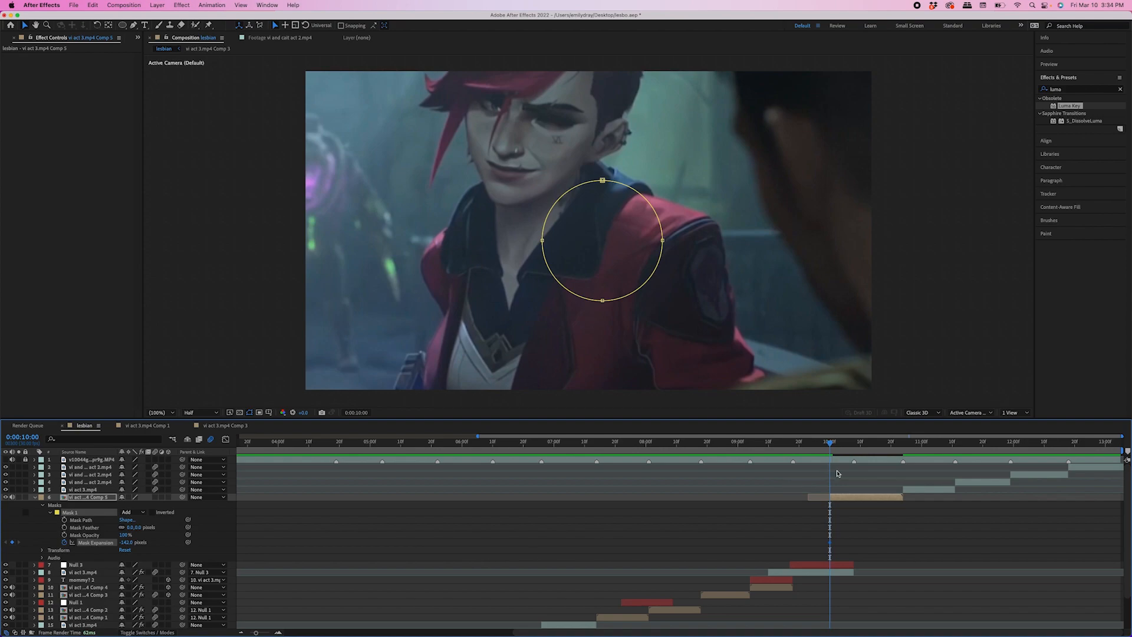
# - Increase the Mask Expansion at 0:00:10:08 until the circle covers the whole frame, and preview the reveal
pyautogui.click(852, 449)
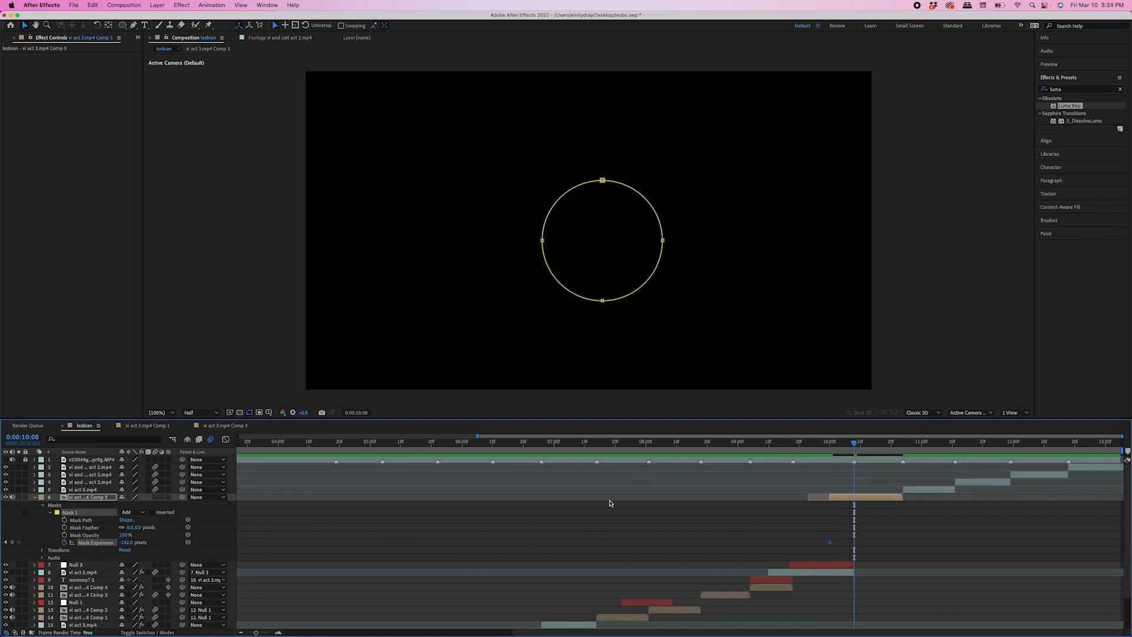
pyautogui.moveTo(126, 542); pyautogui.dragTo(682, 564)
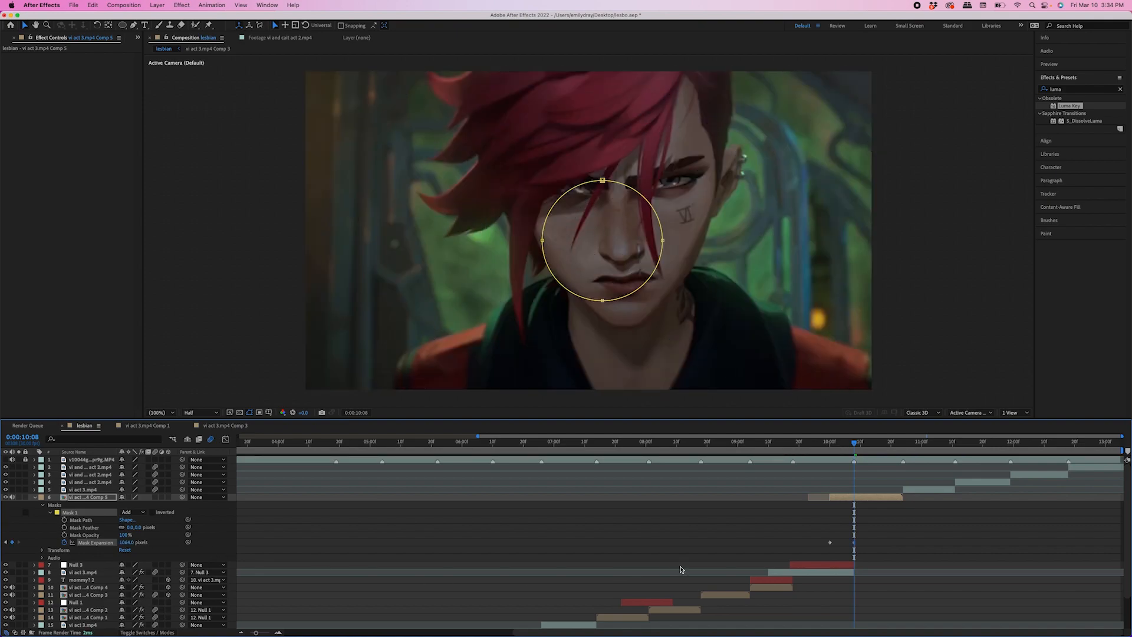
pyautogui.press('space')
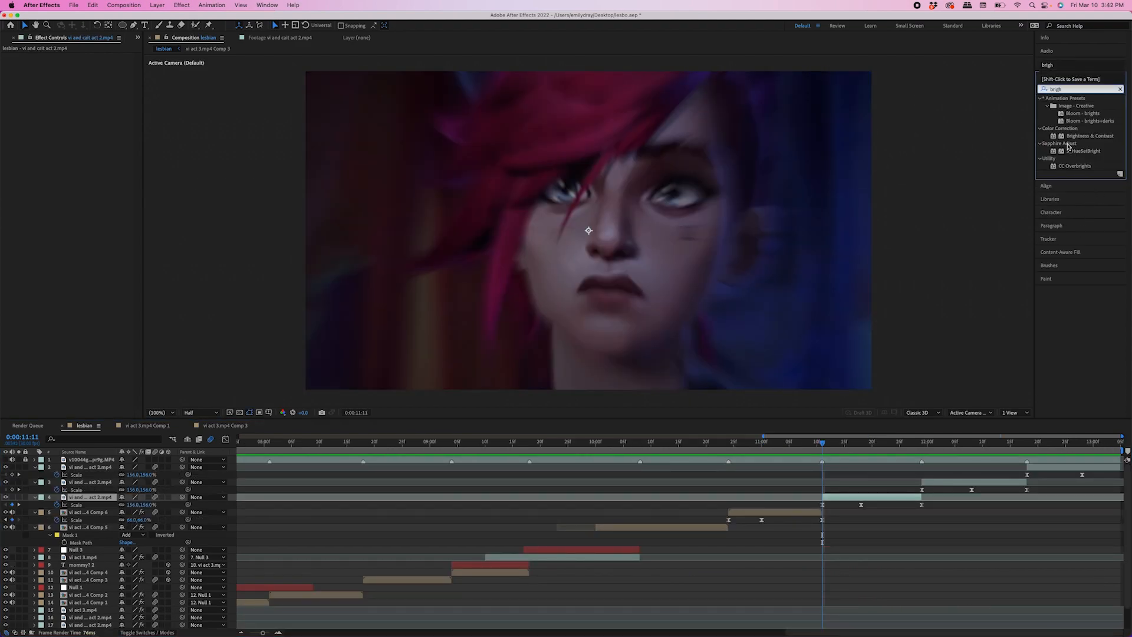
# - Apply Brightness & Contrast to the close-up clip at 0:00:11:11, animate Brightness from 150 to 0 at the second Scale keyframe, and duplicate the effect
pyautogui.moveTo(1101, 137); pyautogui.dragTo(860, 497)
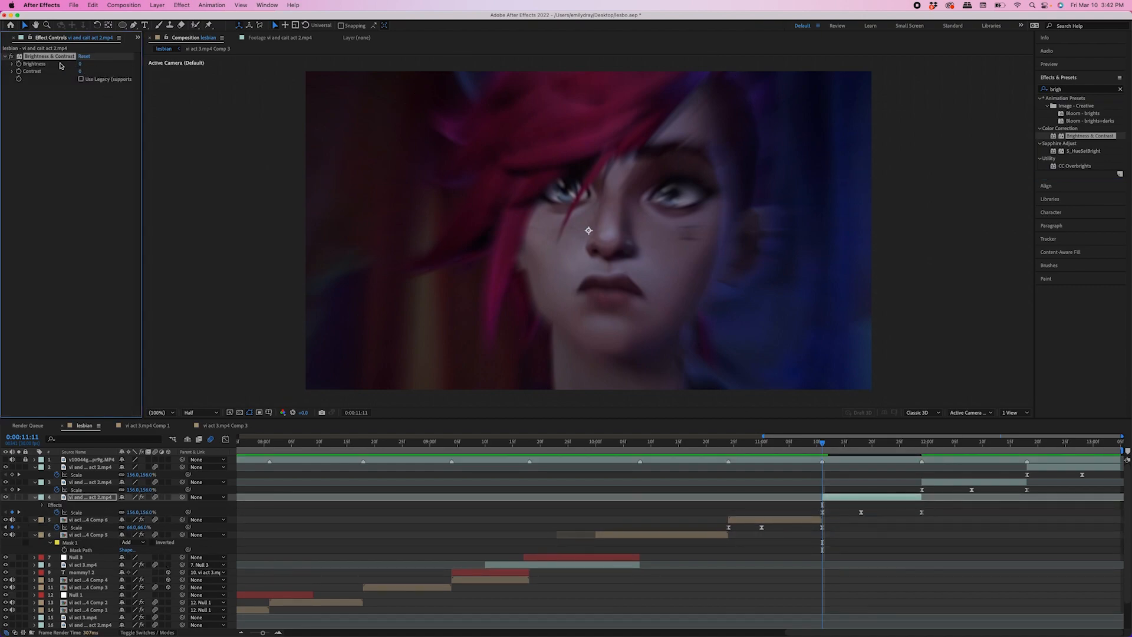
pyautogui.click(19, 64)
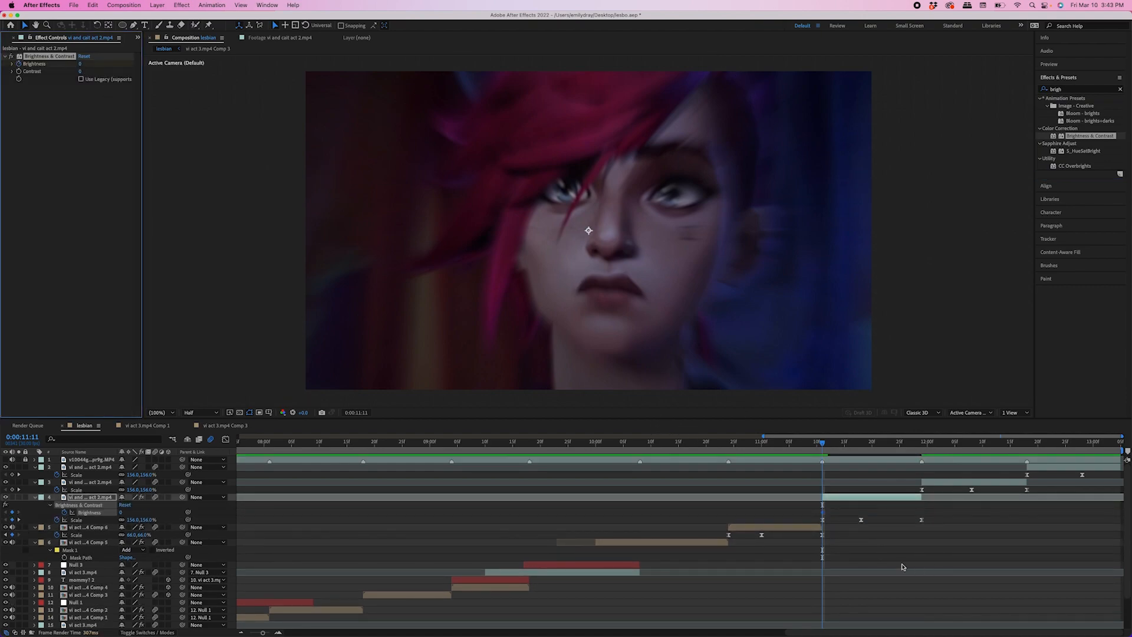
pyautogui.click(862, 518)
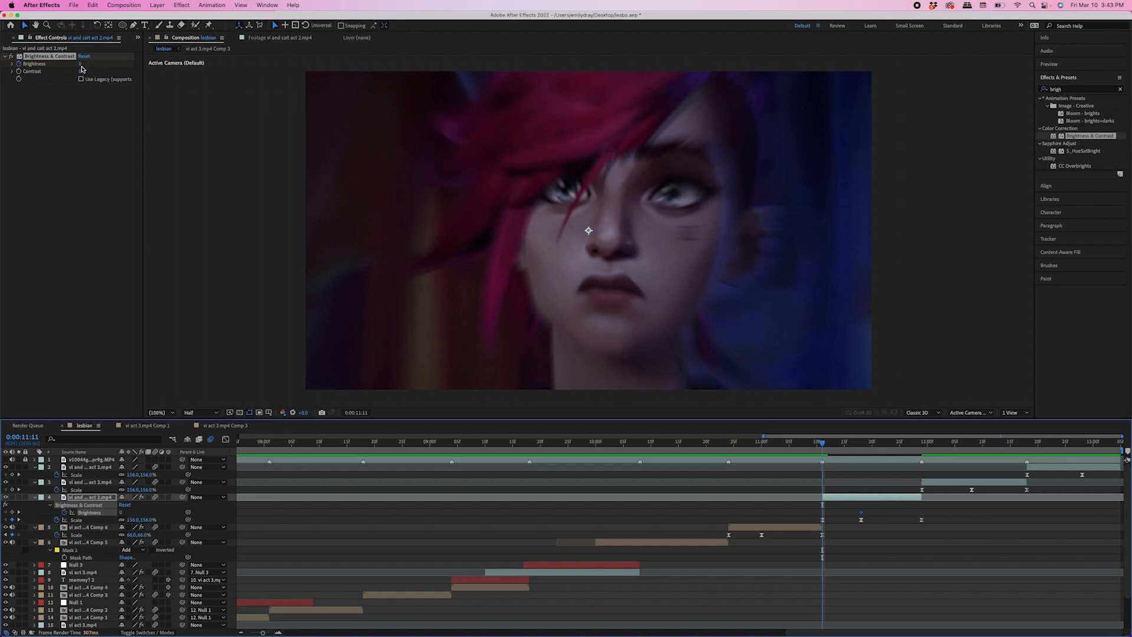
pyautogui.moveTo(80, 63); pyautogui.dragTo(165, 75)
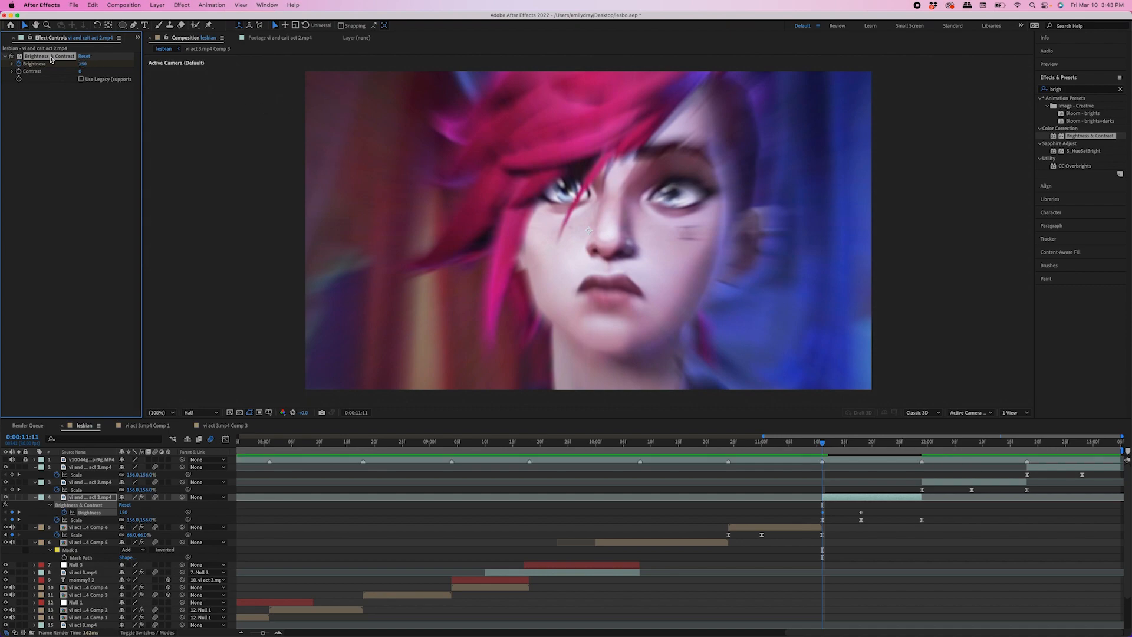
pyautogui.press('super+d')
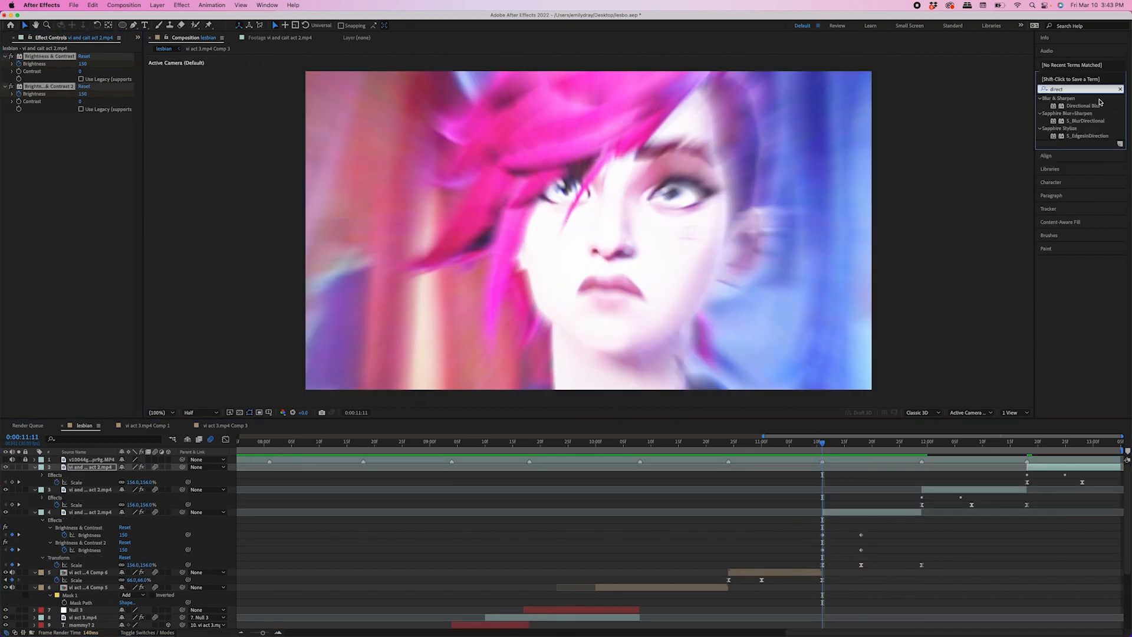
# - Add Directional Blur to the brightened close-up clip and keyframe its Blur Length at 42.5 at 0:00:11:11
pyautogui.doubleClick(1098, 104)
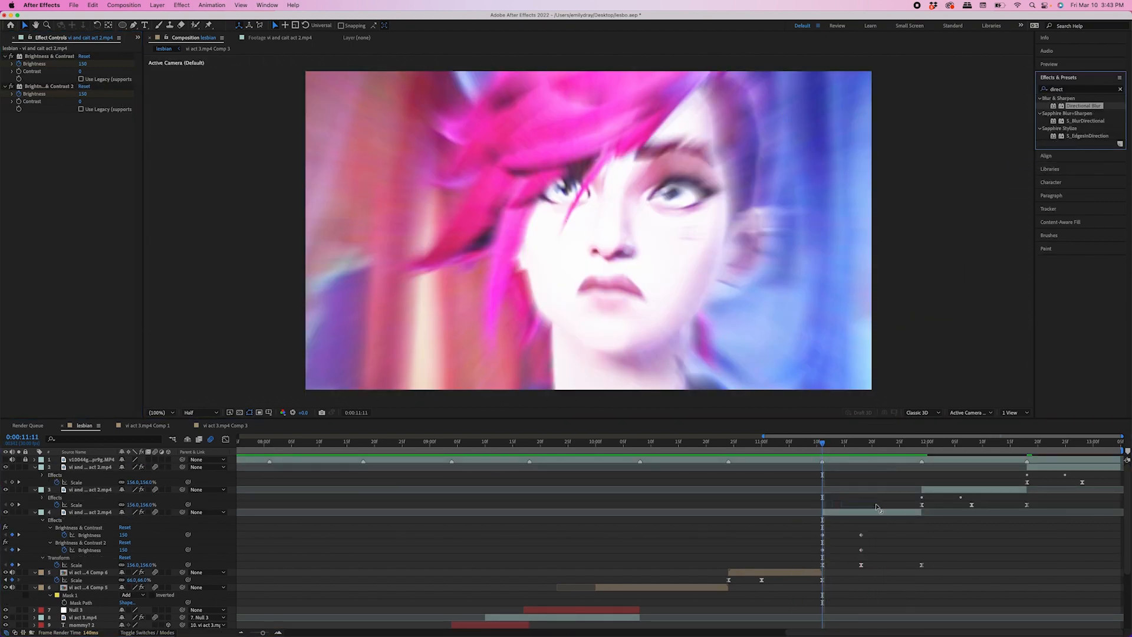
pyautogui.moveTo(82, 149); pyautogui.dragTo(308, 185)
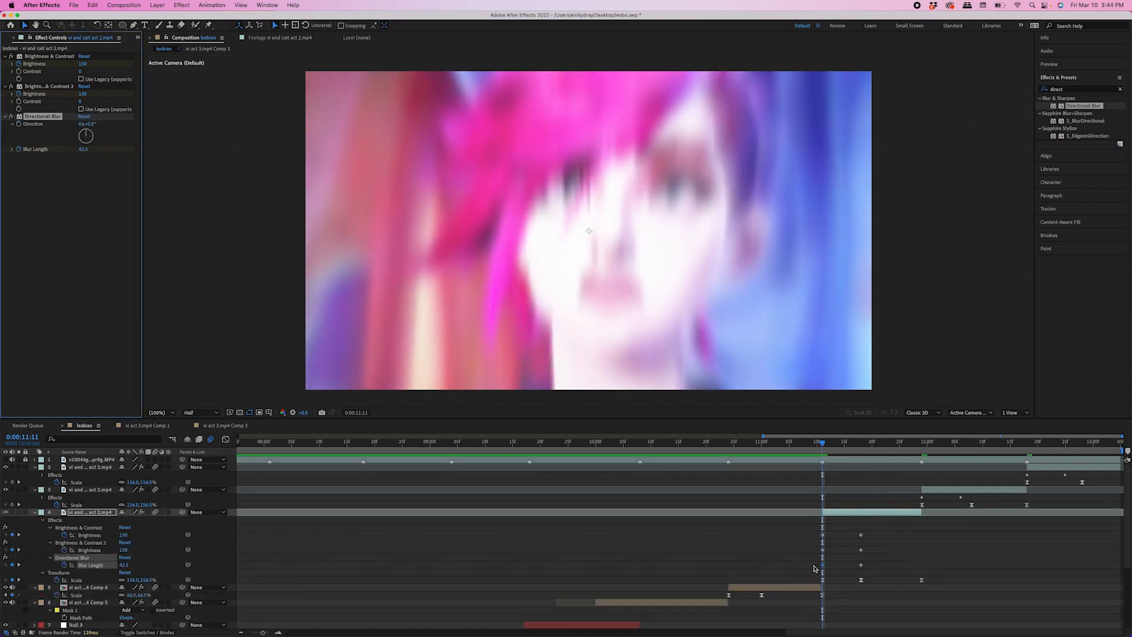
# - Open the file commands for exporting the finished edit
pyautogui.click(79, 4)
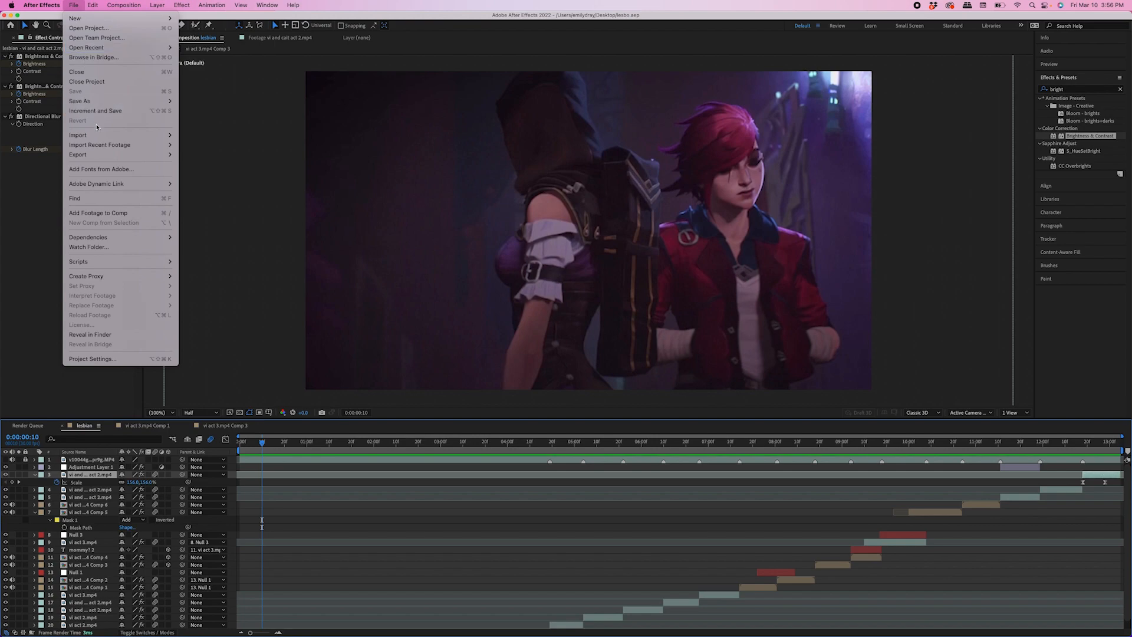